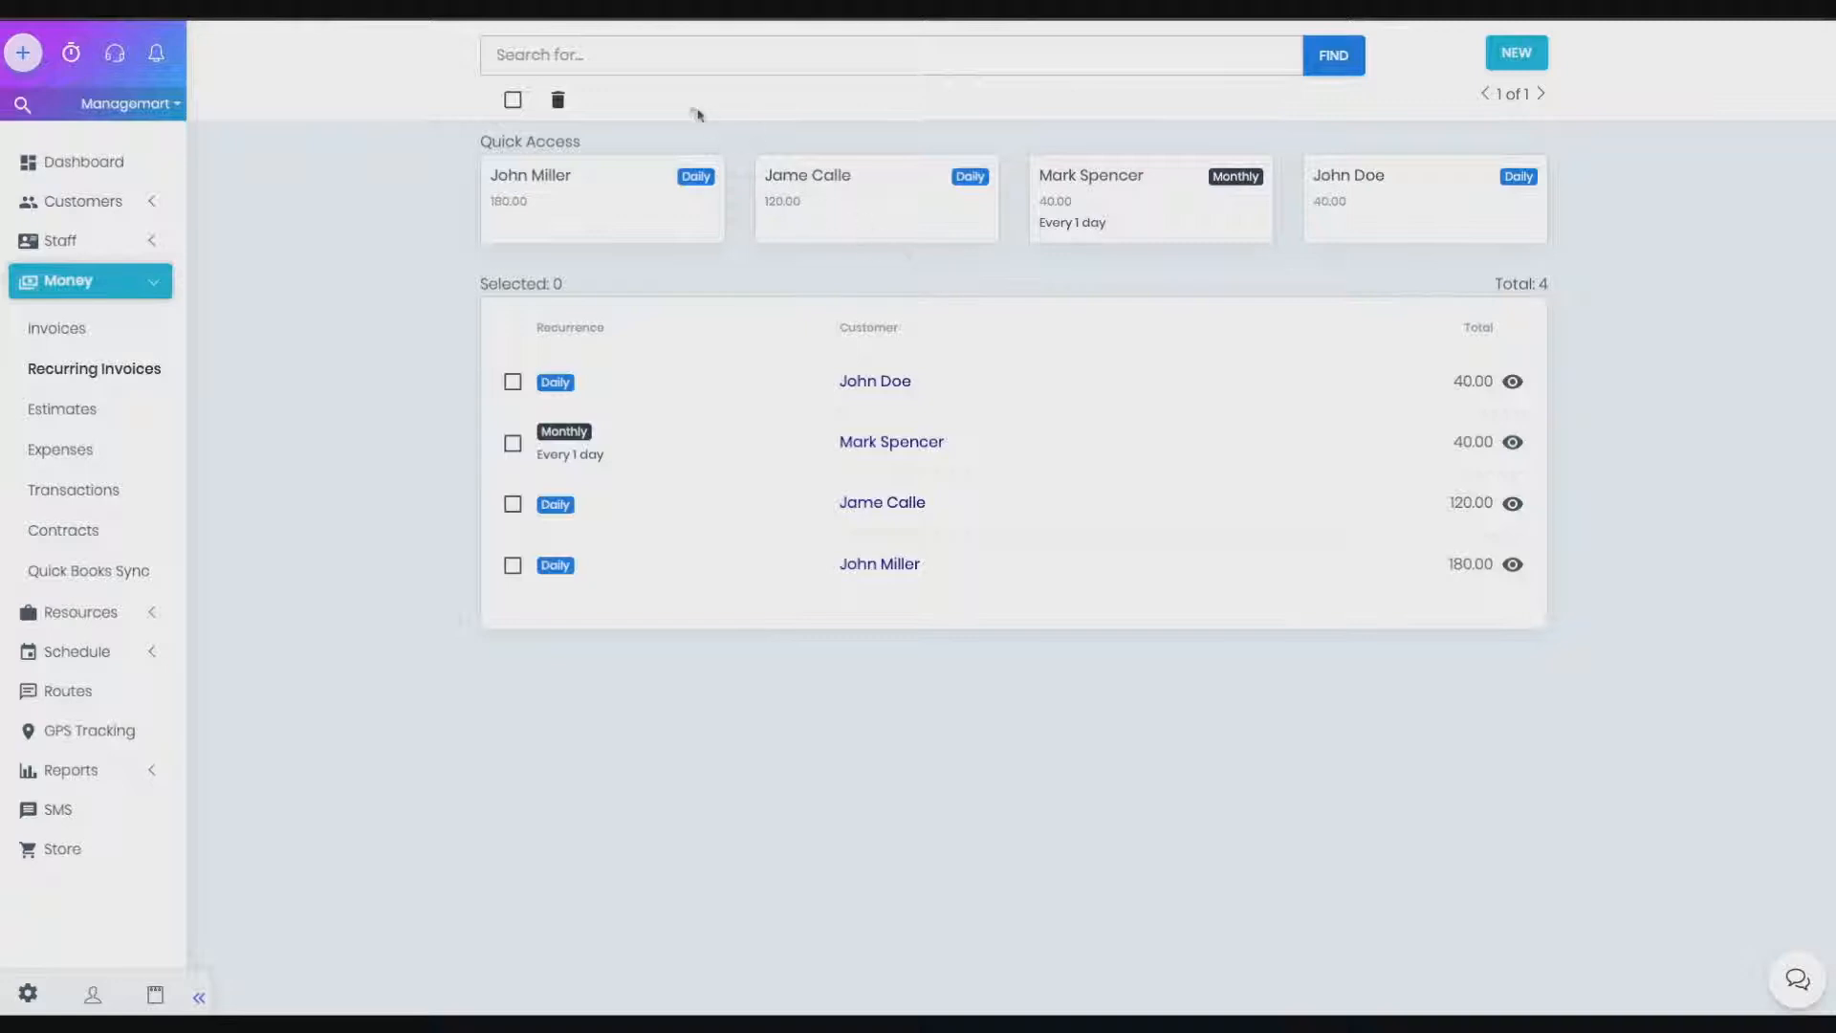
Search the recurring invoices by customer name with 'Jm'
{"action": "left_click", "coordinate": [653, 67]}
{"action": "type", "text": "Jm"}
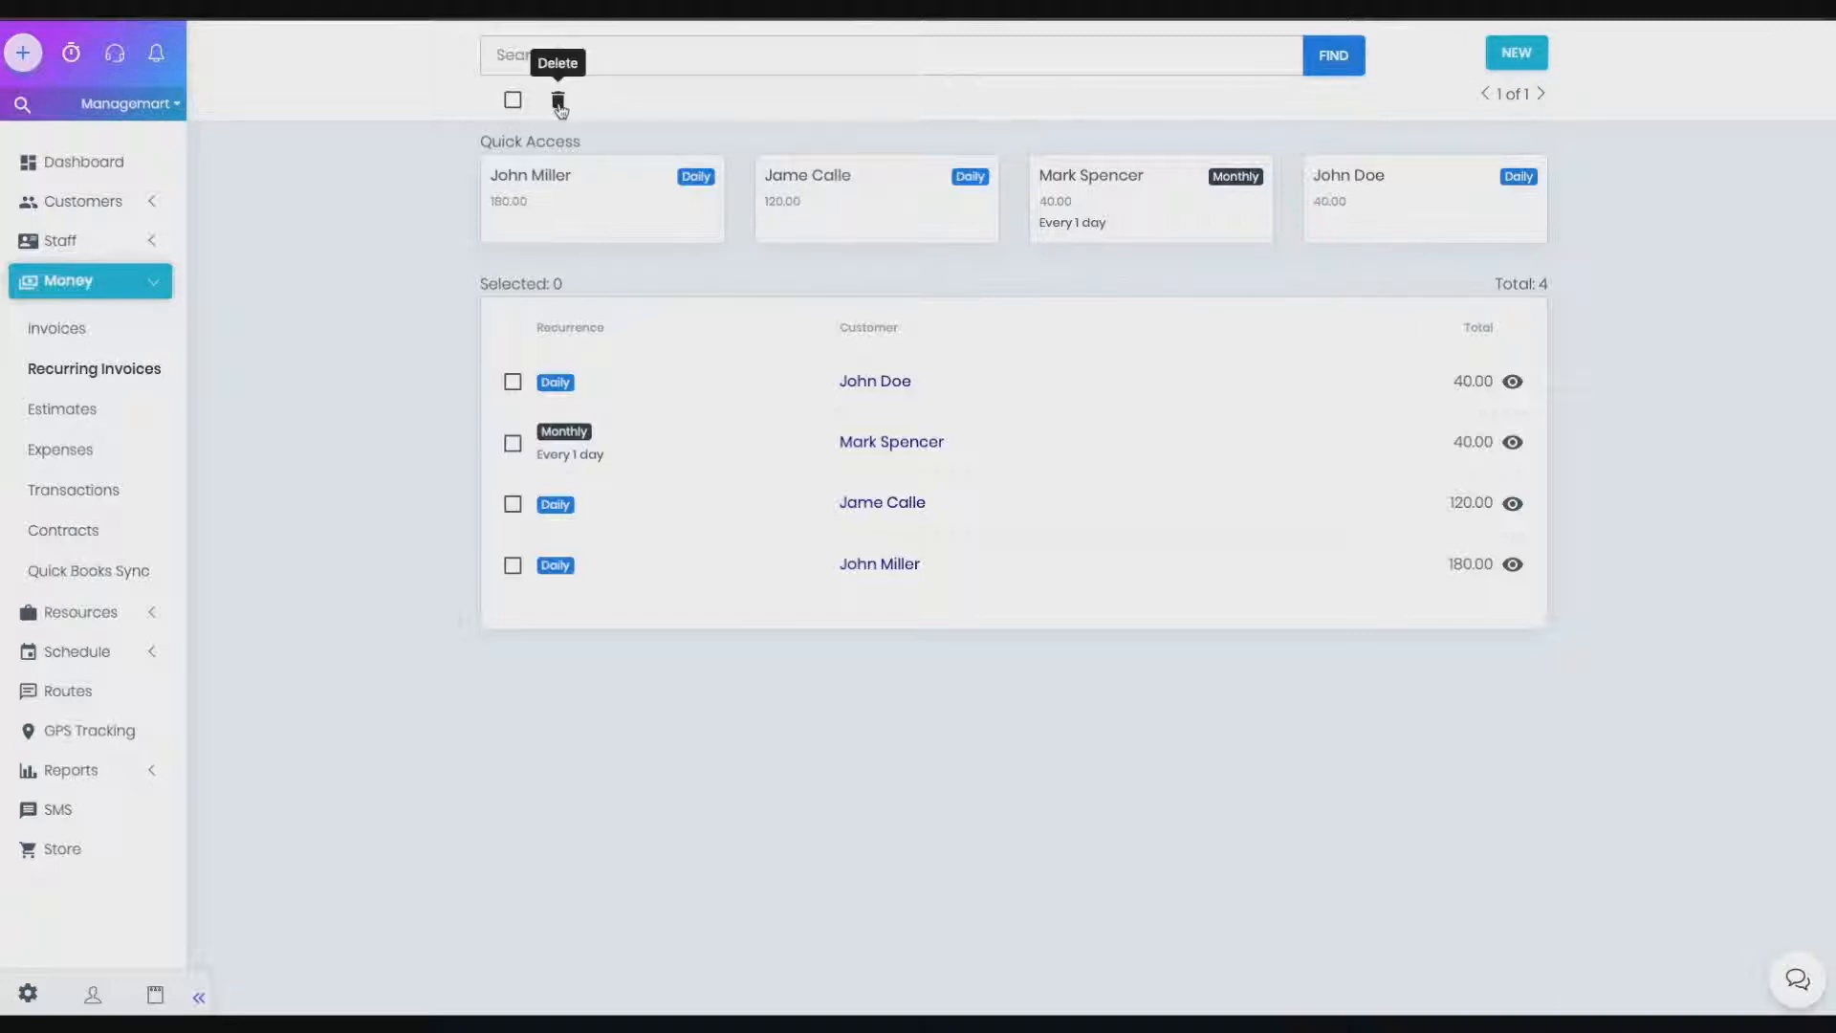
Try the row checkboxes (select all, clear, two rows, clear), then tick the monthly invoice's row
{"action": "left_click", "coordinate": [512, 102]}
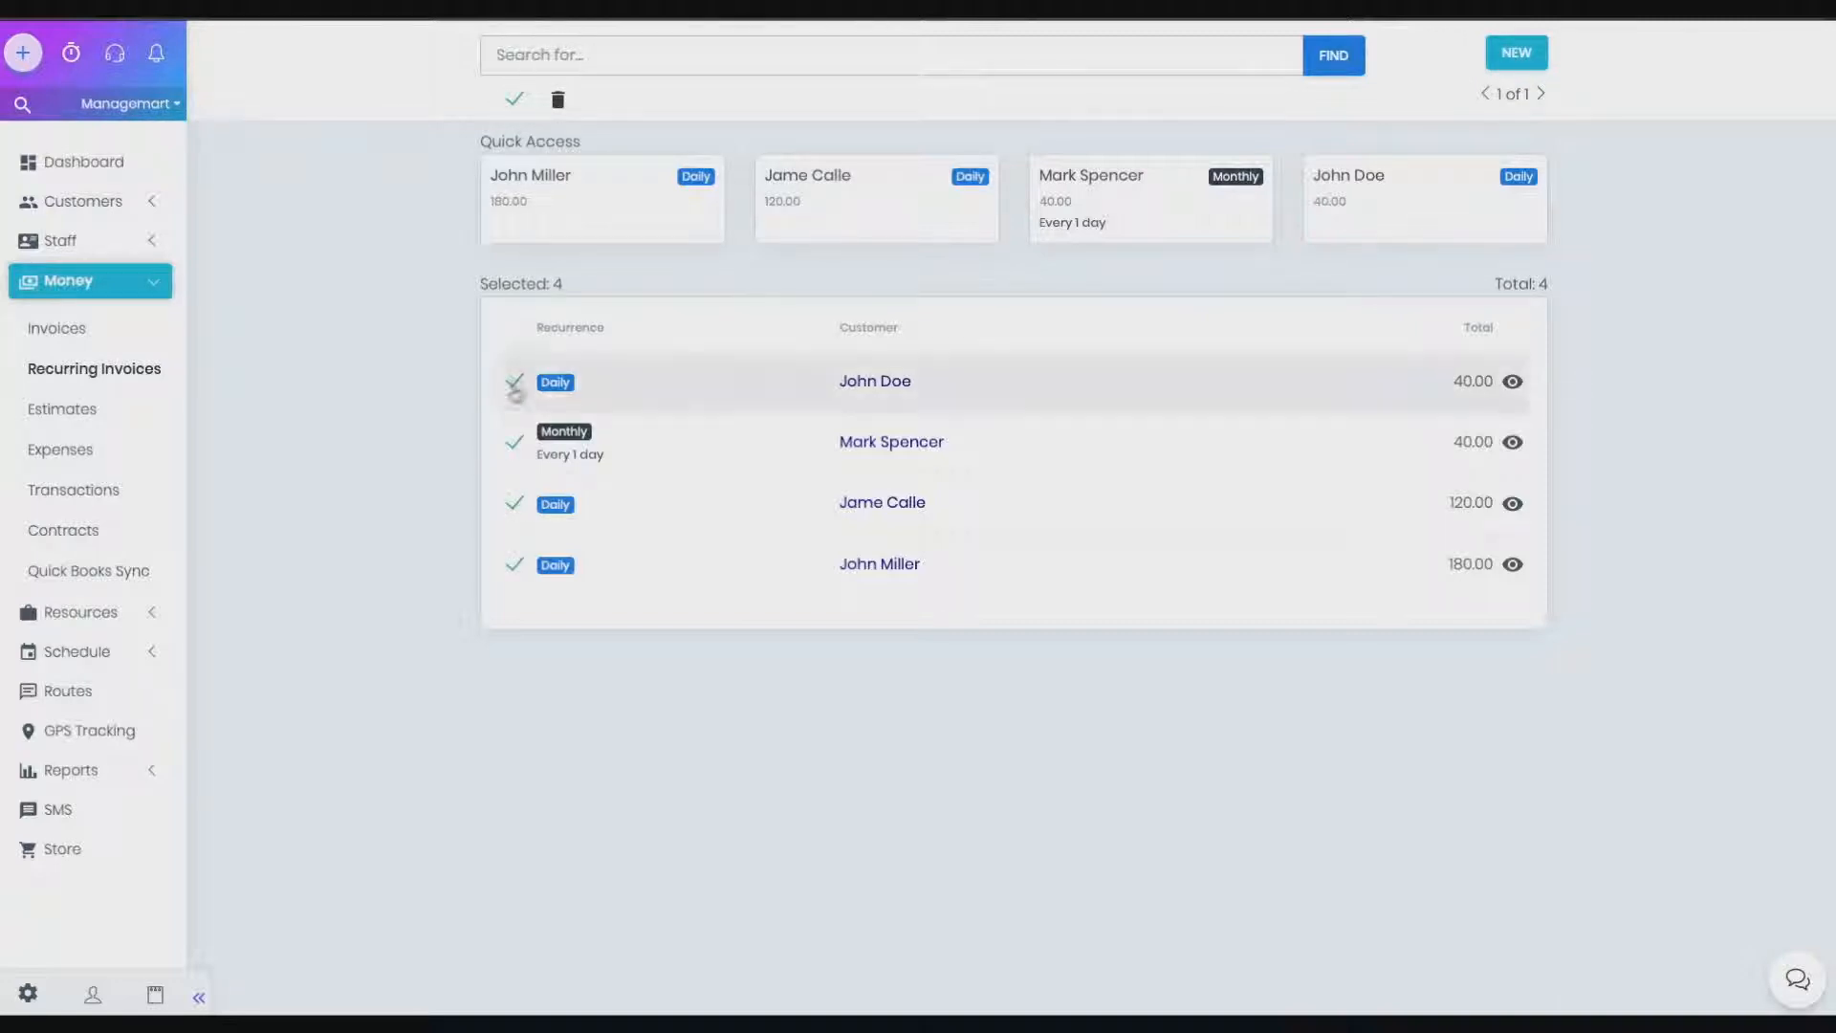
{"action": "left_click", "coordinate": [512, 102]}
{"action": "left_click", "coordinate": [513, 381]}
{"action": "left_click", "coordinate": [513, 443]}
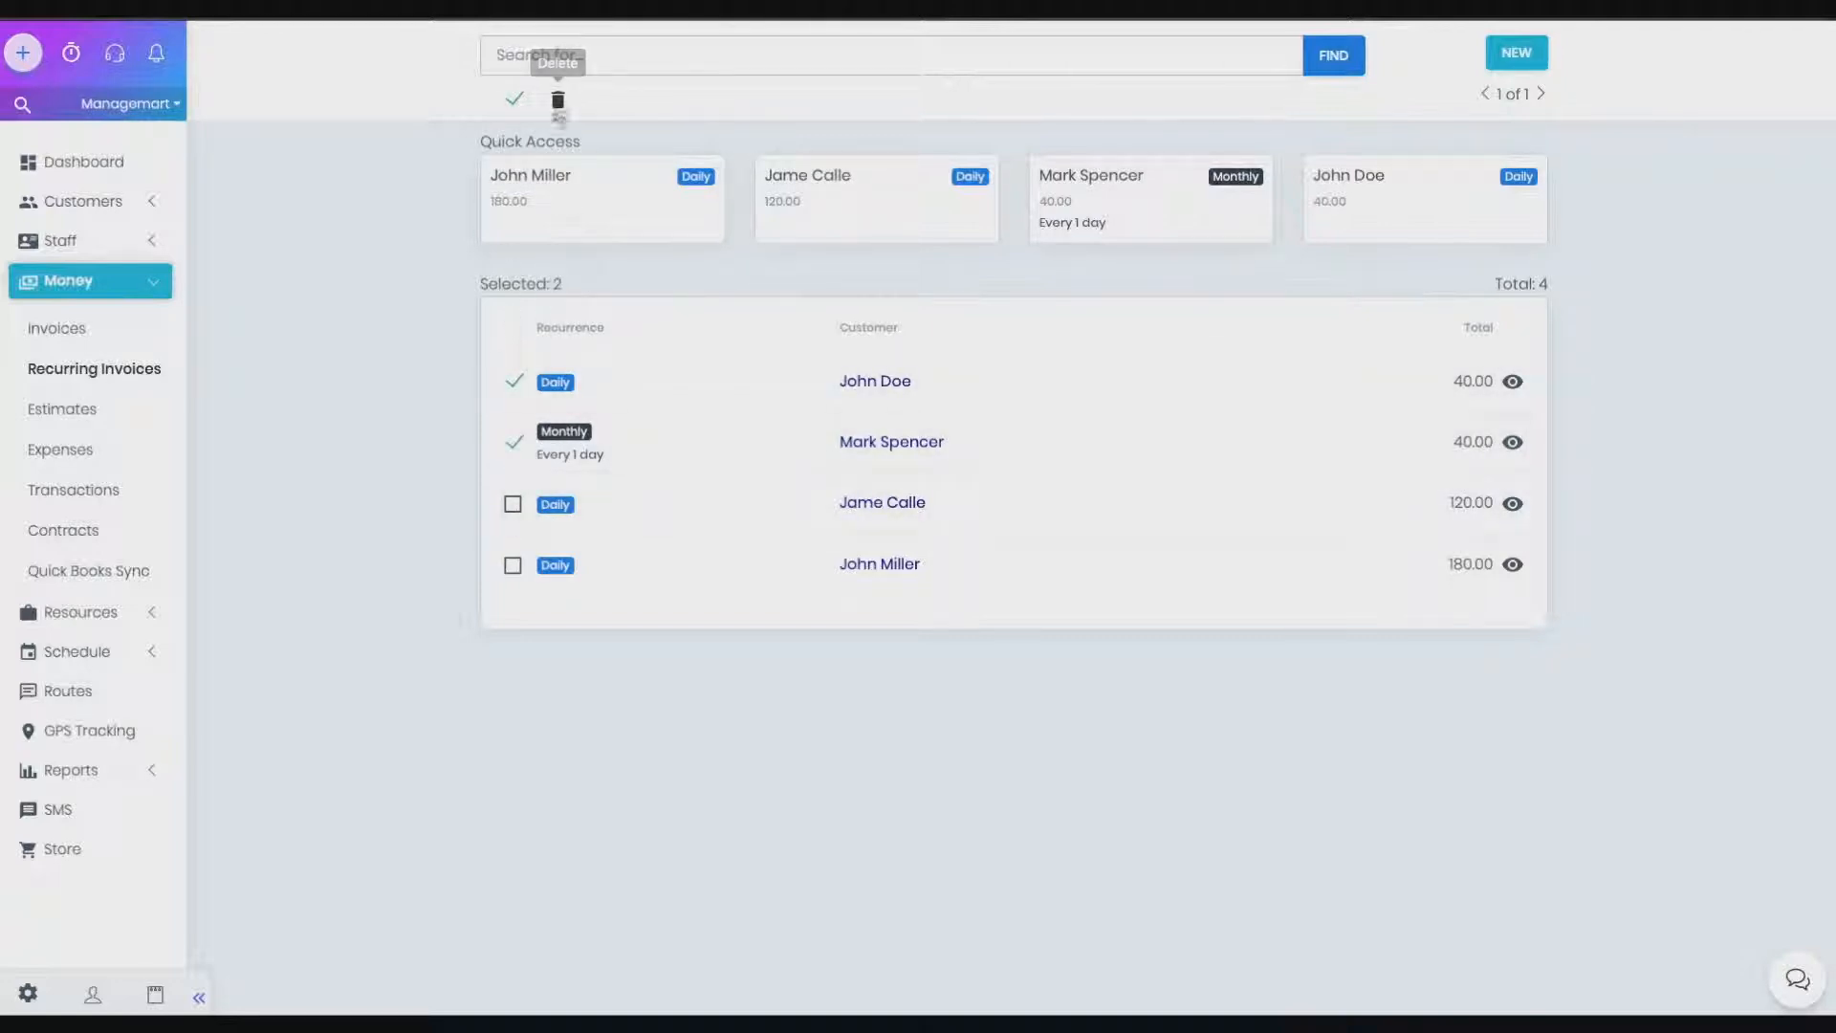
{"action": "left_click", "coordinate": [514, 382]}
{"action": "left_click", "coordinate": [512, 443]}
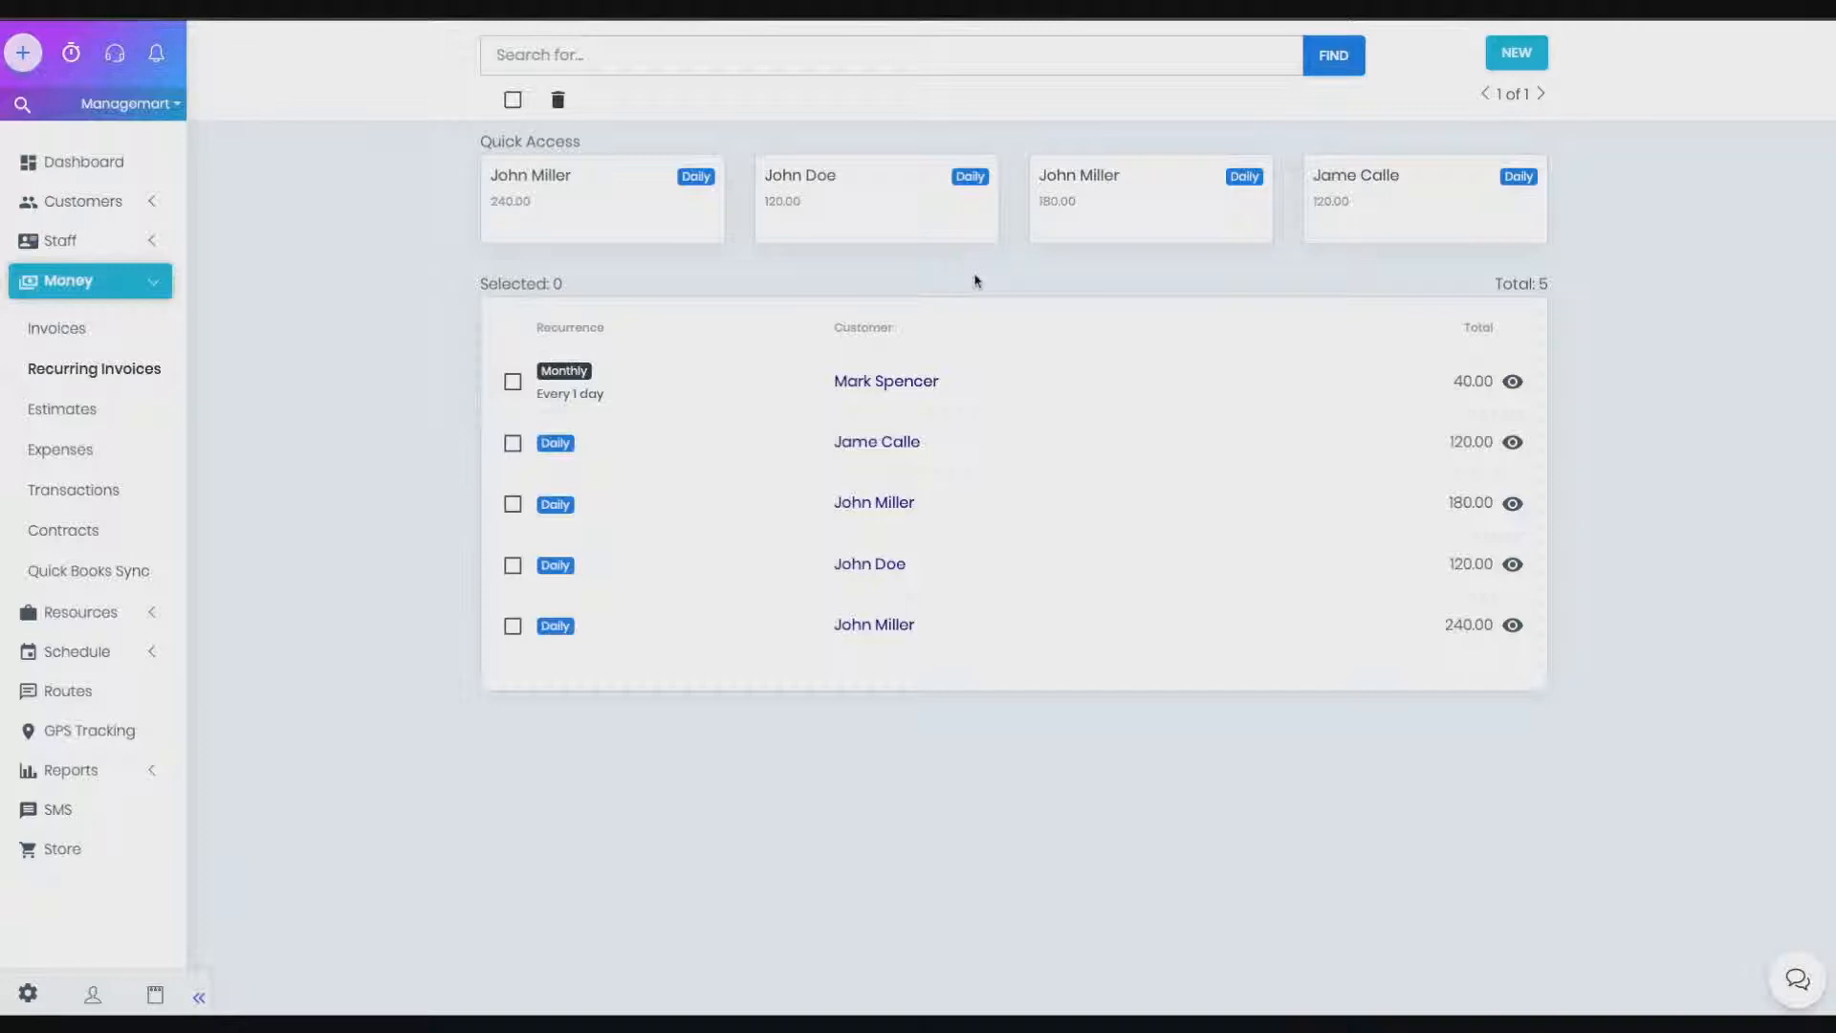
{"action": "left_click", "coordinate": [512, 381]}
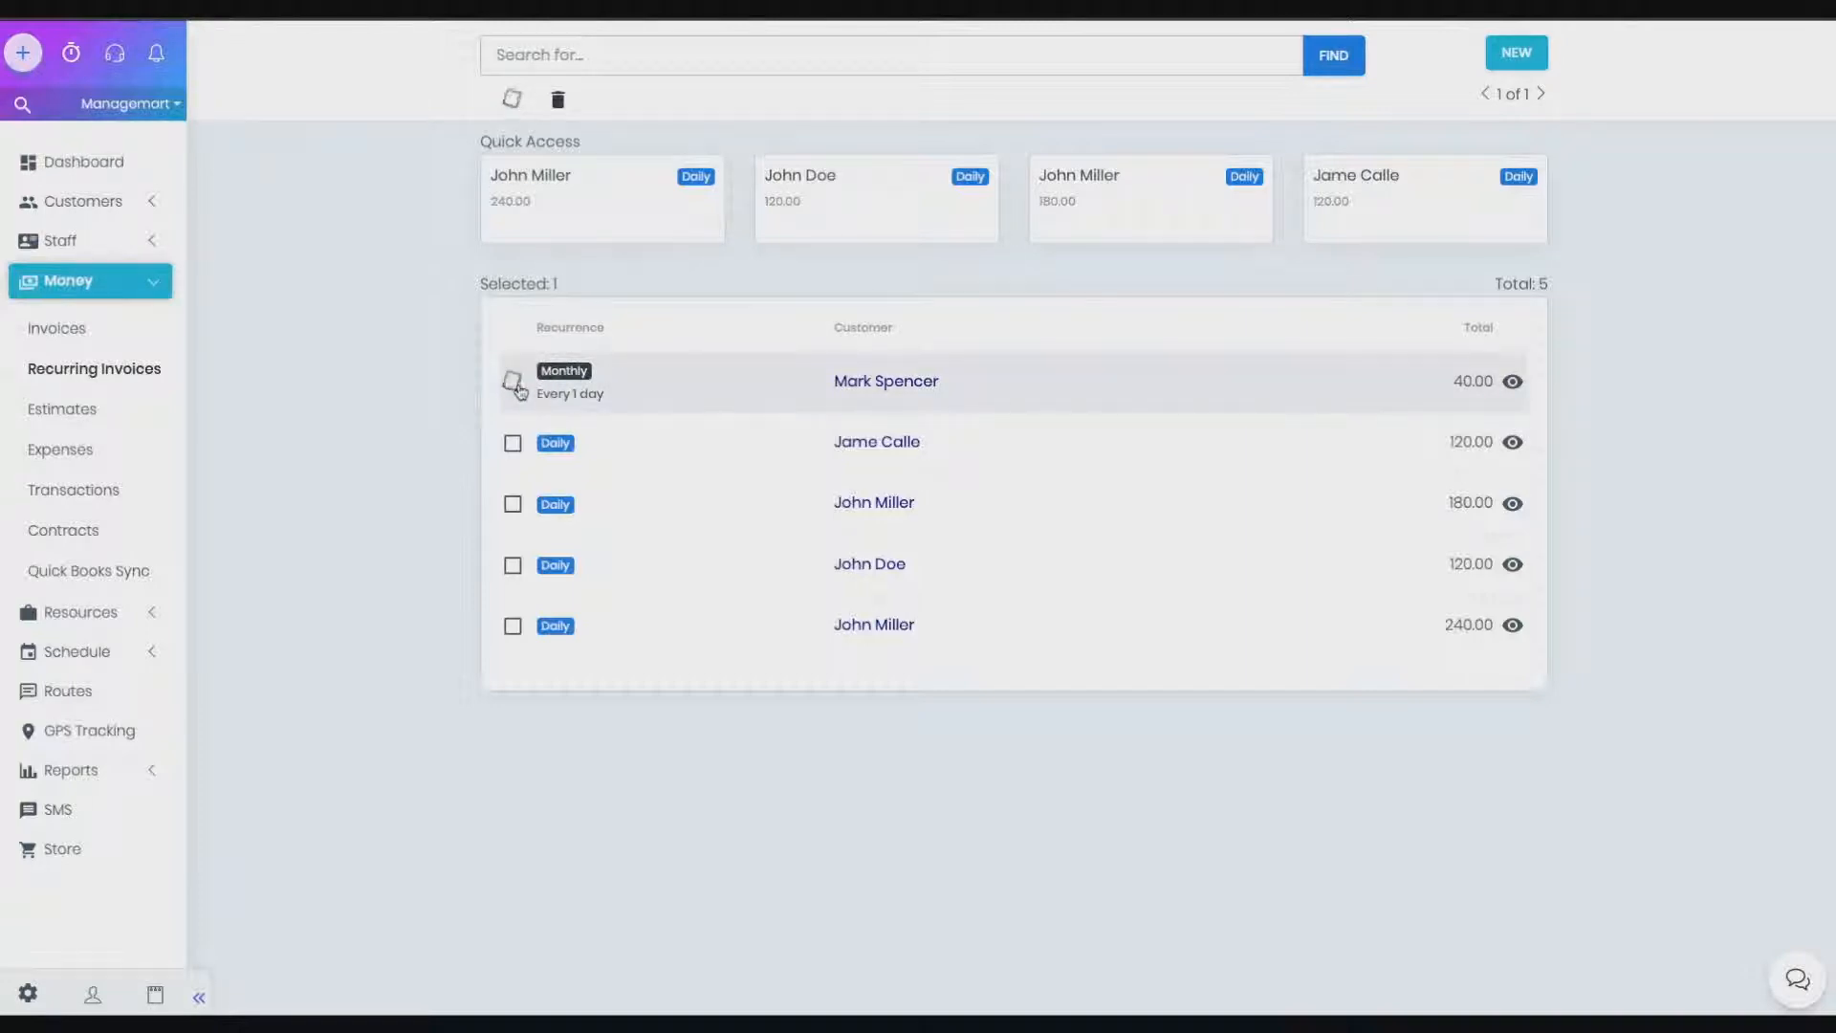
Delete the checked monthly 40.00 recurring invoice and confirm the deletion
{"action": "left_click", "coordinate": [559, 108]}
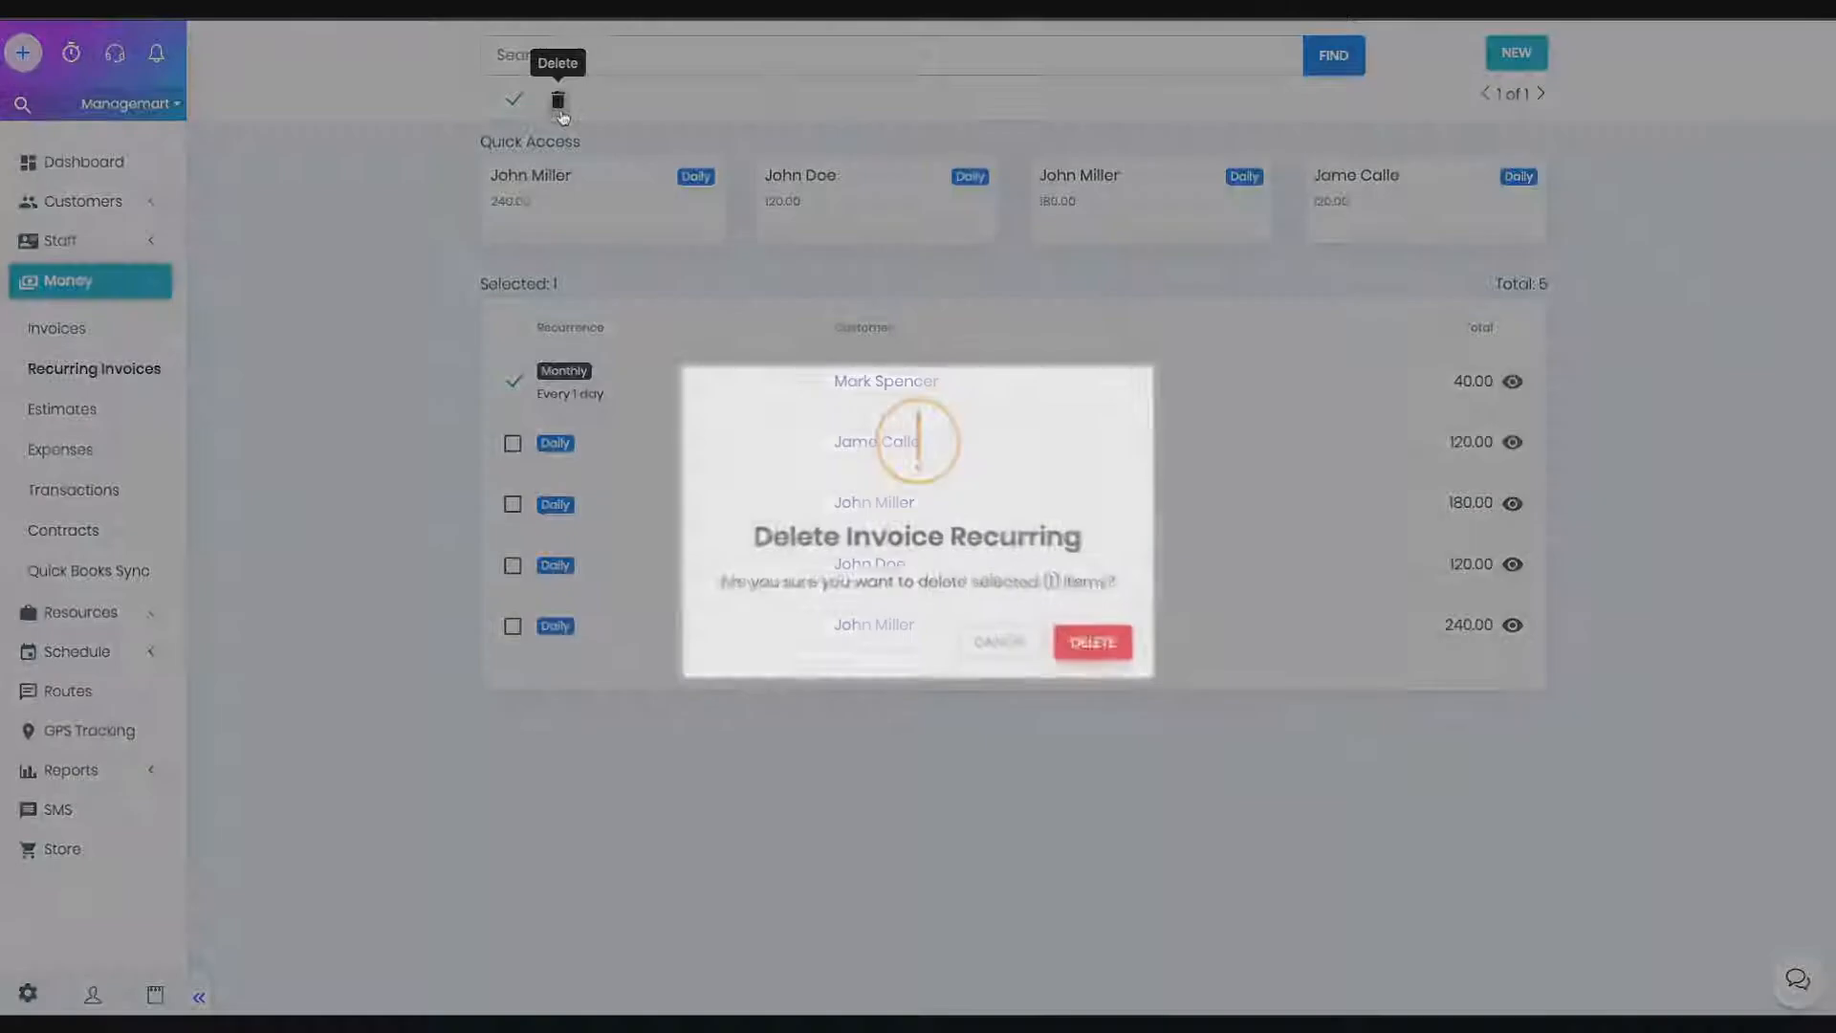
{"action": "left_click", "coordinate": [1085, 643]}
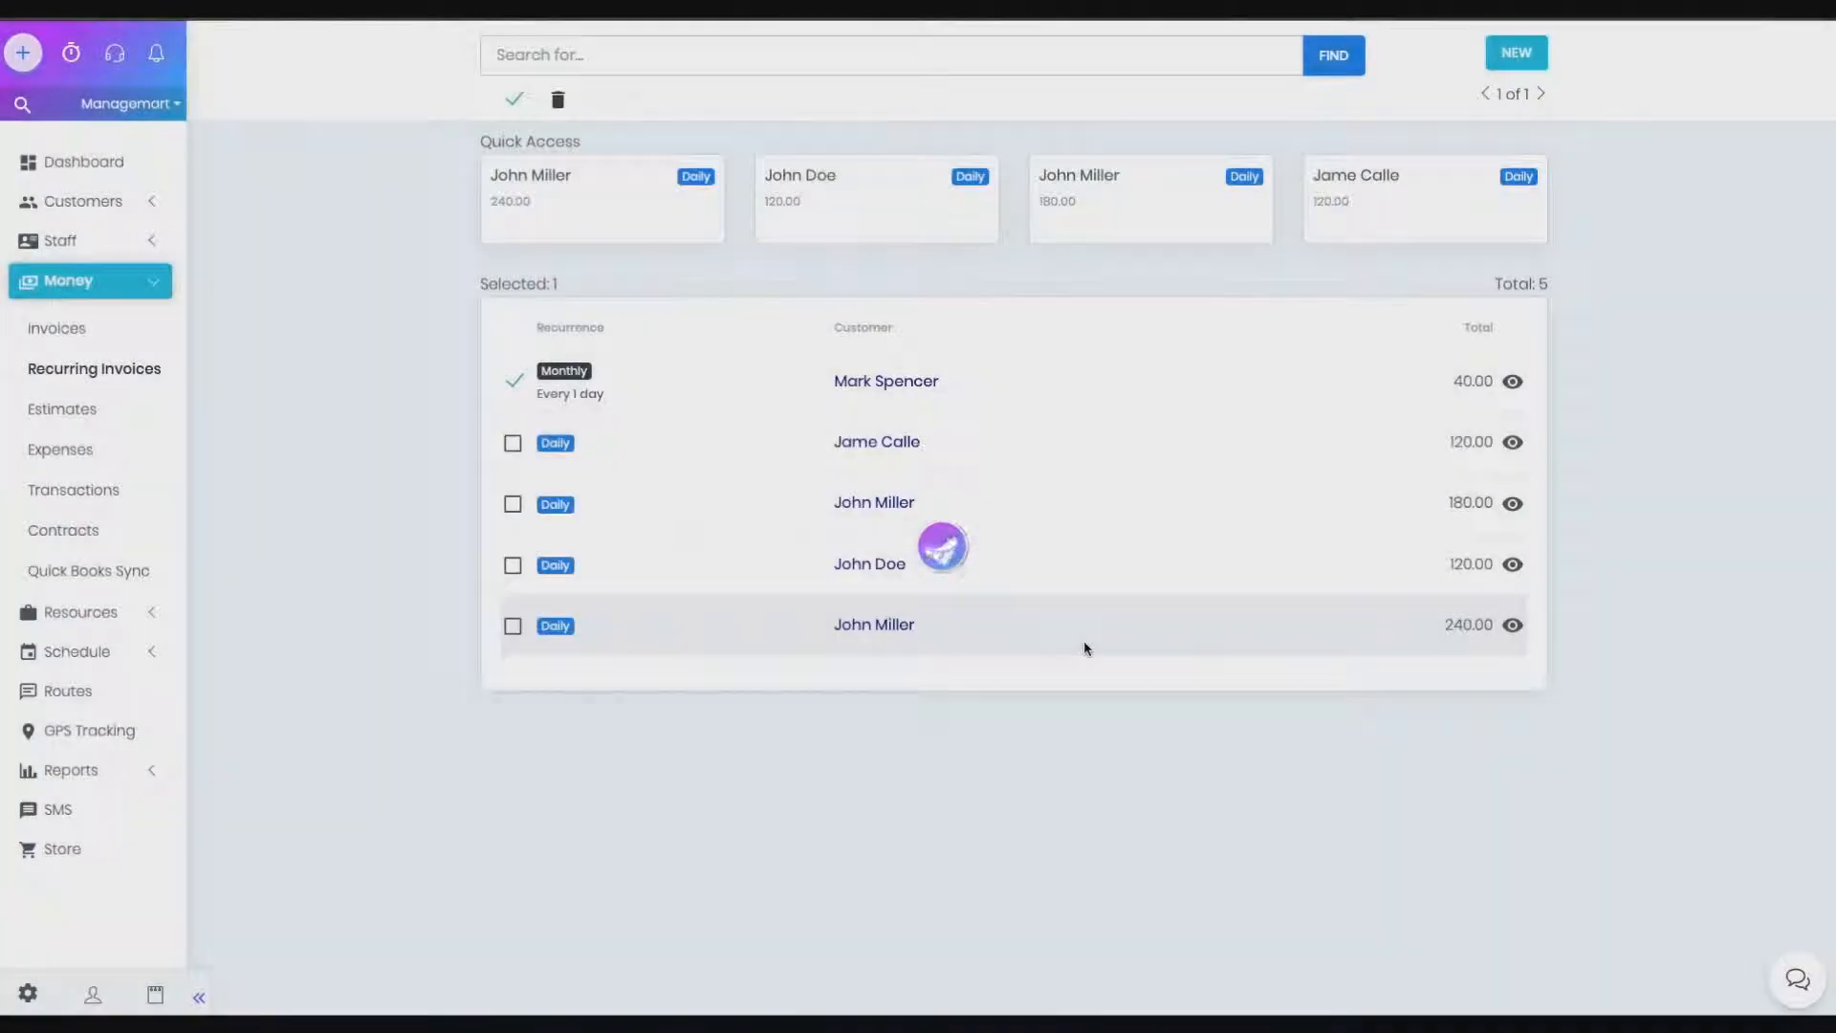
{"action": "left_click_drag", "start_coordinate": [690, 148], "coordinate": [479, 142]}
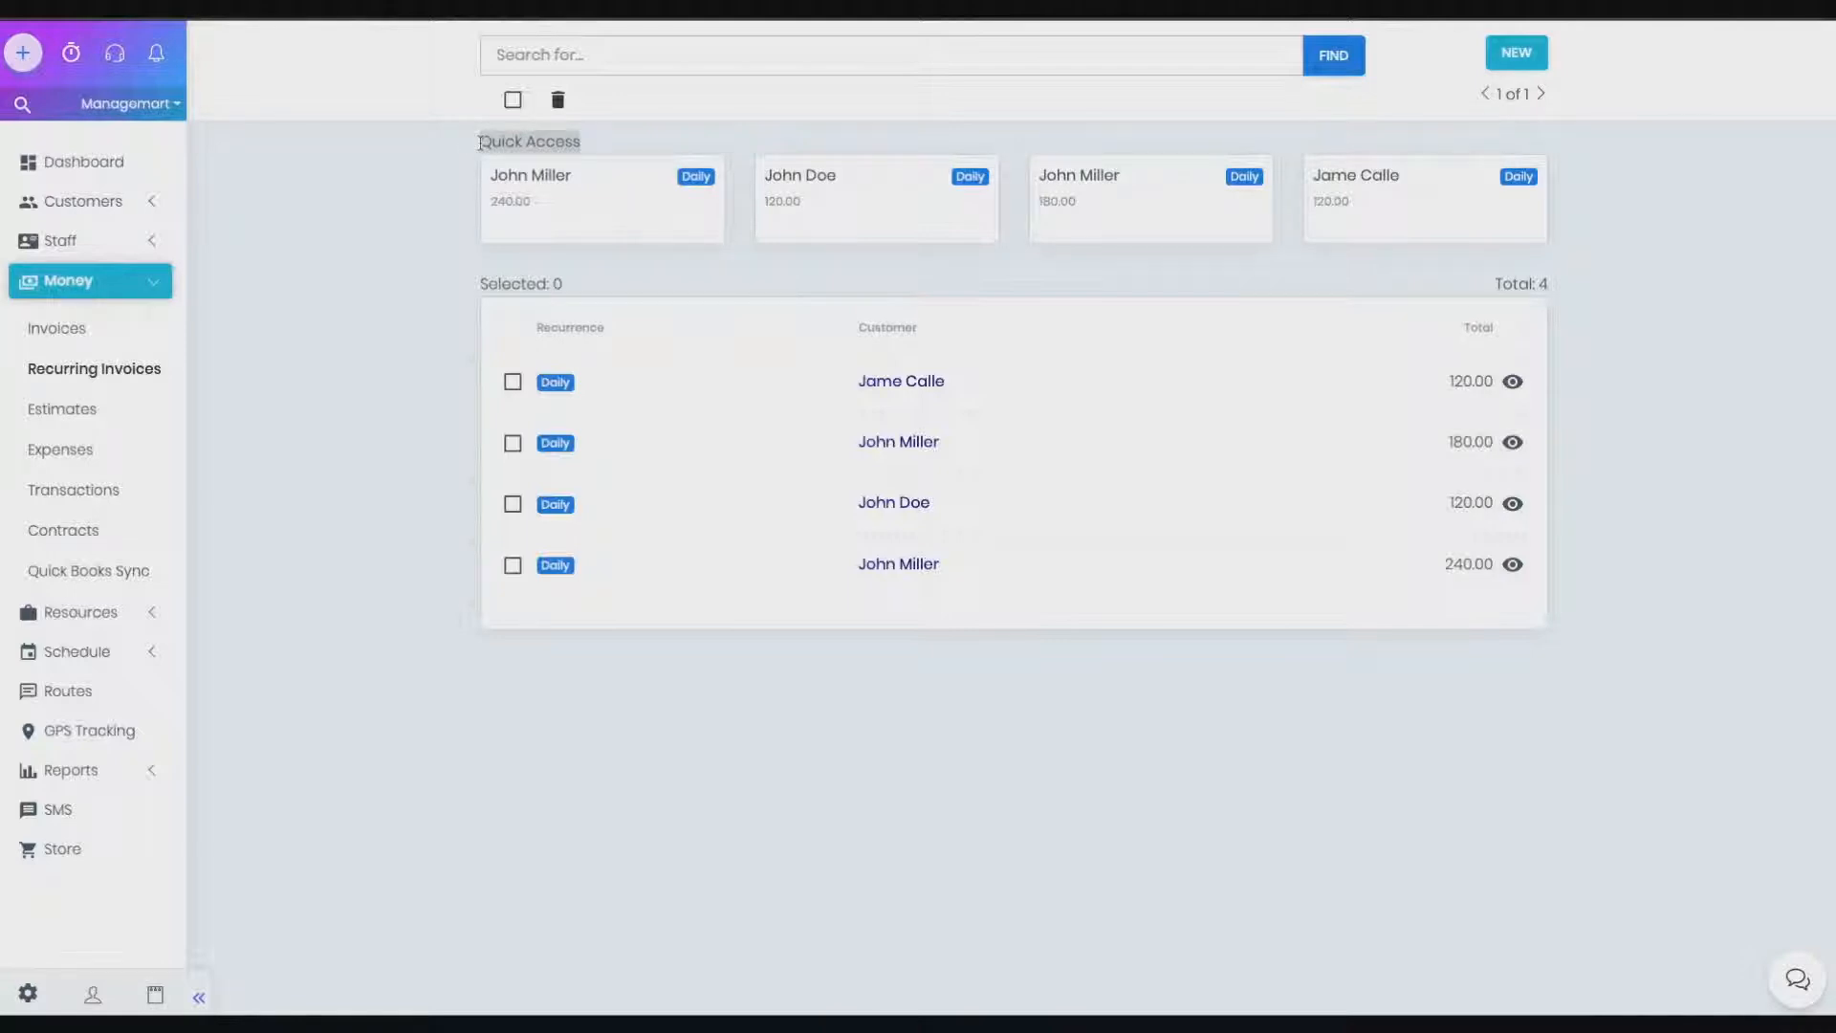
{"action": "left_click", "coordinate": [480, 142]}
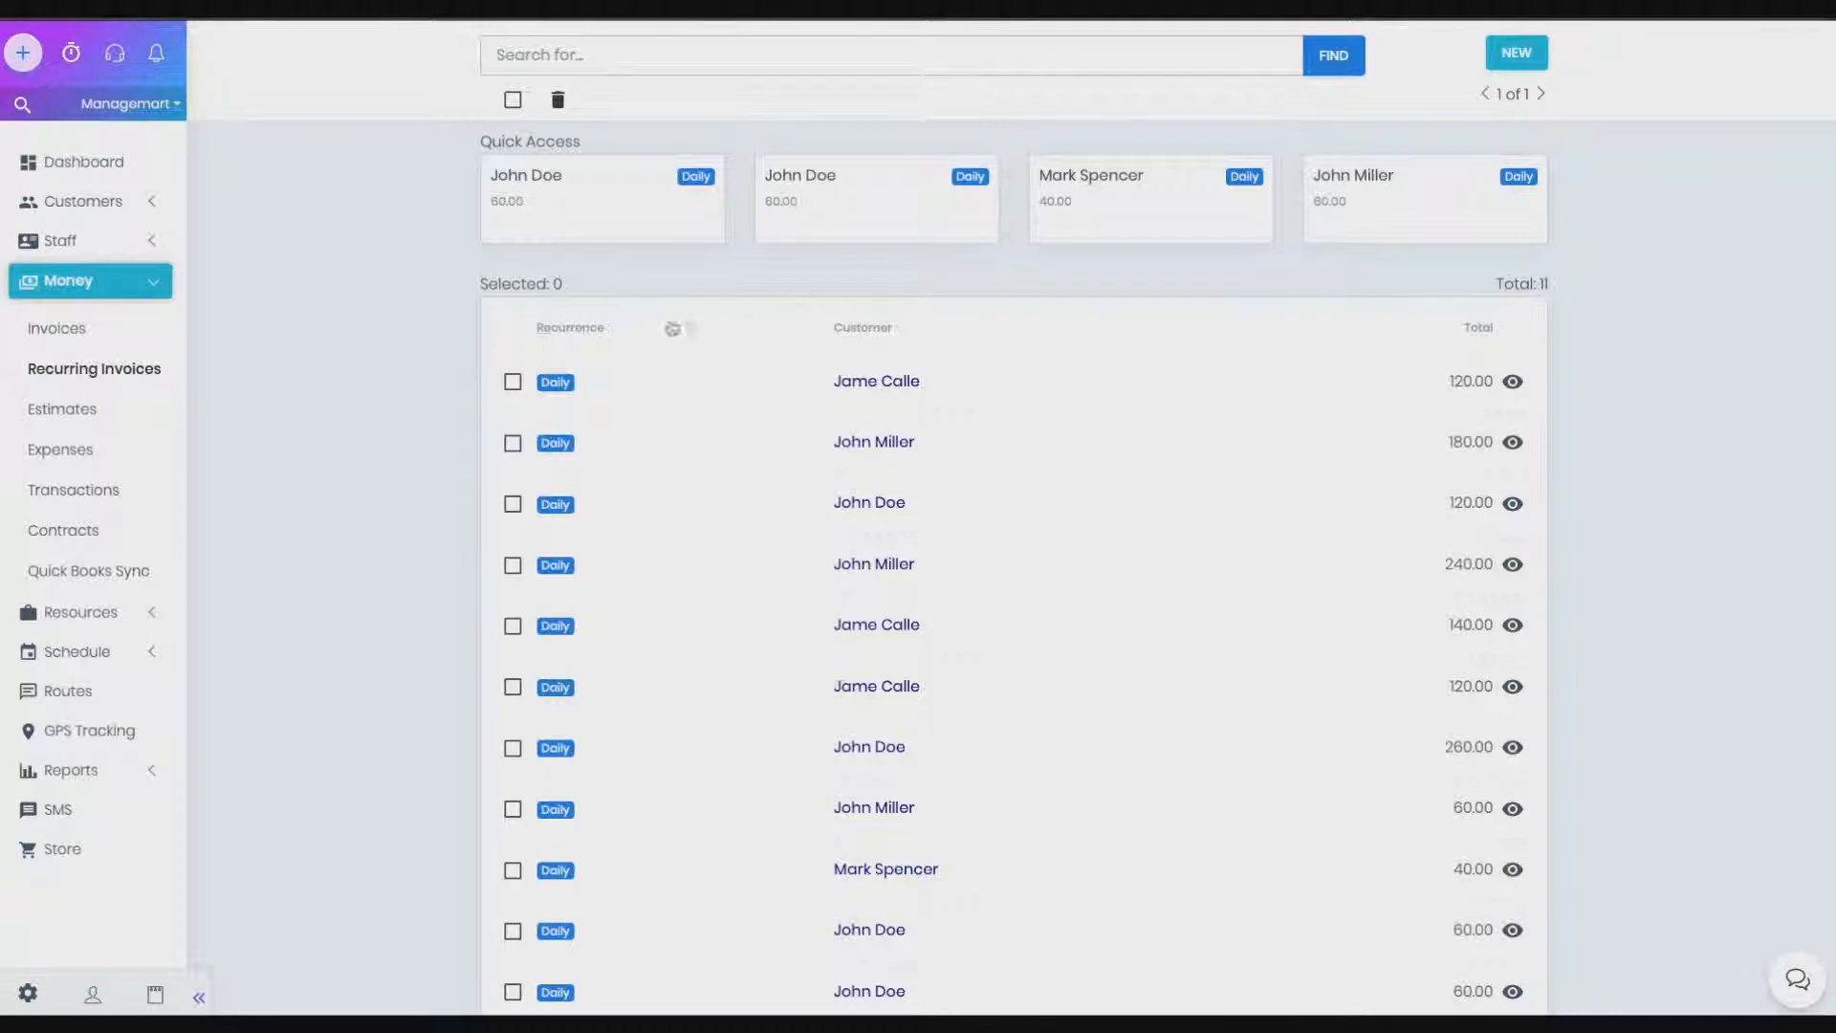
Sort the list by Recurrence, then Customer, and finally by Total
{"action": "left_click", "coordinate": [573, 330]}
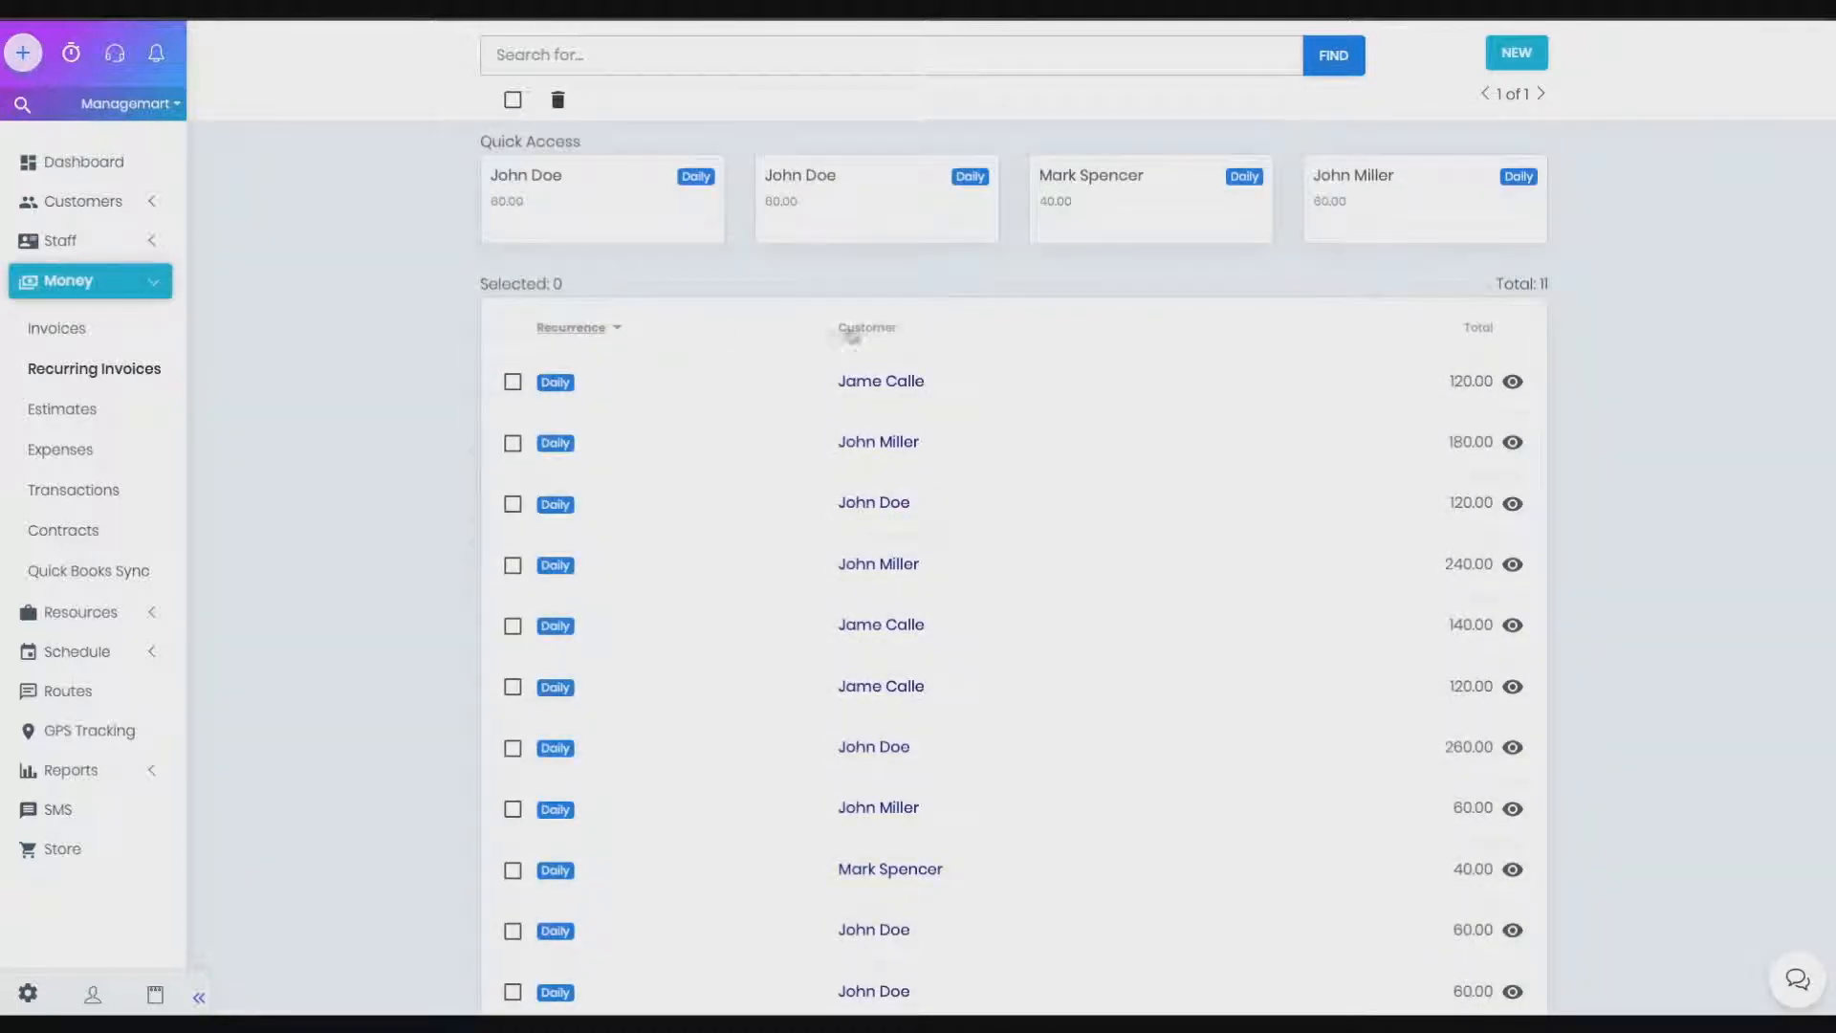
{"action": "left_click", "coordinate": [871, 329]}
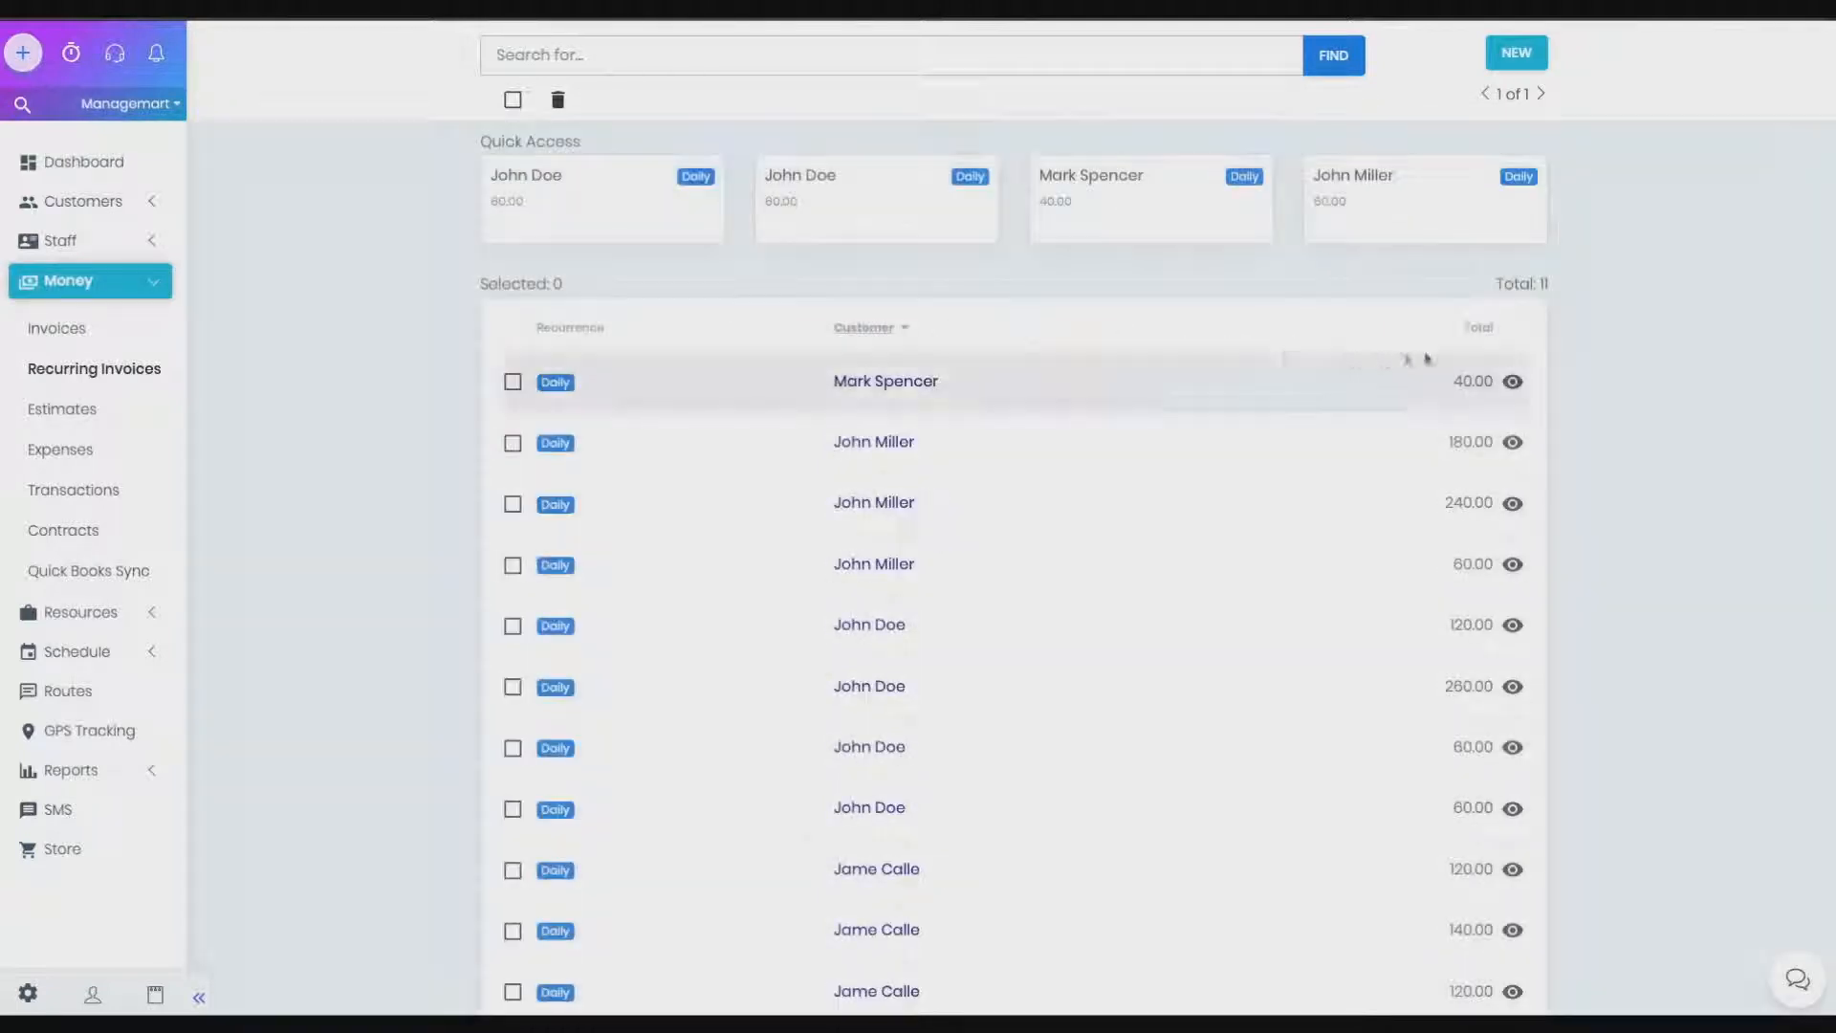
{"action": "left_click", "coordinate": [1482, 334]}
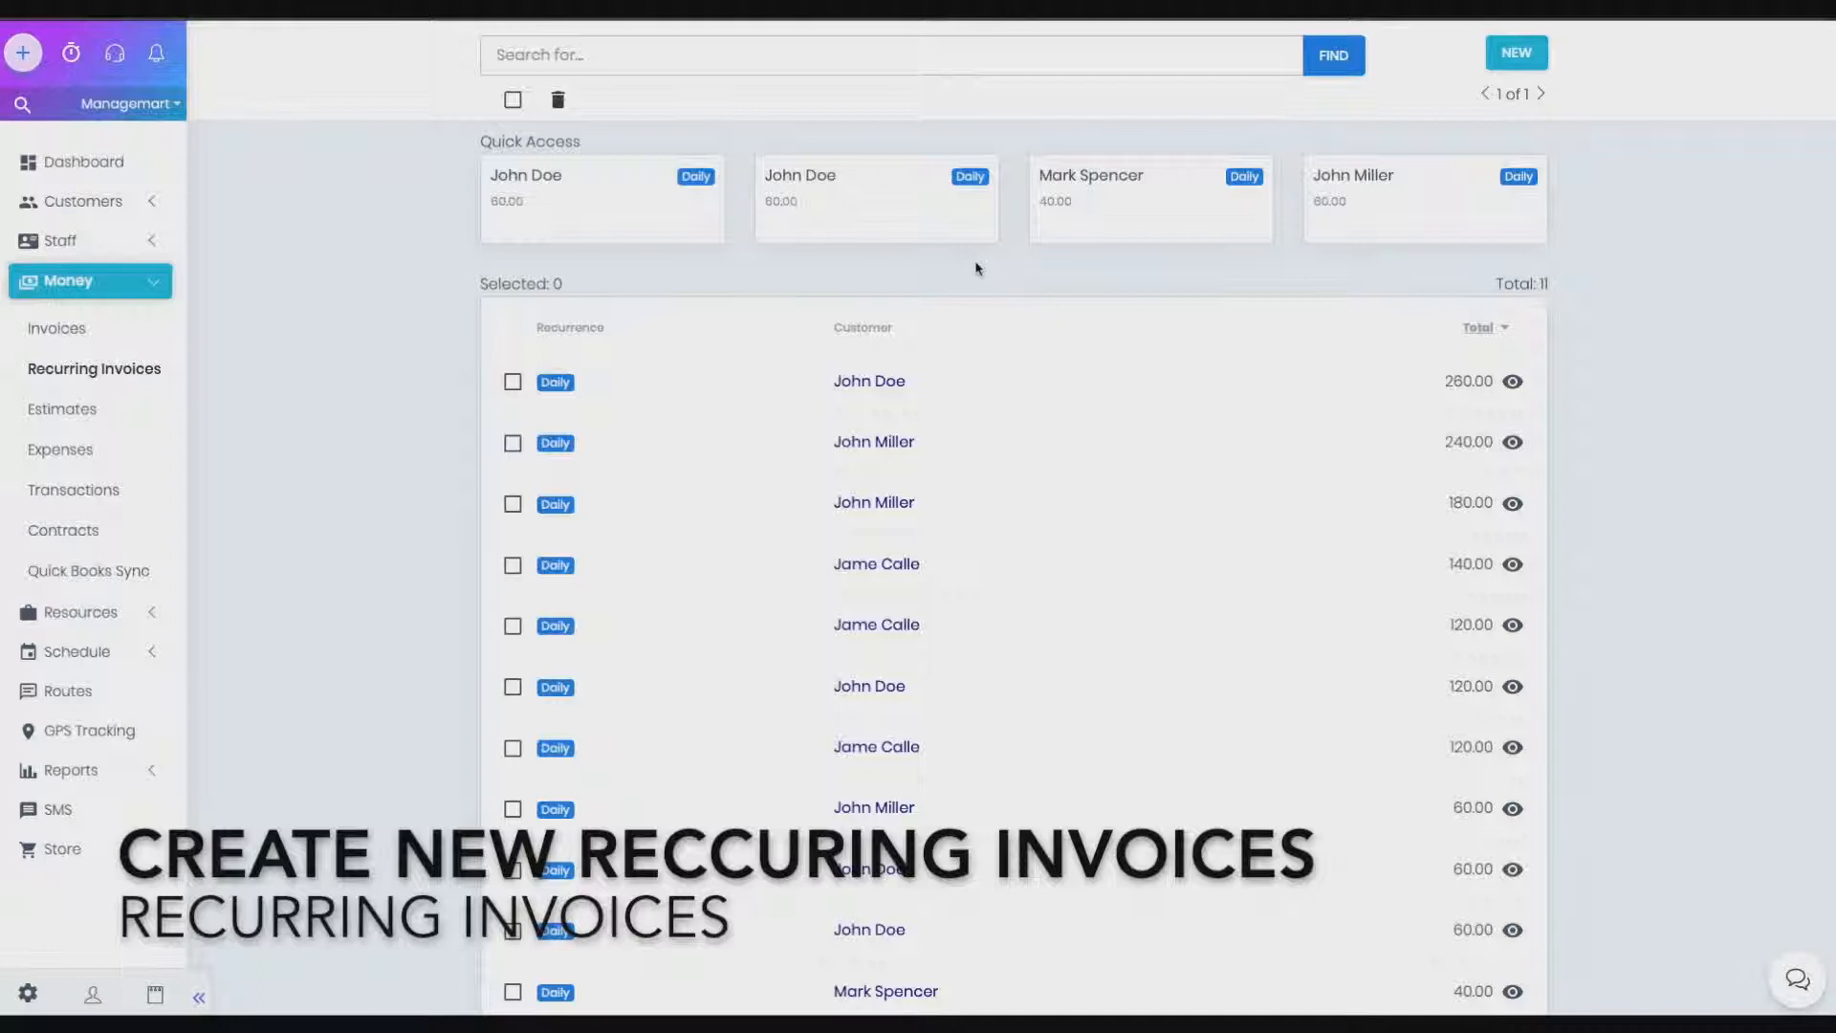
Create a new recurring invoice and choose its customer from the Customer dropdown
{"action": "scroll", "coordinate": [977, 269], "scroll_direction": "down", "scroll_amount": 1}
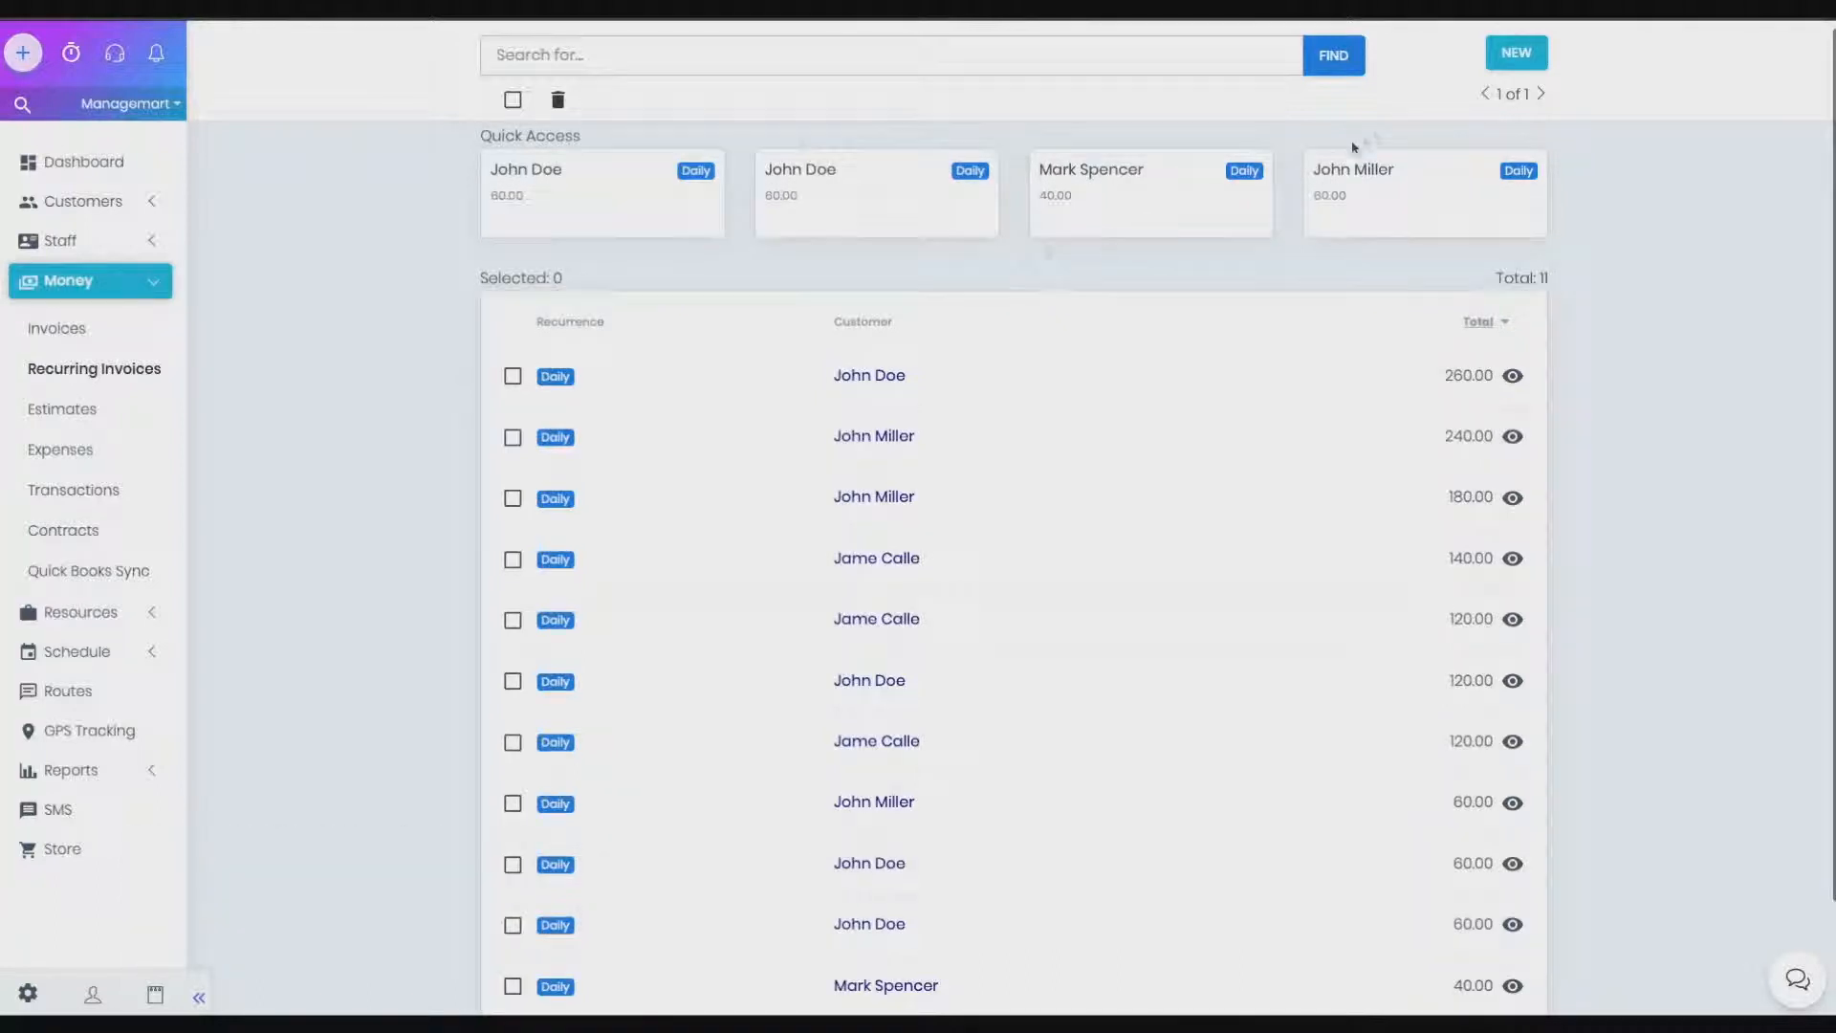
{"action": "left_click", "coordinate": [1516, 53]}
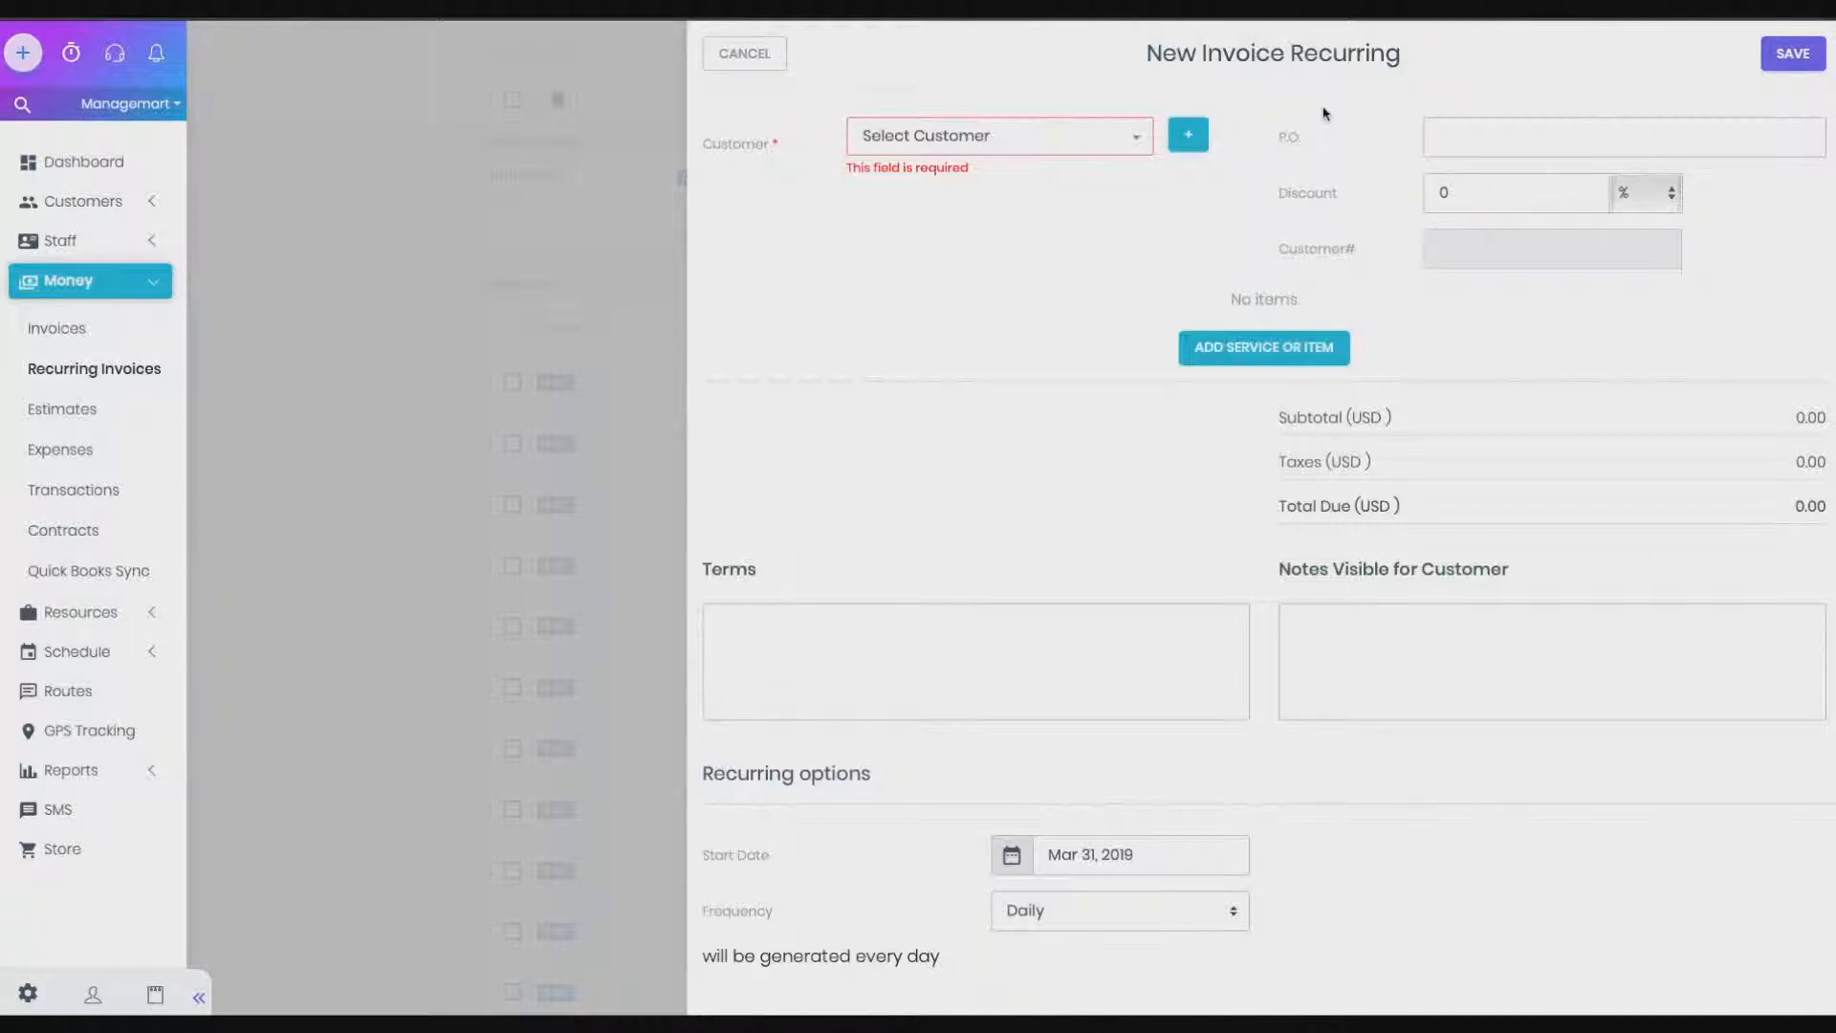
{"action": "left_click", "coordinate": [1037, 139]}
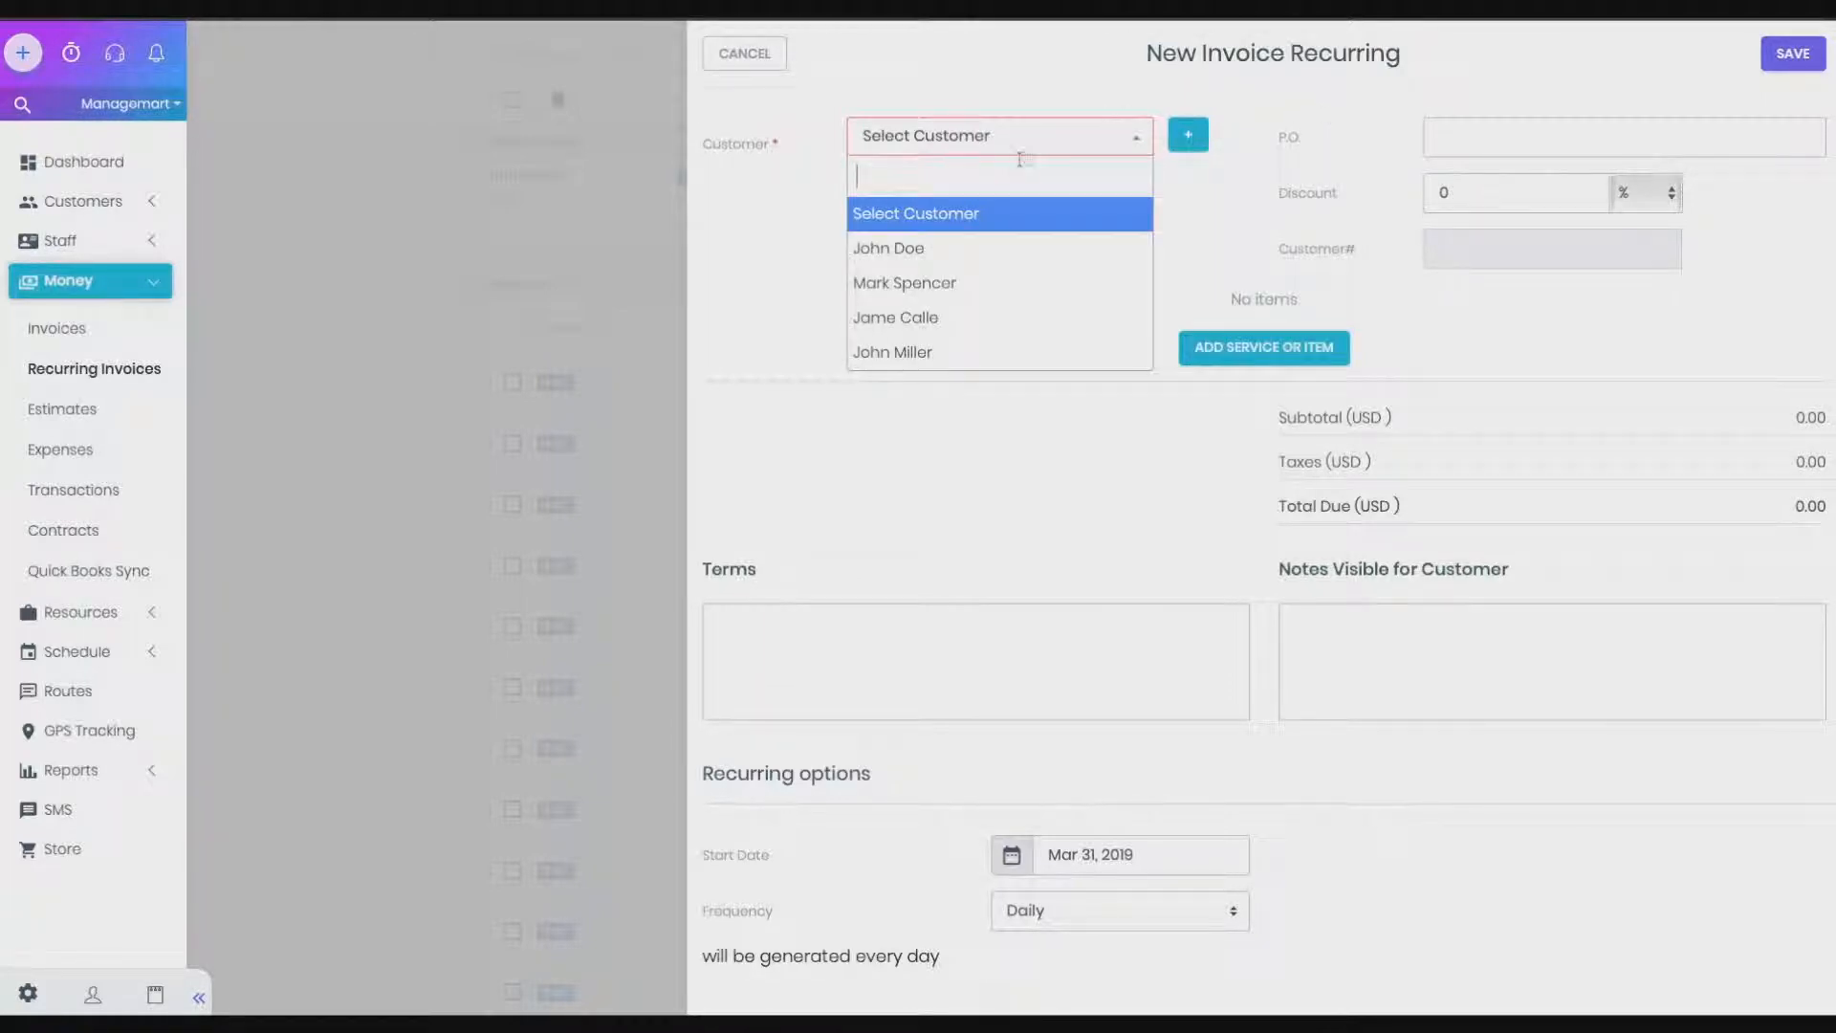
{"action": "left_click", "coordinate": [947, 249]}
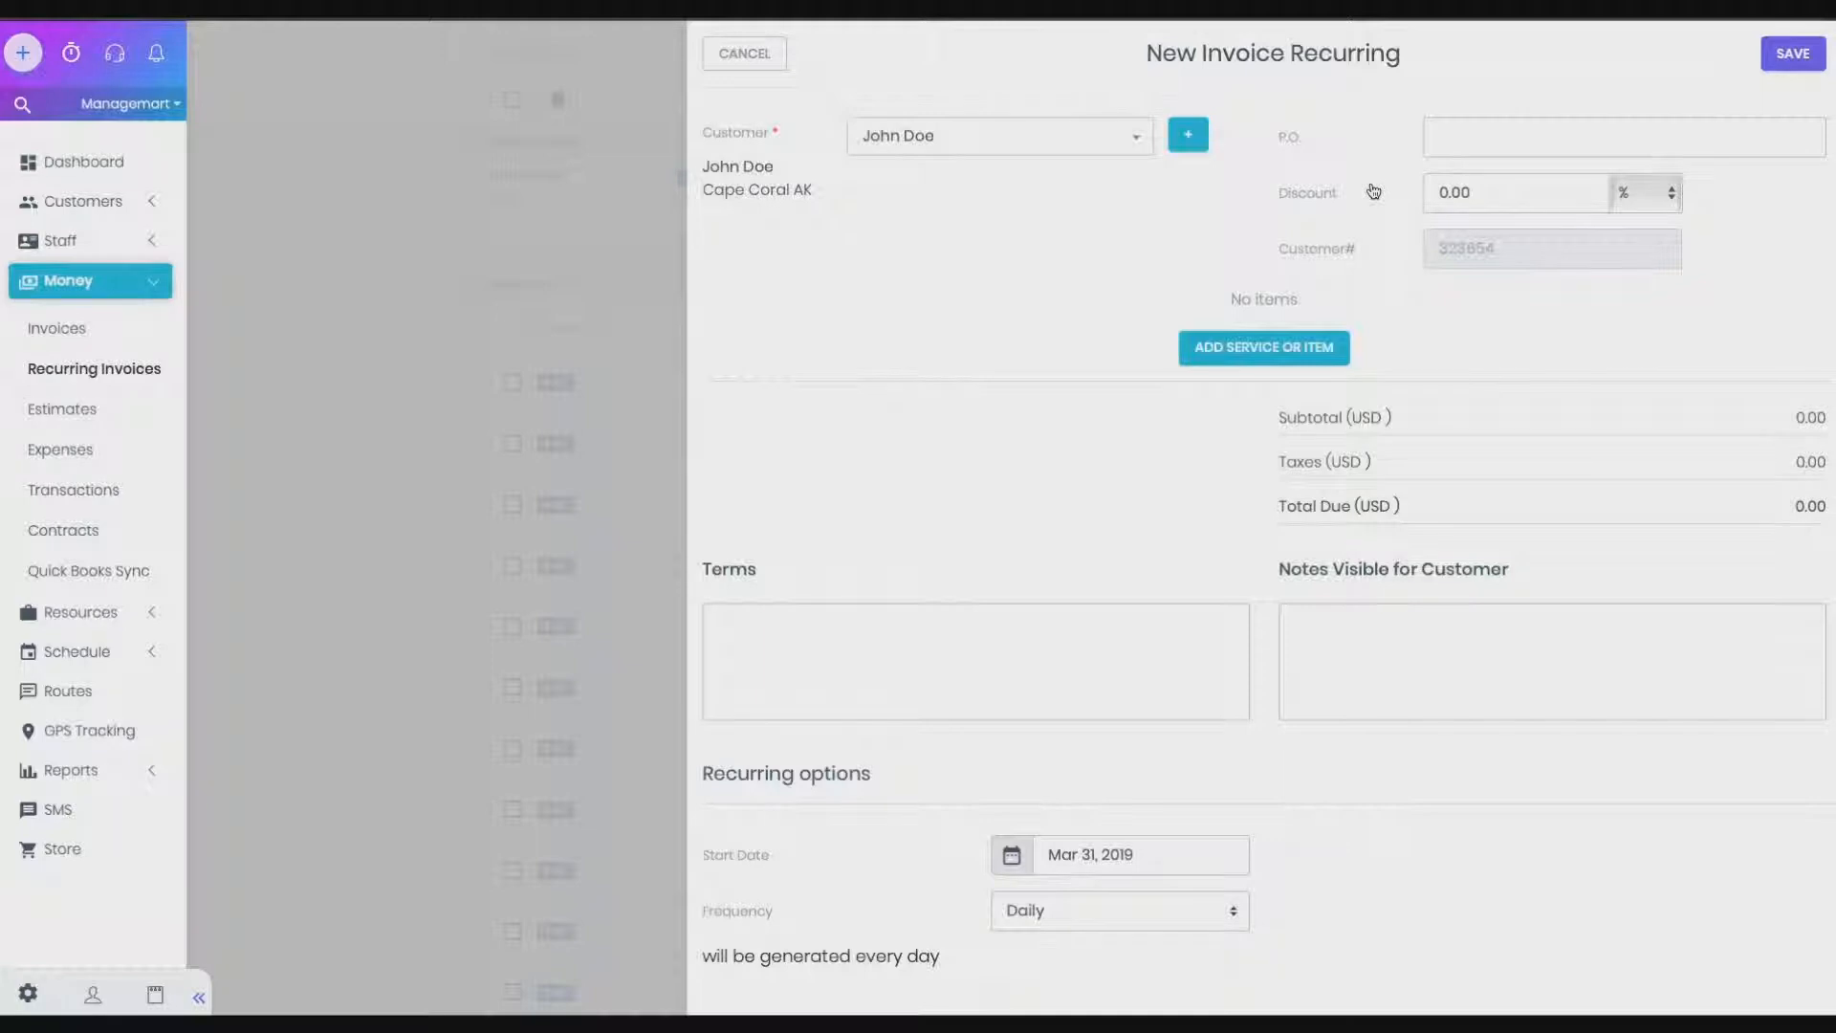
{"action": "left_click", "coordinate": [1446, 188]}
Enter a 10% discount on the new recurring invoice
{"action": "type", "text": "1"}
{"action": "left_click", "coordinate": [1264, 349]}
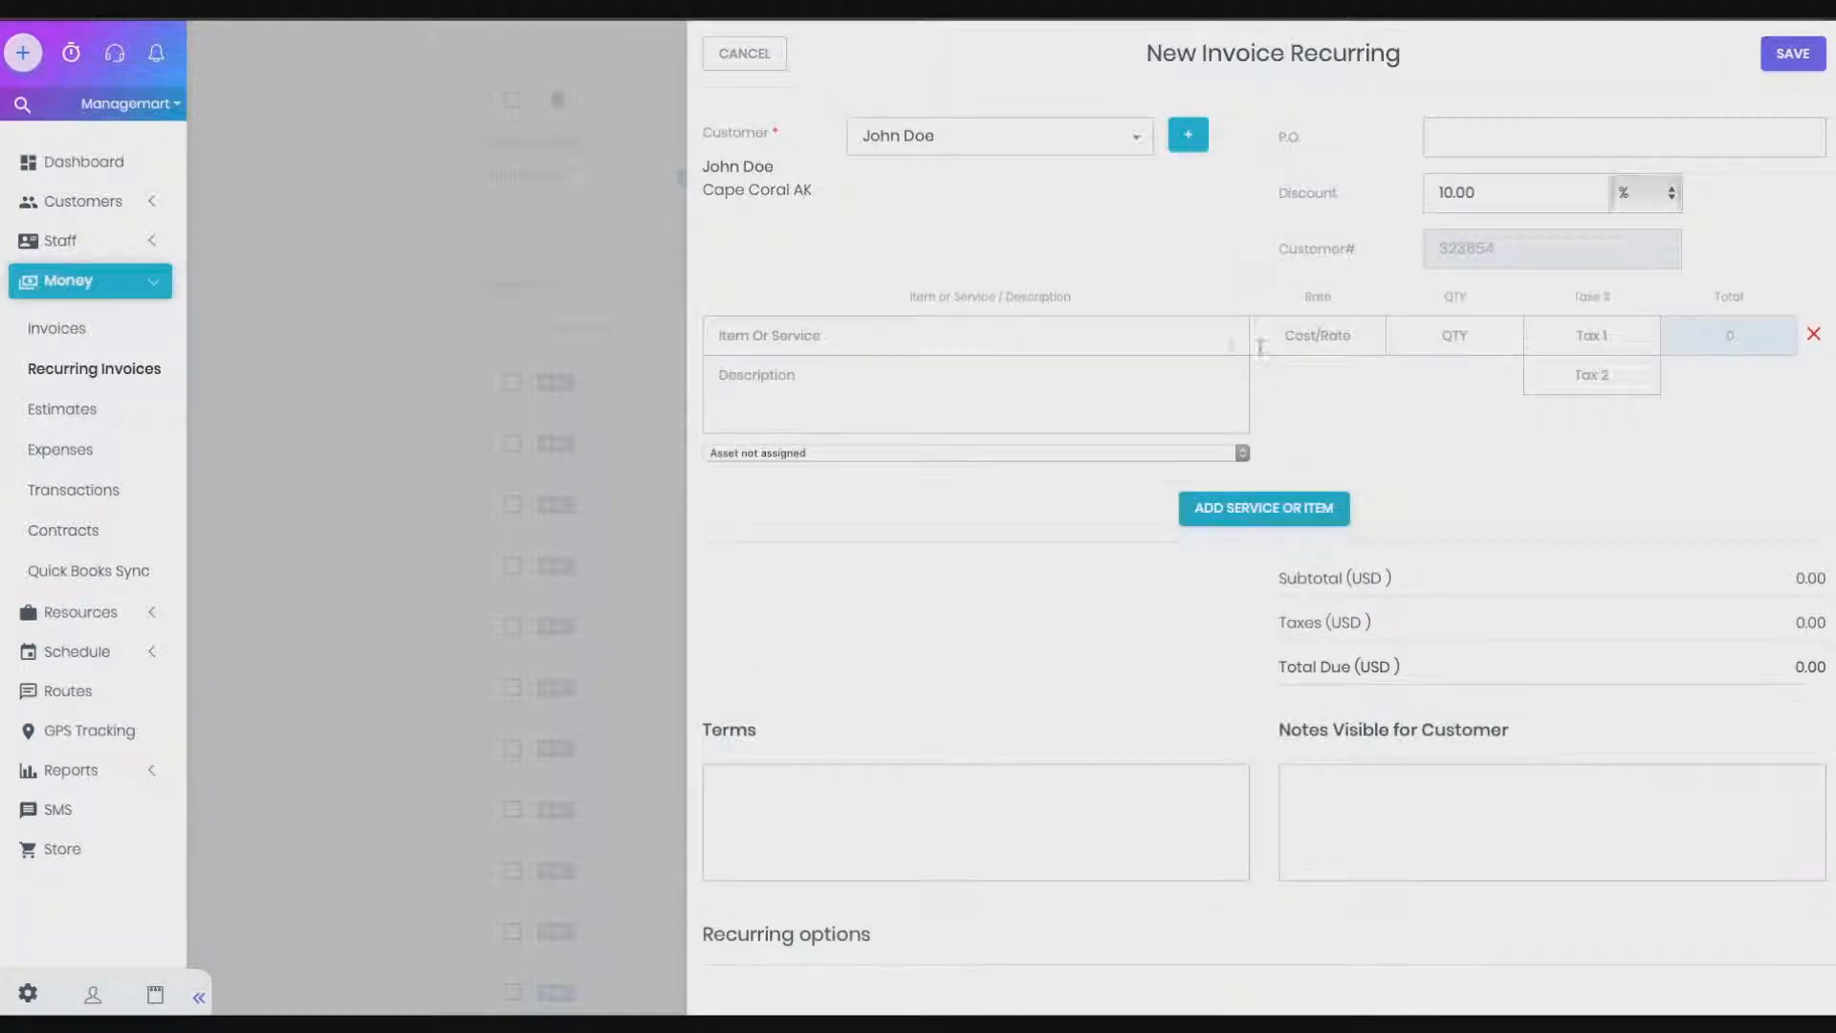
Add 2 Single Cuts at 20.00 with quantity 4, giving 72.00 after the 8.00 discount
{"action": "type", "text": "2 si"}
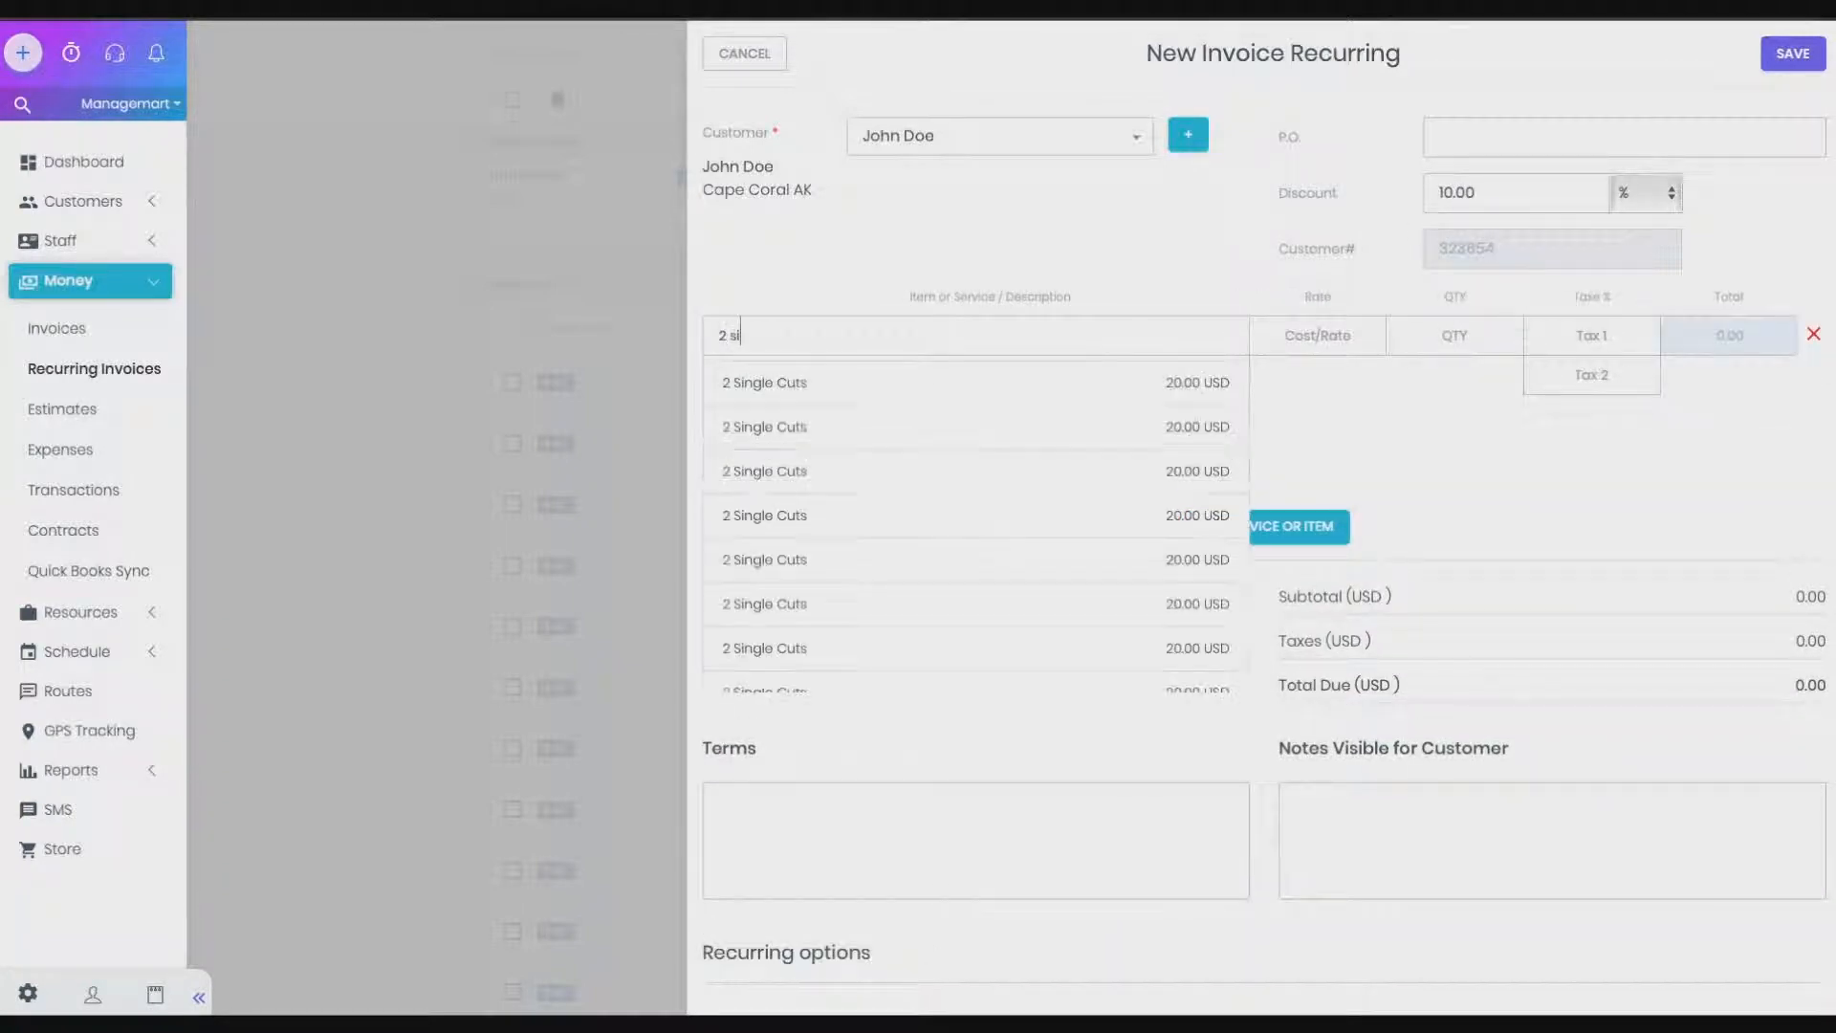
{"action": "left_click", "coordinate": [971, 382]}
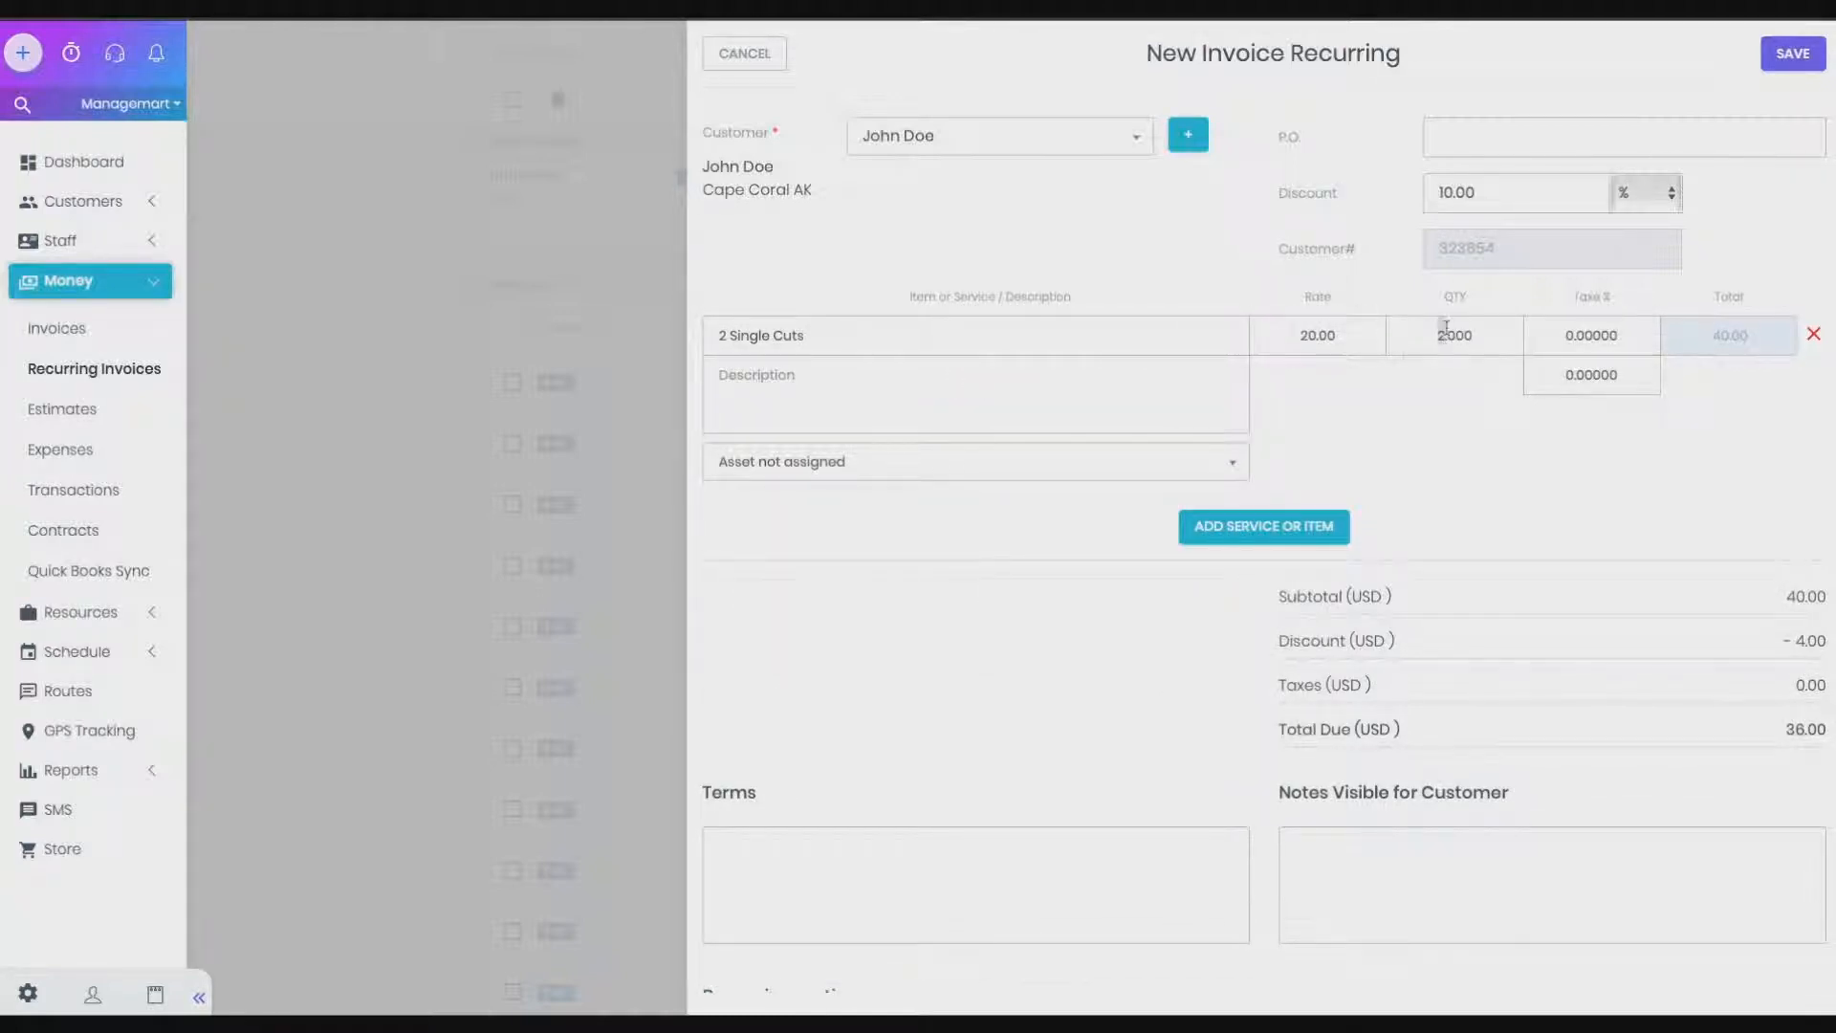
{"action": "type", "text": "4"}
{"action": "left_click", "coordinate": [1397, 440]}
{"action": "left_click_drag", "start_coordinate": [1397, 643], "coordinate": [1289, 643]}
{"action": "left_click_drag", "start_coordinate": [1482, 643], "coordinate": [1817, 641]}
{"action": "left_click", "coordinate": [1663, 639]}
Enter 'Terms' as the invoice terms and 'Some Notes' as customer-visible notes
{"action": "left_click", "coordinate": [750, 842]}
{"action": "type", "text": "Terms"}
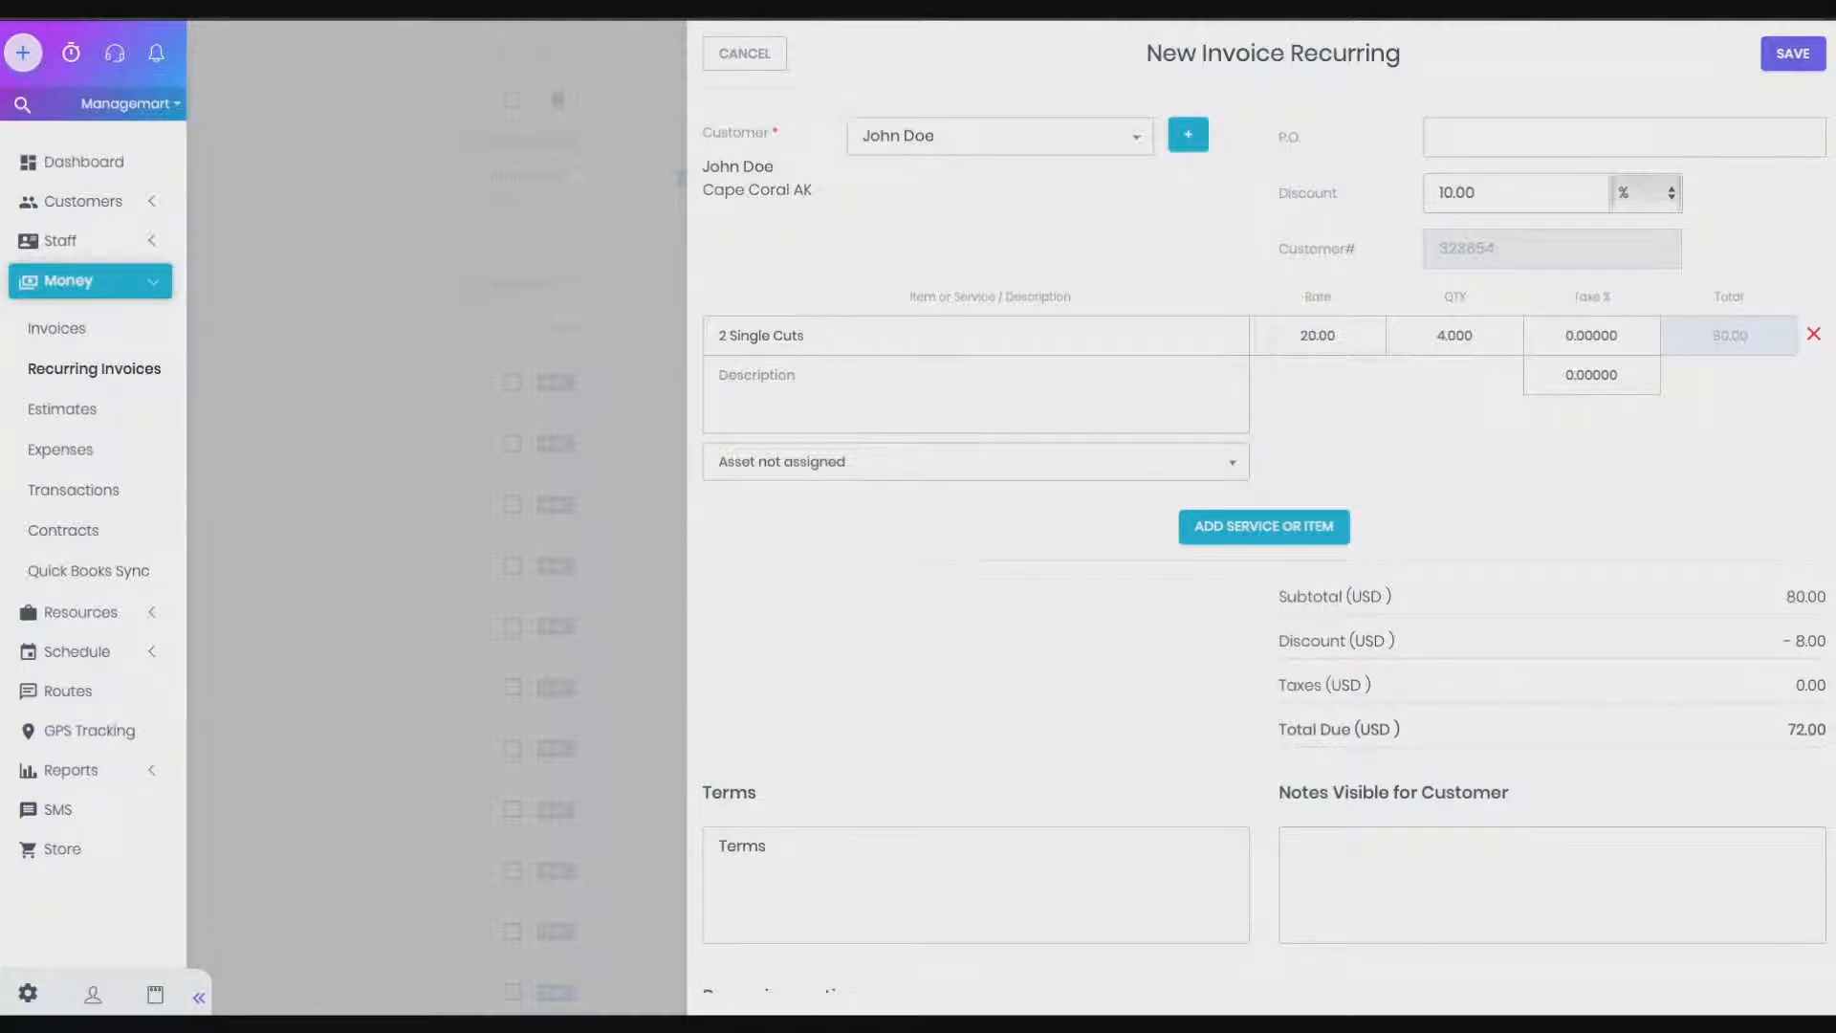
{"action": "left_click", "coordinate": [1394, 855]}
{"action": "type", "text": "Some Note"}
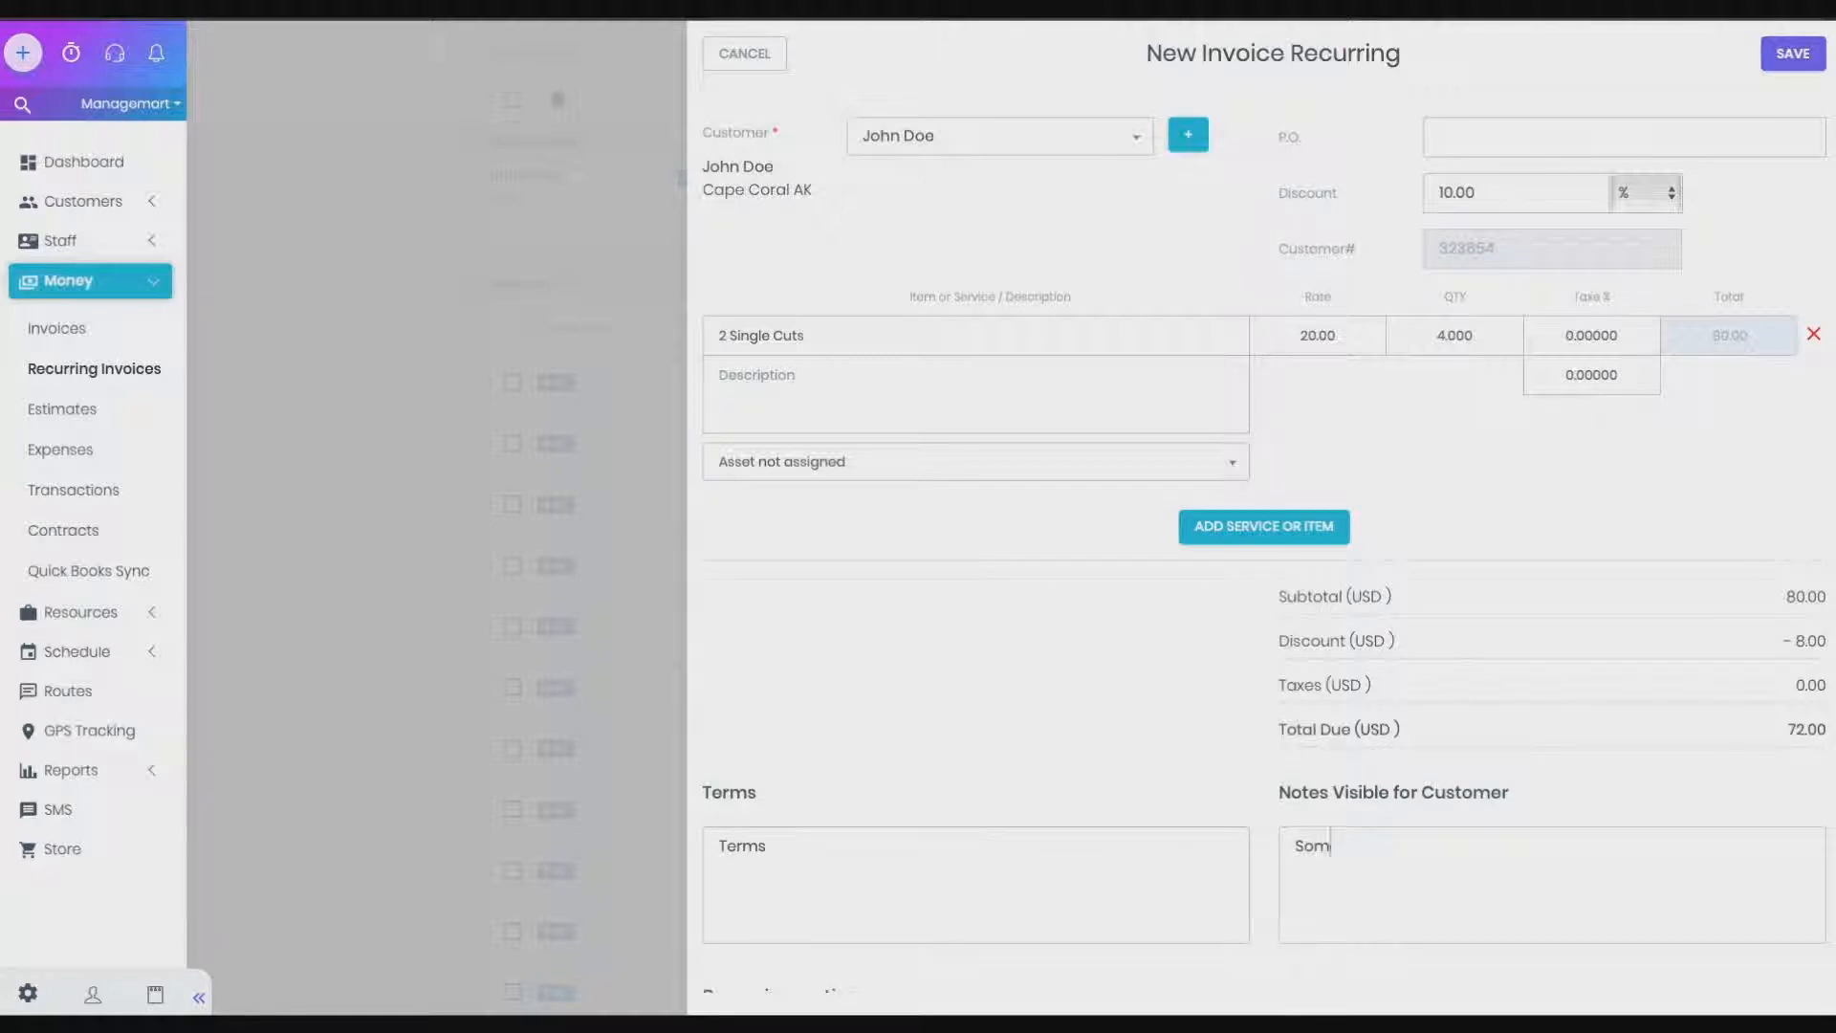
{"action": "type", "text": "s"}
Try Weekly recurrence on Thursday, then Monthly recurrence on the 15th
{"action": "scroll", "coordinate": [1008, 776], "scroll_direction": "down", "scroll_amount": 3}
{"action": "scroll", "coordinate": [1008, 776], "scroll_direction": "down", "scroll_amount": 3}
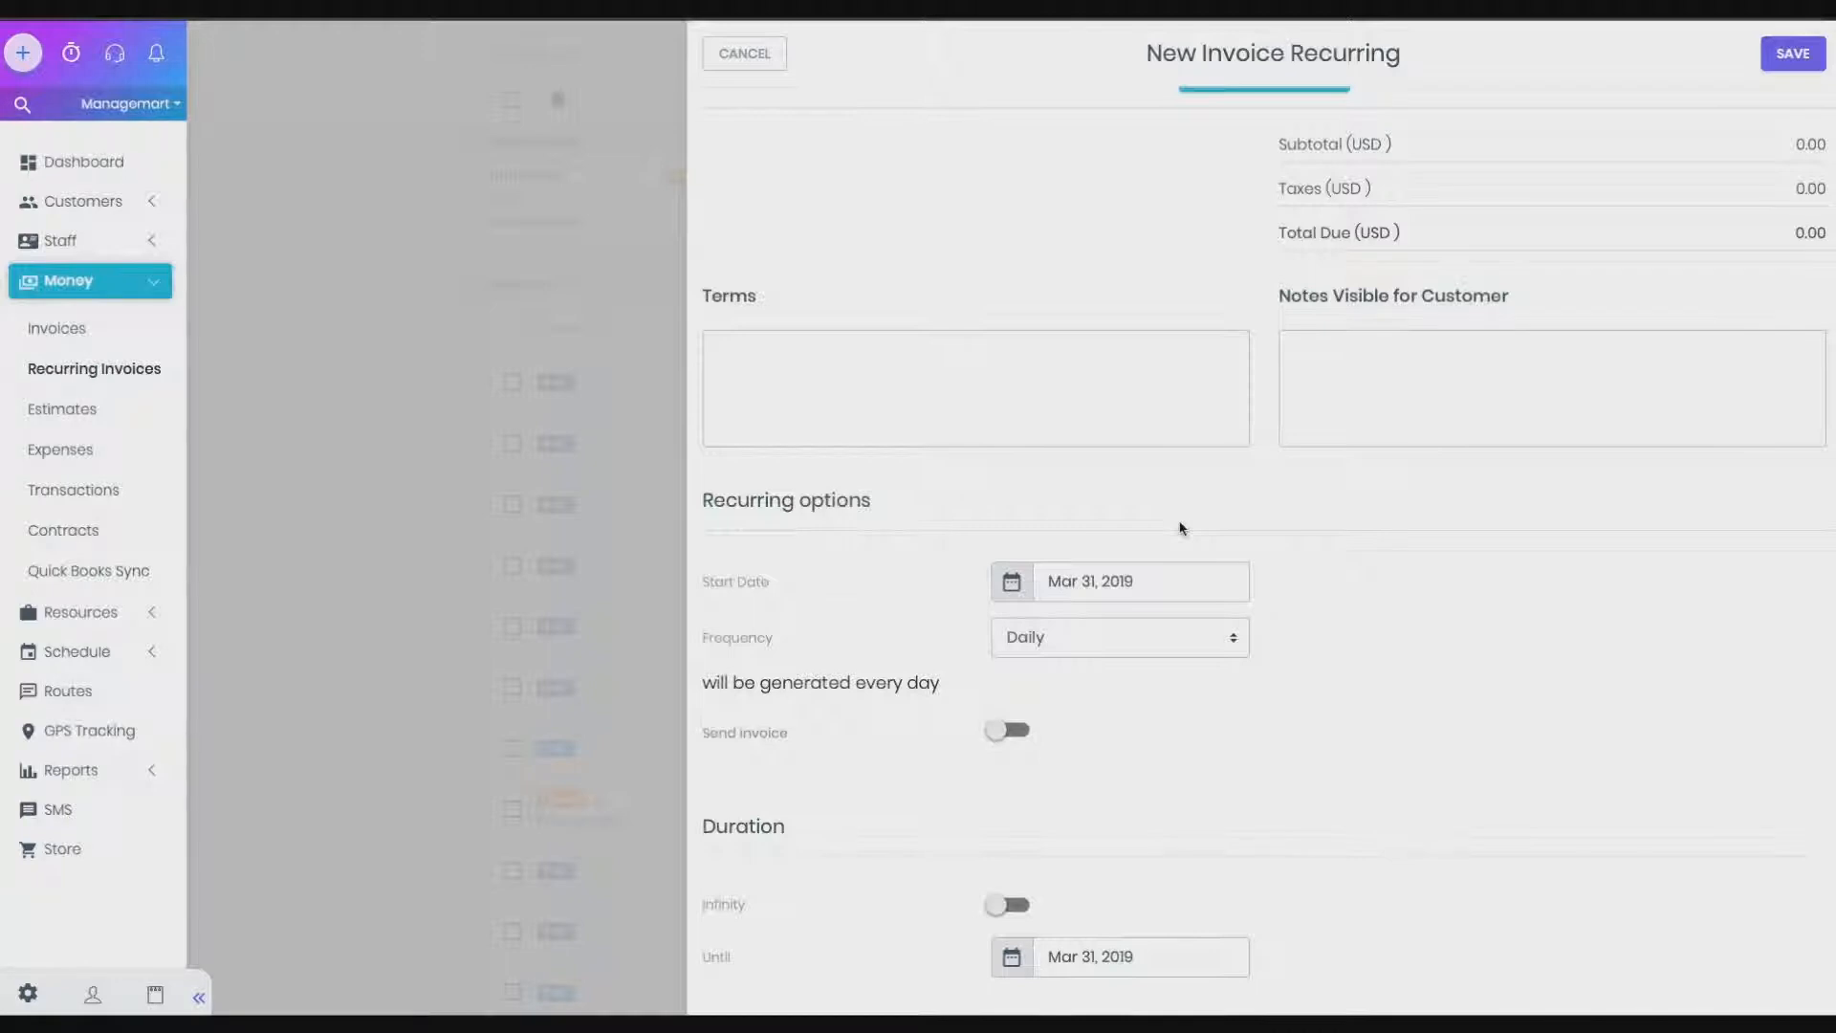
{"action": "left_click", "coordinate": [1100, 636]}
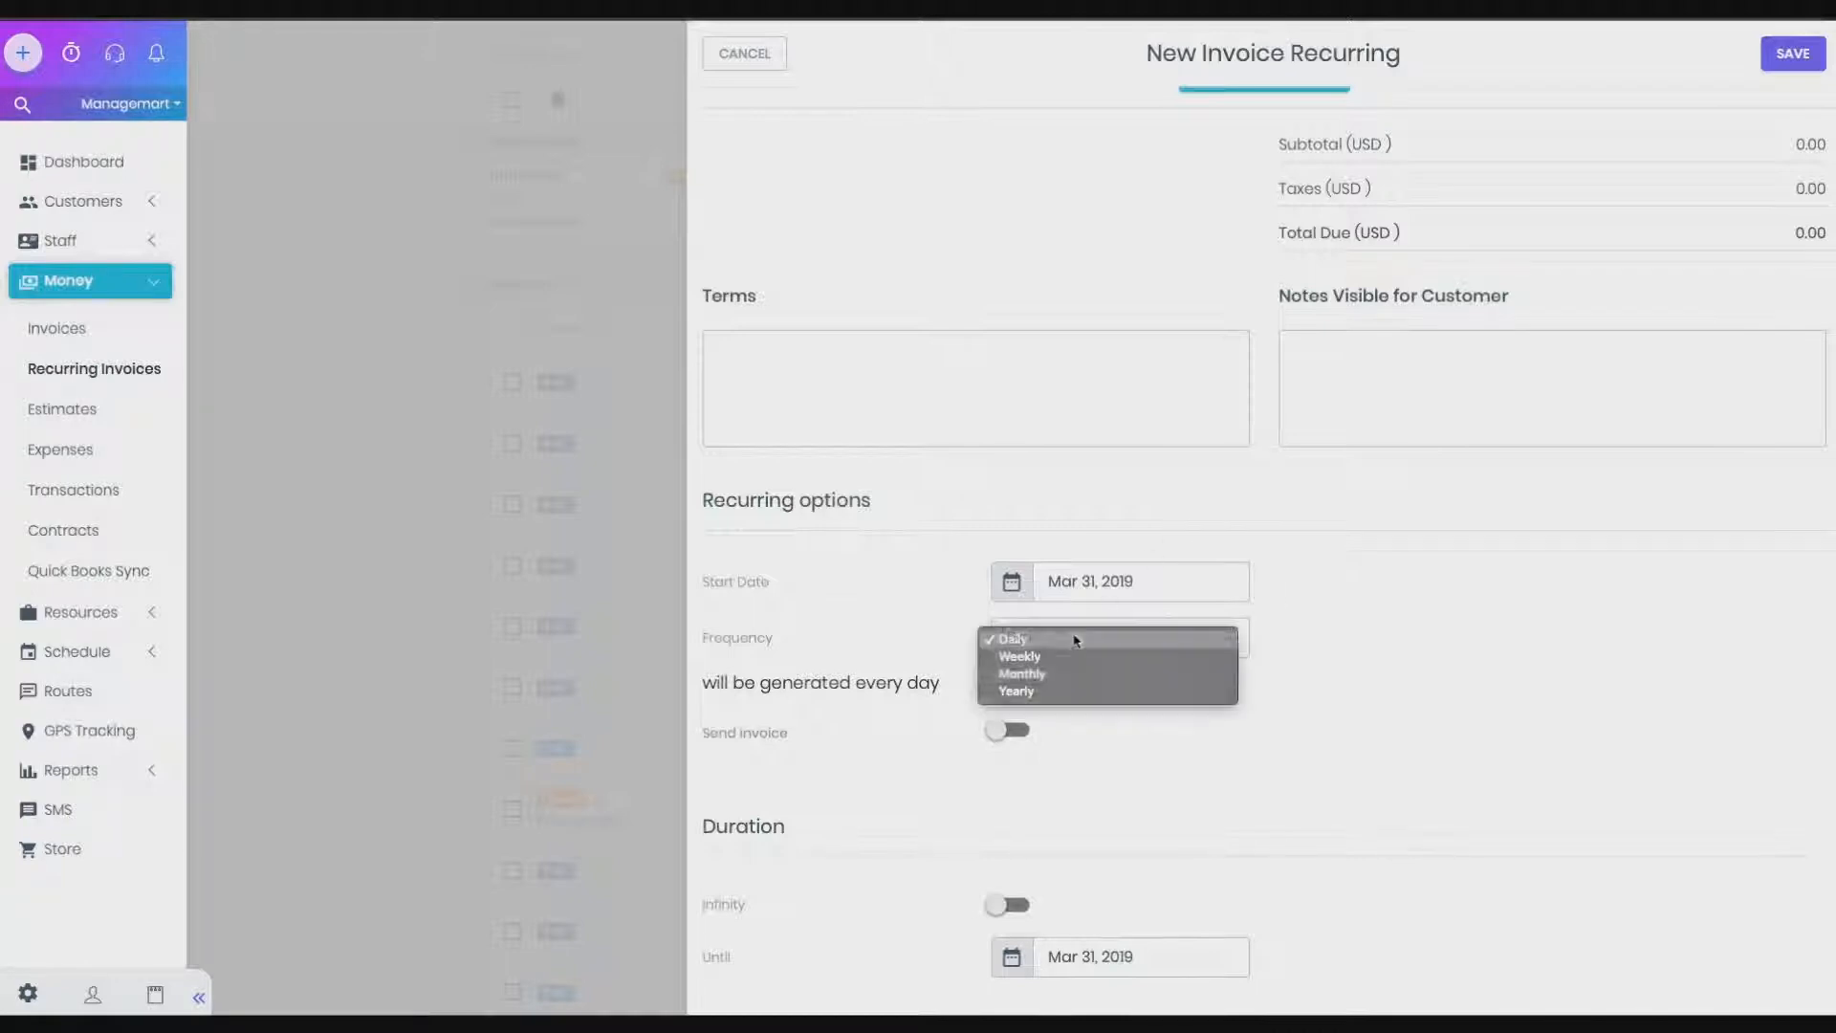
{"action": "left_click", "coordinate": [1056, 664]}
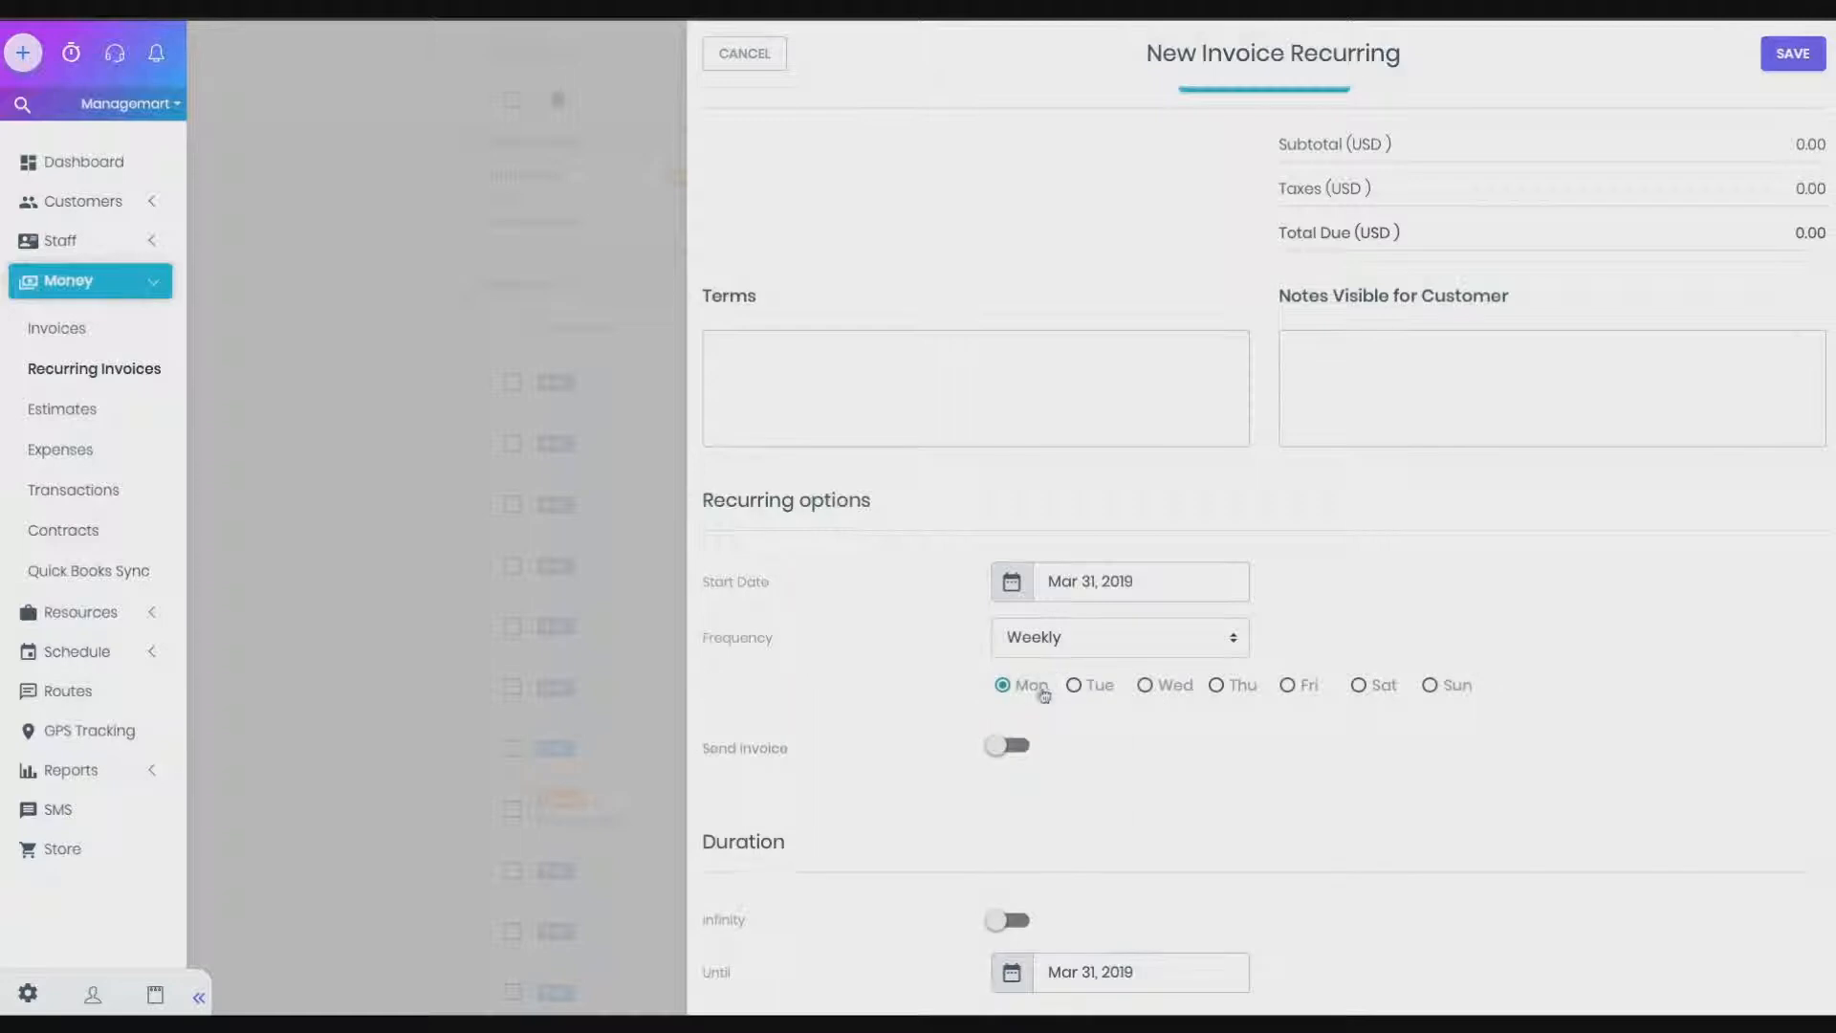
{"action": "left_click", "coordinate": [1222, 688]}
{"action": "left_click", "coordinate": [1089, 650]}
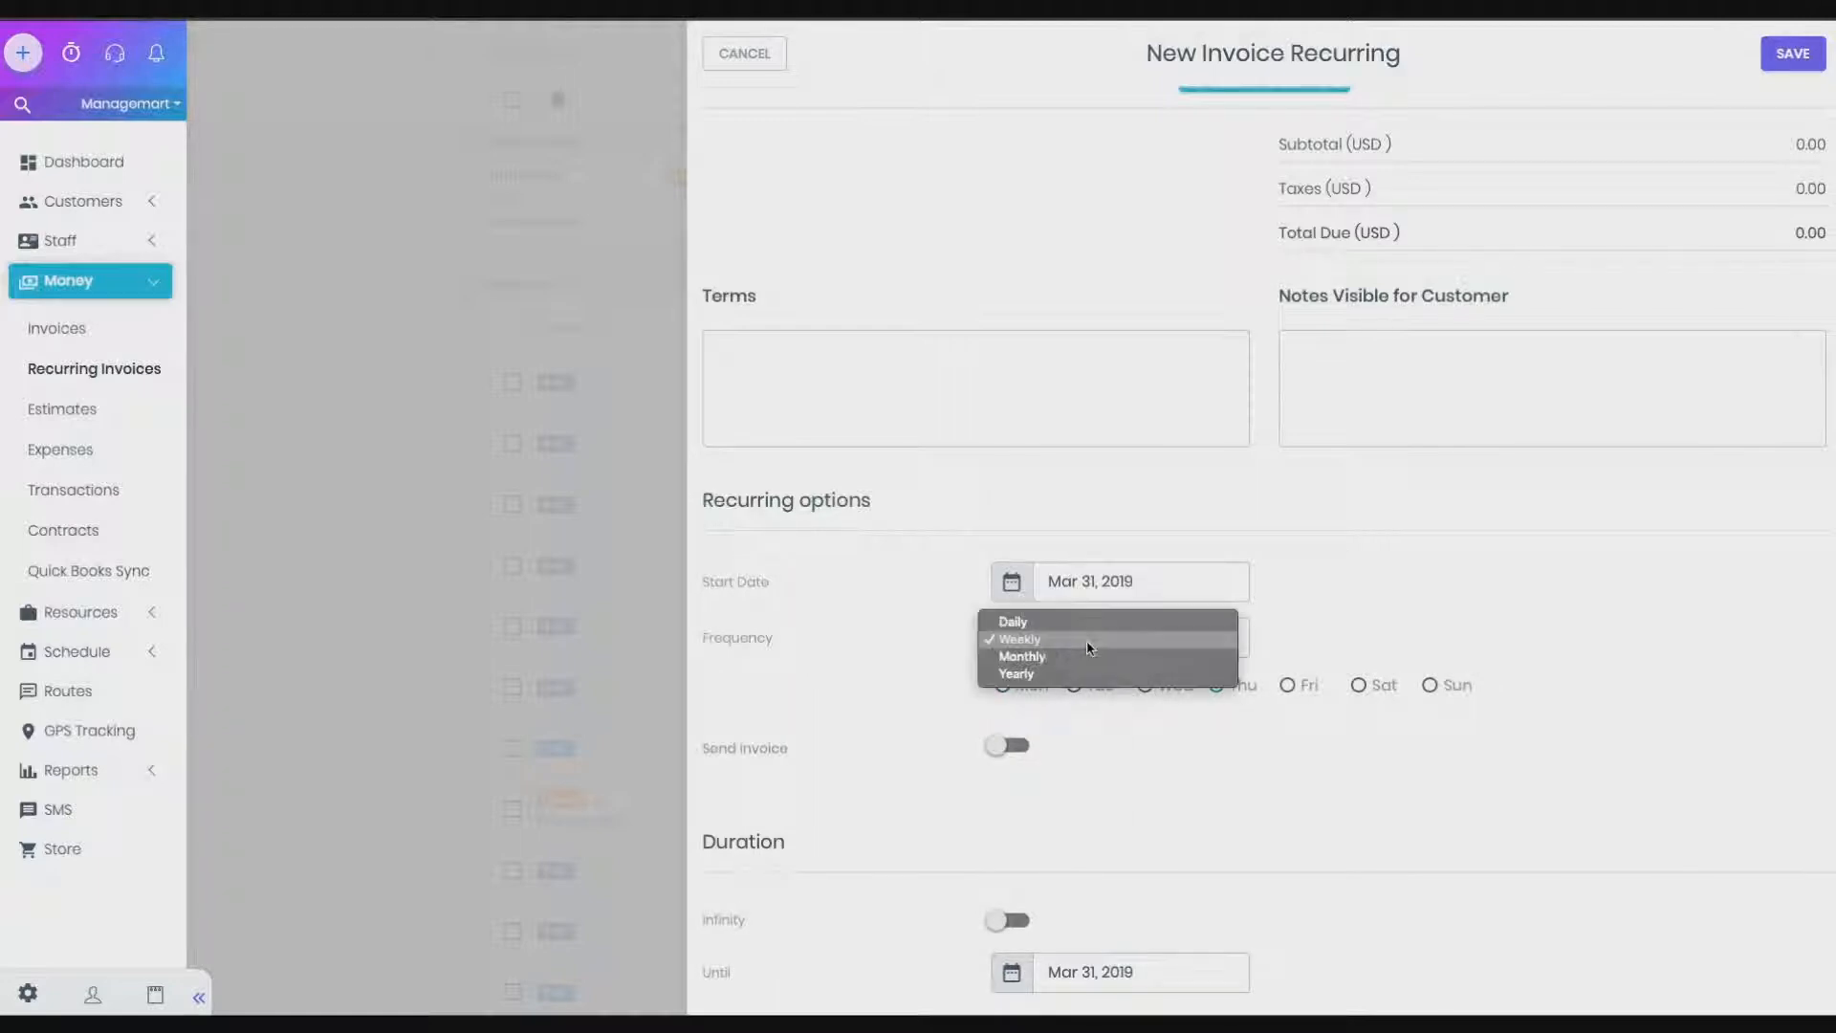
{"action": "left_click", "coordinate": [1063, 657]}
{"action": "left_click", "coordinate": [1059, 696]}
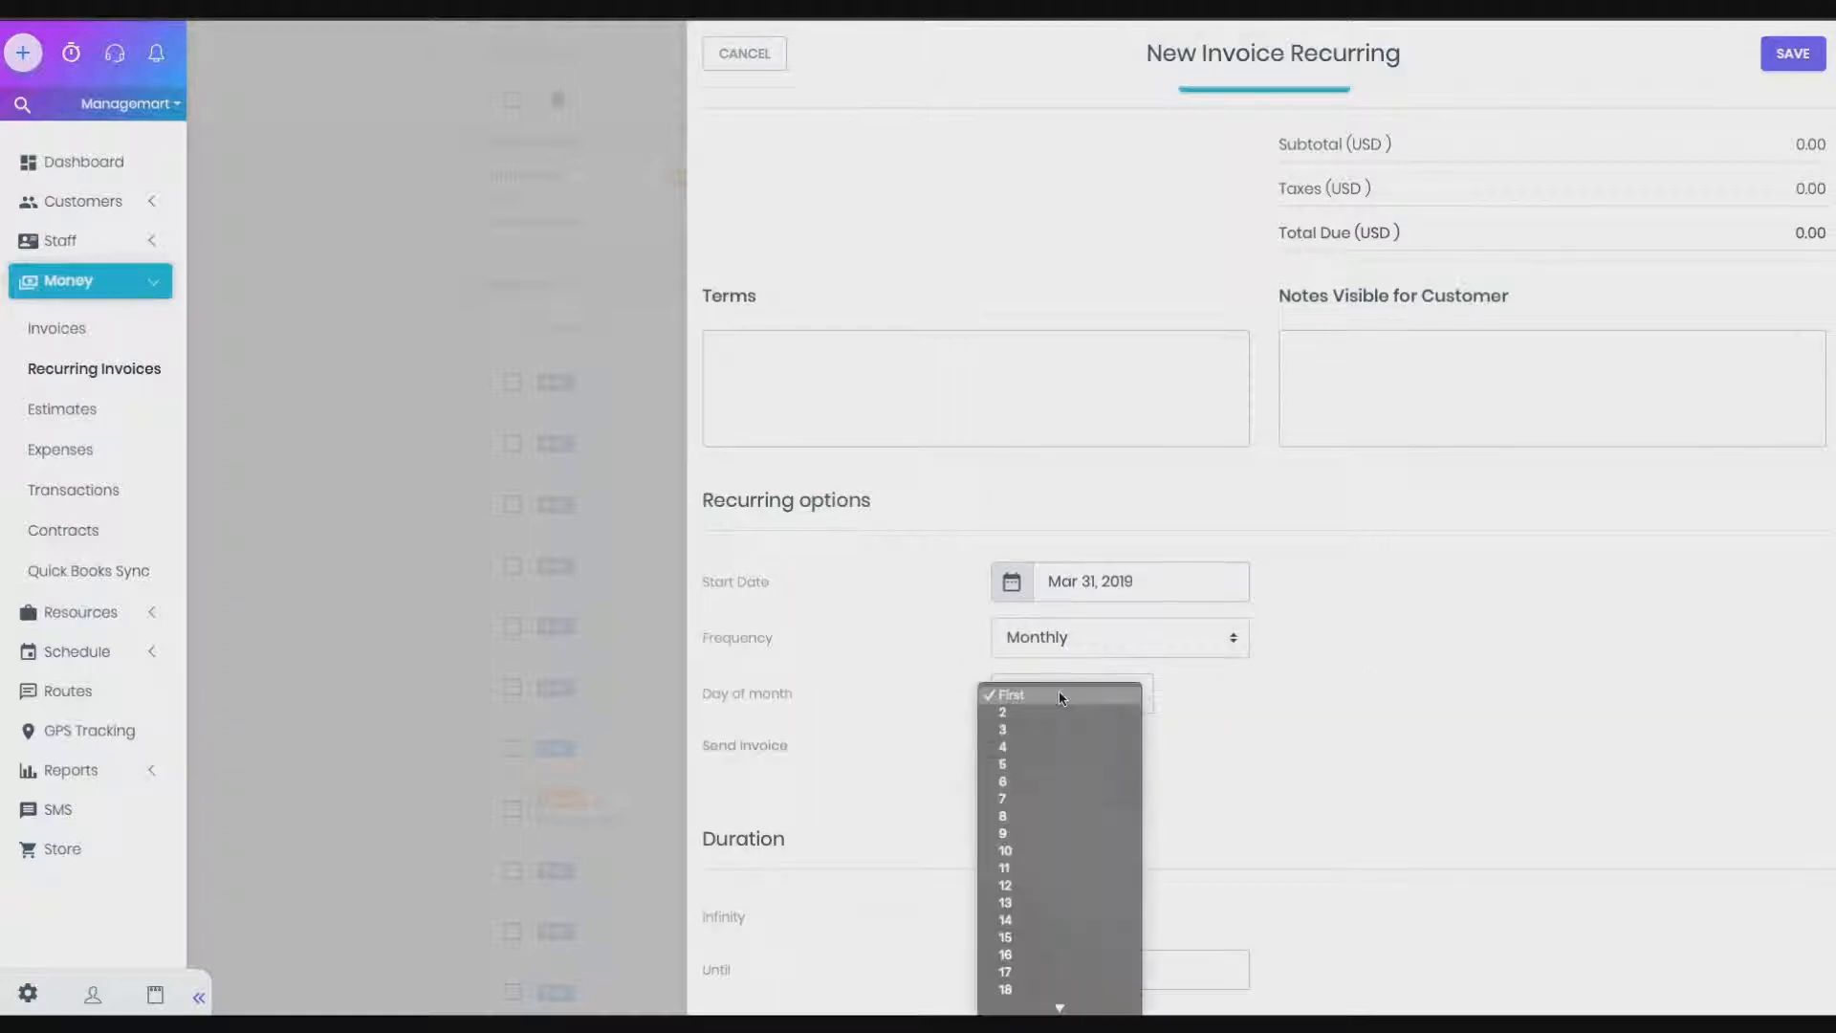
{"action": "left_click", "coordinate": [1024, 942]}
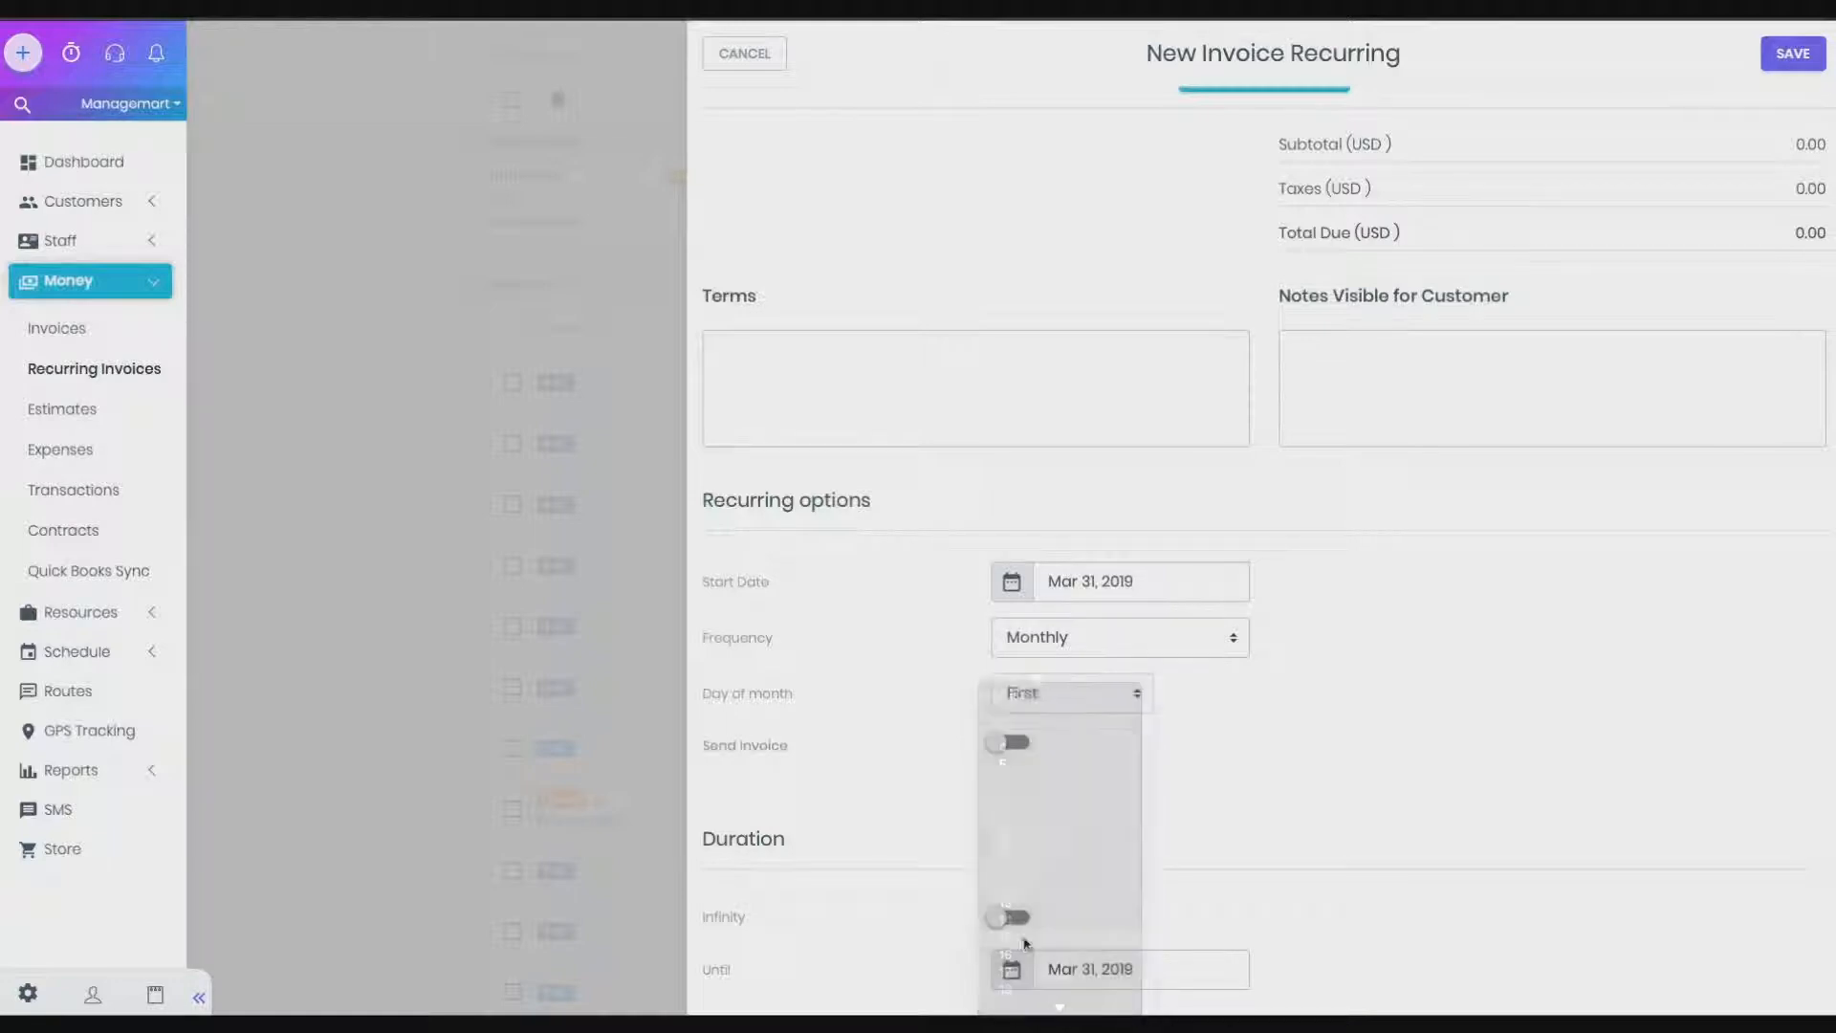
Switch the recurrence to Yearly with July as the billing month
{"action": "left_click", "coordinate": [1146, 638]}
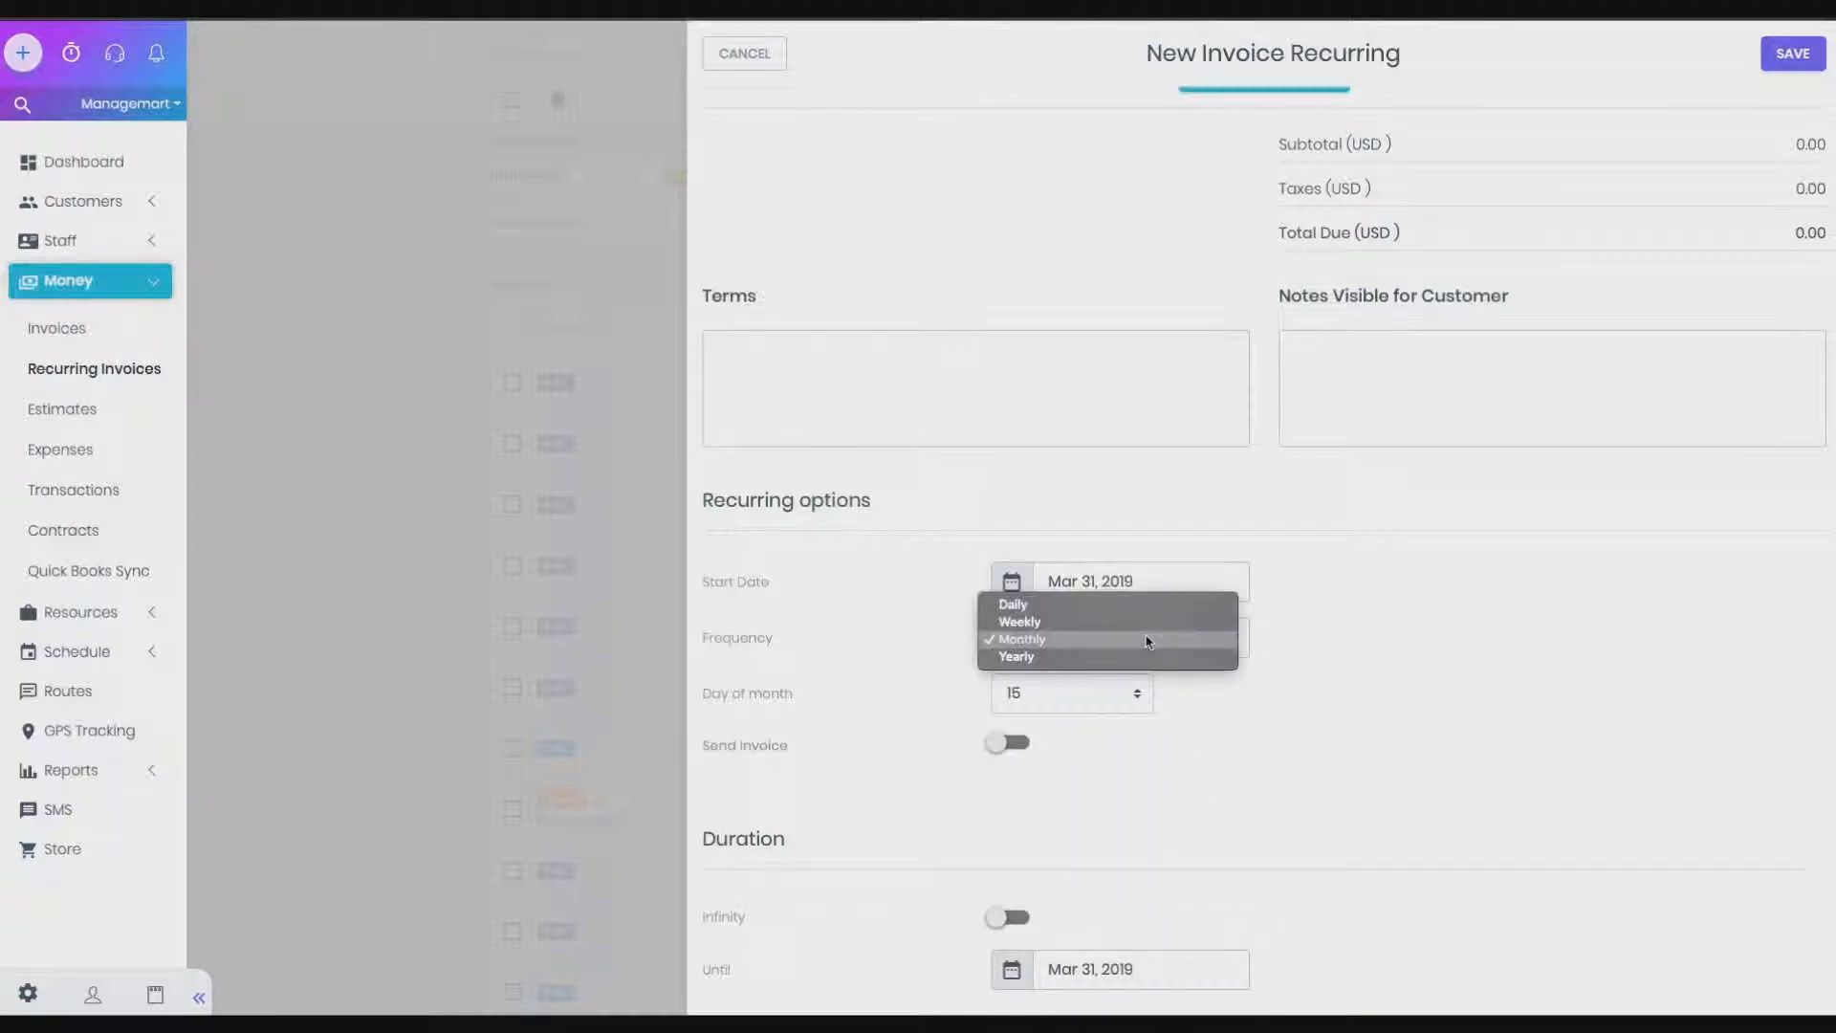
{"action": "left_click", "coordinate": [1109, 656]}
{"action": "left_click", "coordinate": [1076, 697]}
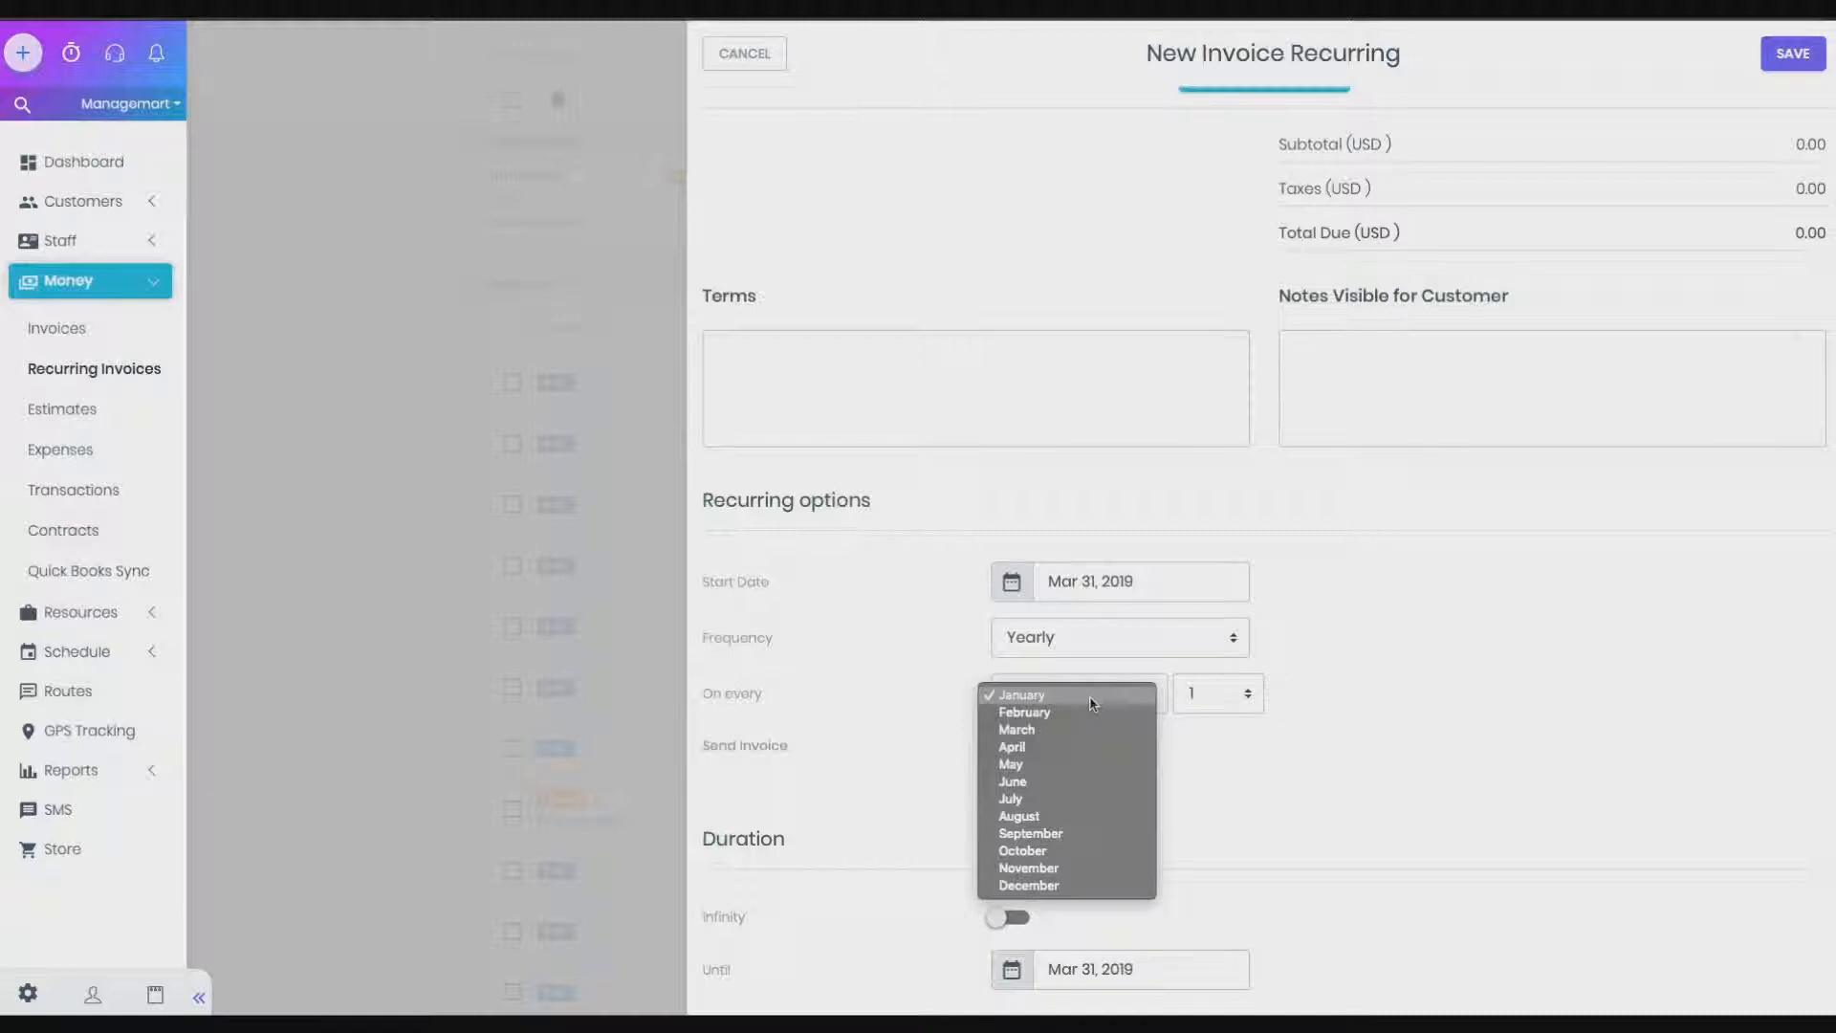
{"action": "left_click", "coordinate": [1047, 802]}
{"action": "left_click", "coordinate": [1213, 694]}
Bill on July 8 and turn on sending by Email, after trying Snail Mail and SMS
{"action": "left_click", "coordinate": [1183, 820]}
{"action": "left_click", "coordinate": [1008, 743]}
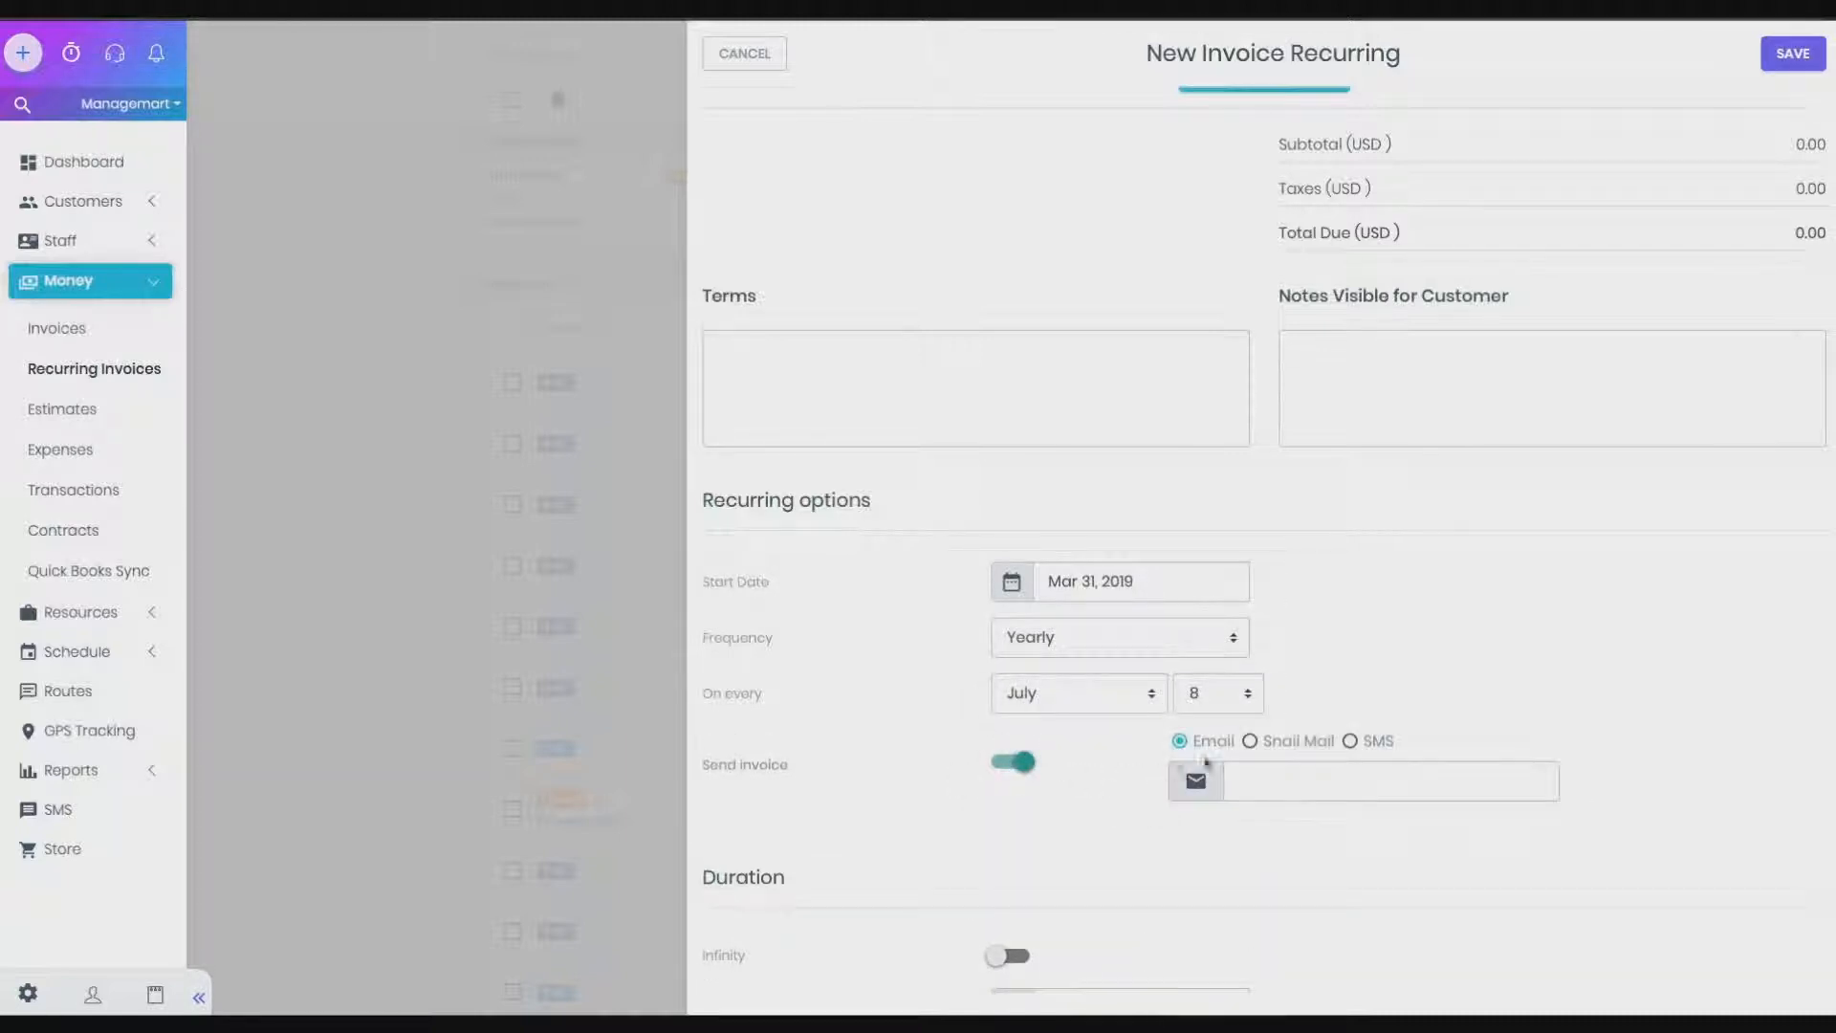
{"action": "left_click", "coordinate": [1250, 741]}
{"action": "left_click", "coordinate": [1350, 741]}
{"action": "left_click", "coordinate": [1193, 744]}
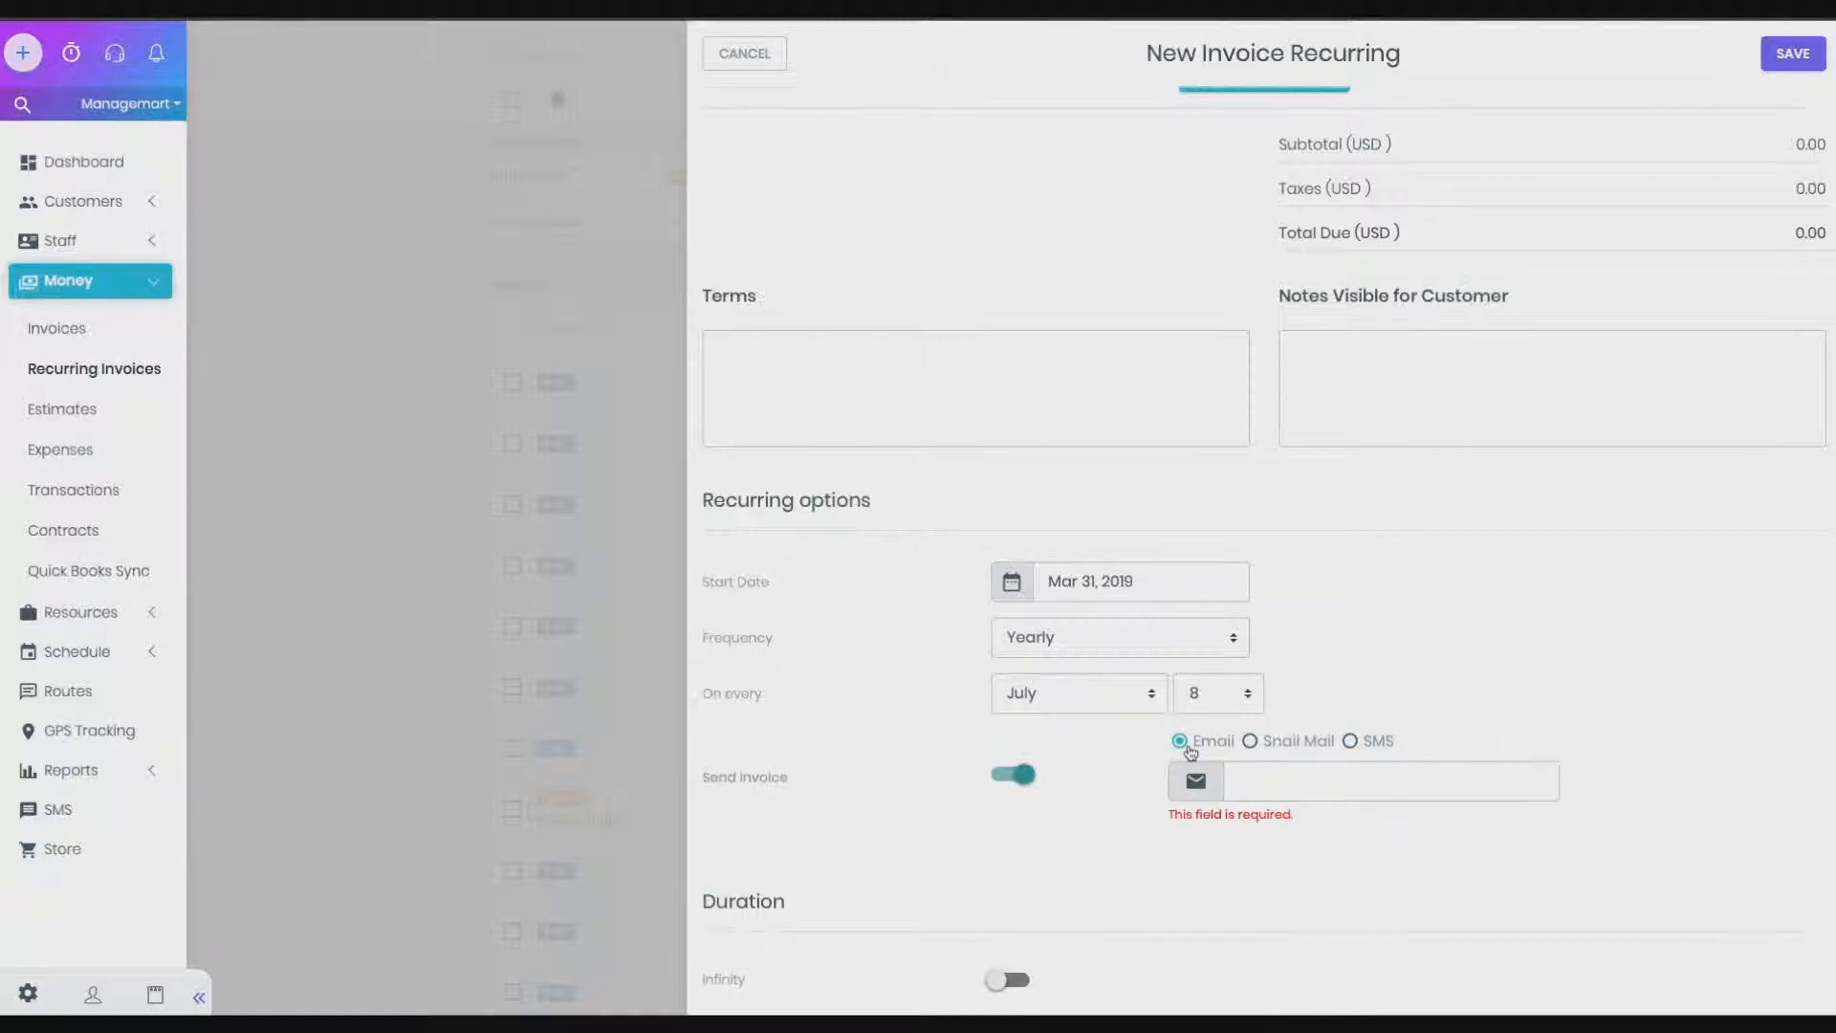
{"action": "left_click", "coordinate": [1291, 780]}
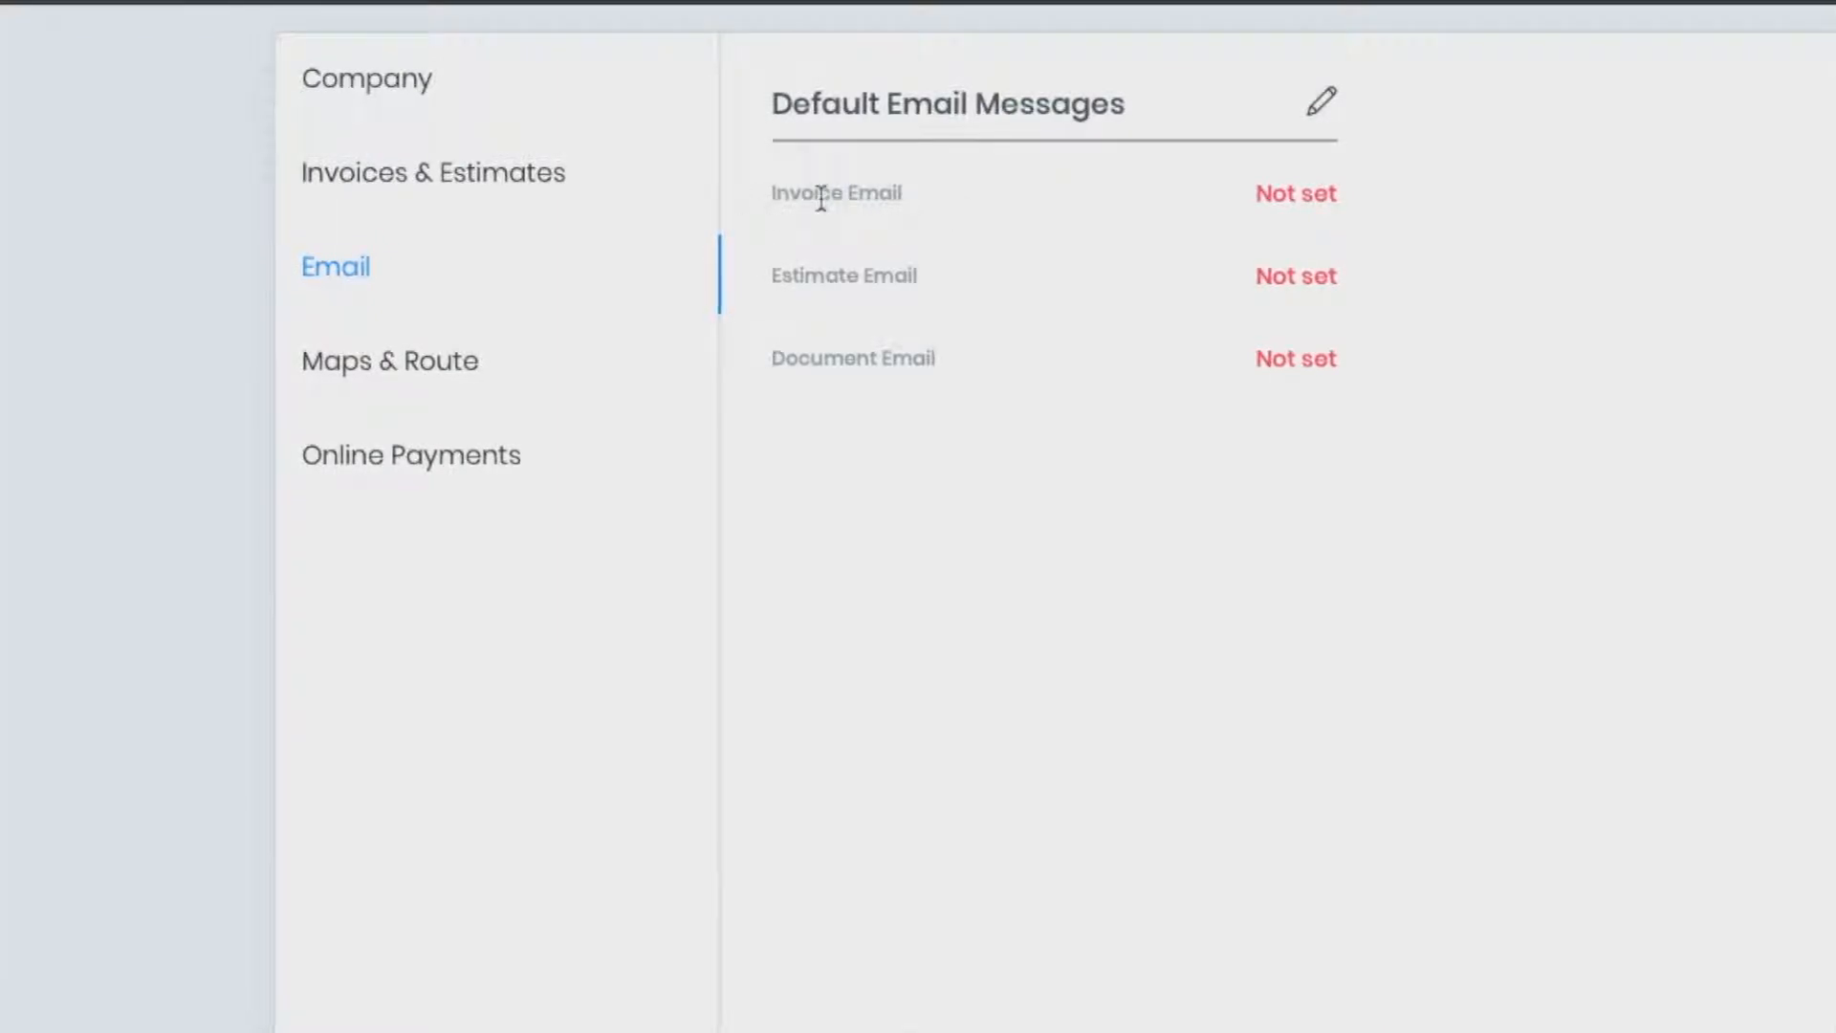
Highlight and then deselect text in the page header
{"action": "left_click_drag", "start_coordinate": [1176, 107], "coordinate": [832, 102]}
{"action": "left_click", "coordinate": [843, 108]}
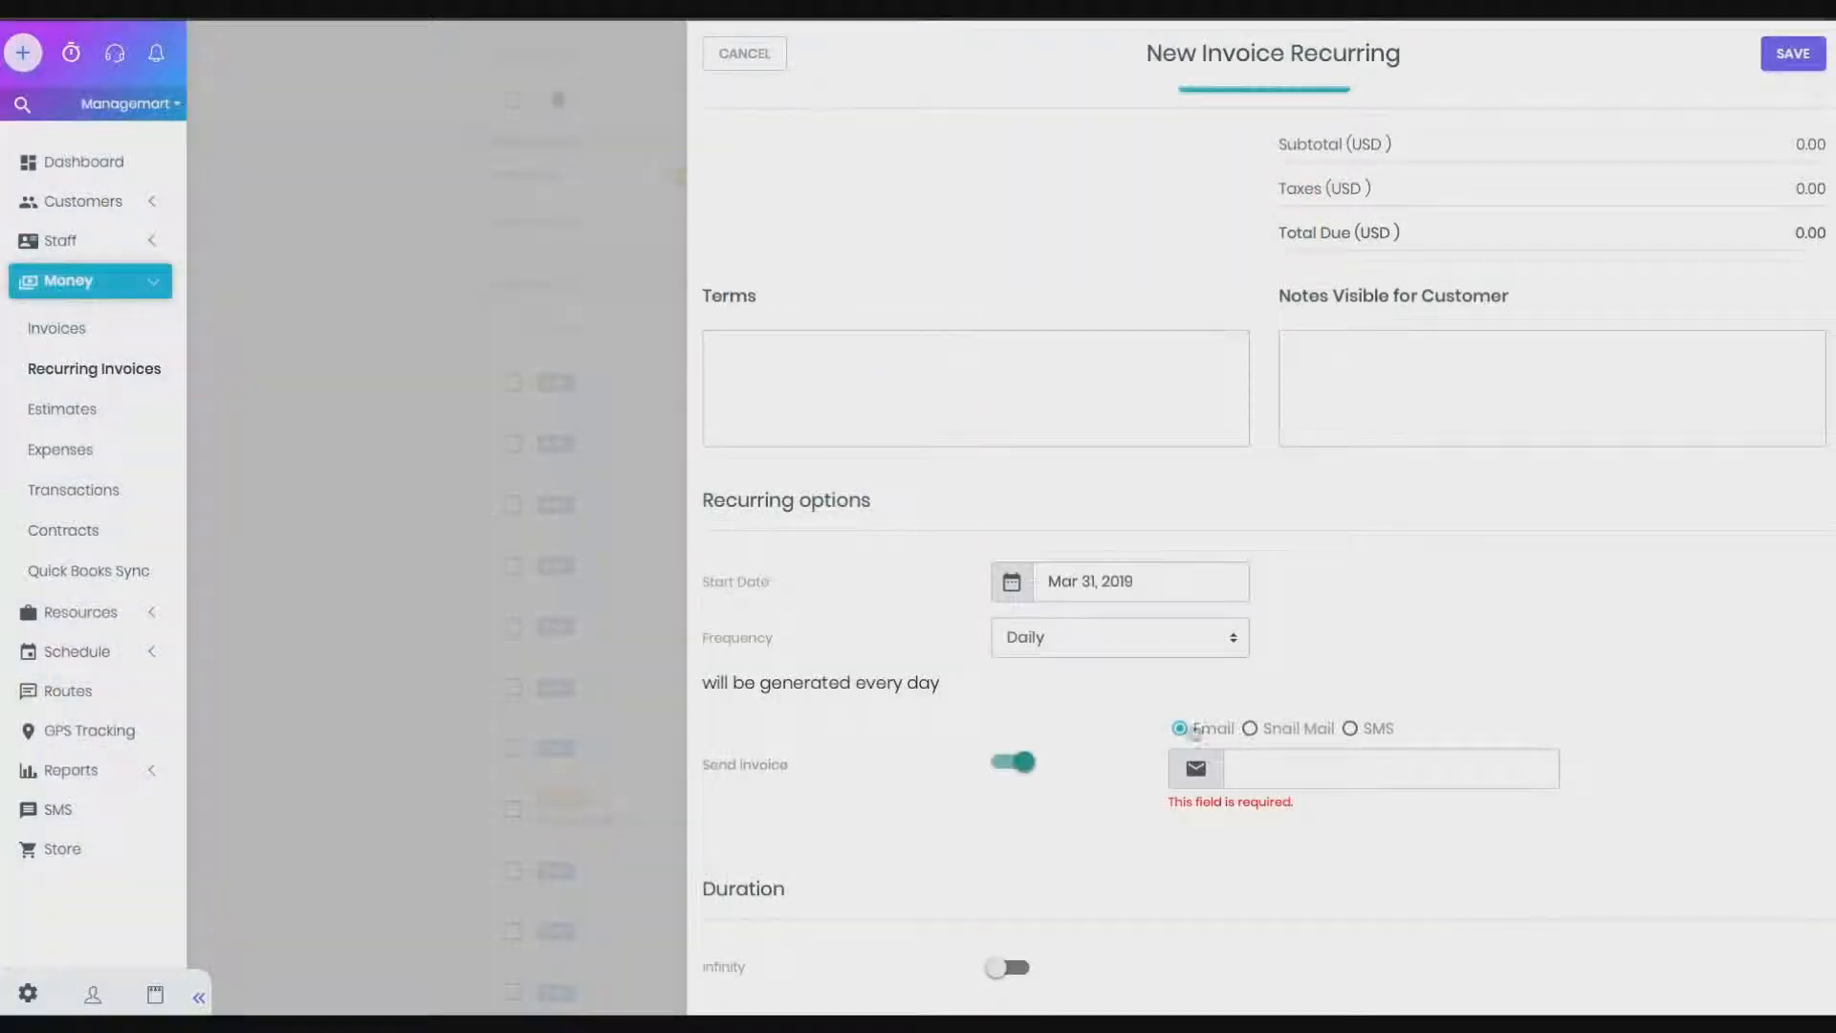
Switch invoice delivery to SMS and paste the customer's phone number into the phone field
{"action": "left_click", "coordinate": [1251, 729]}
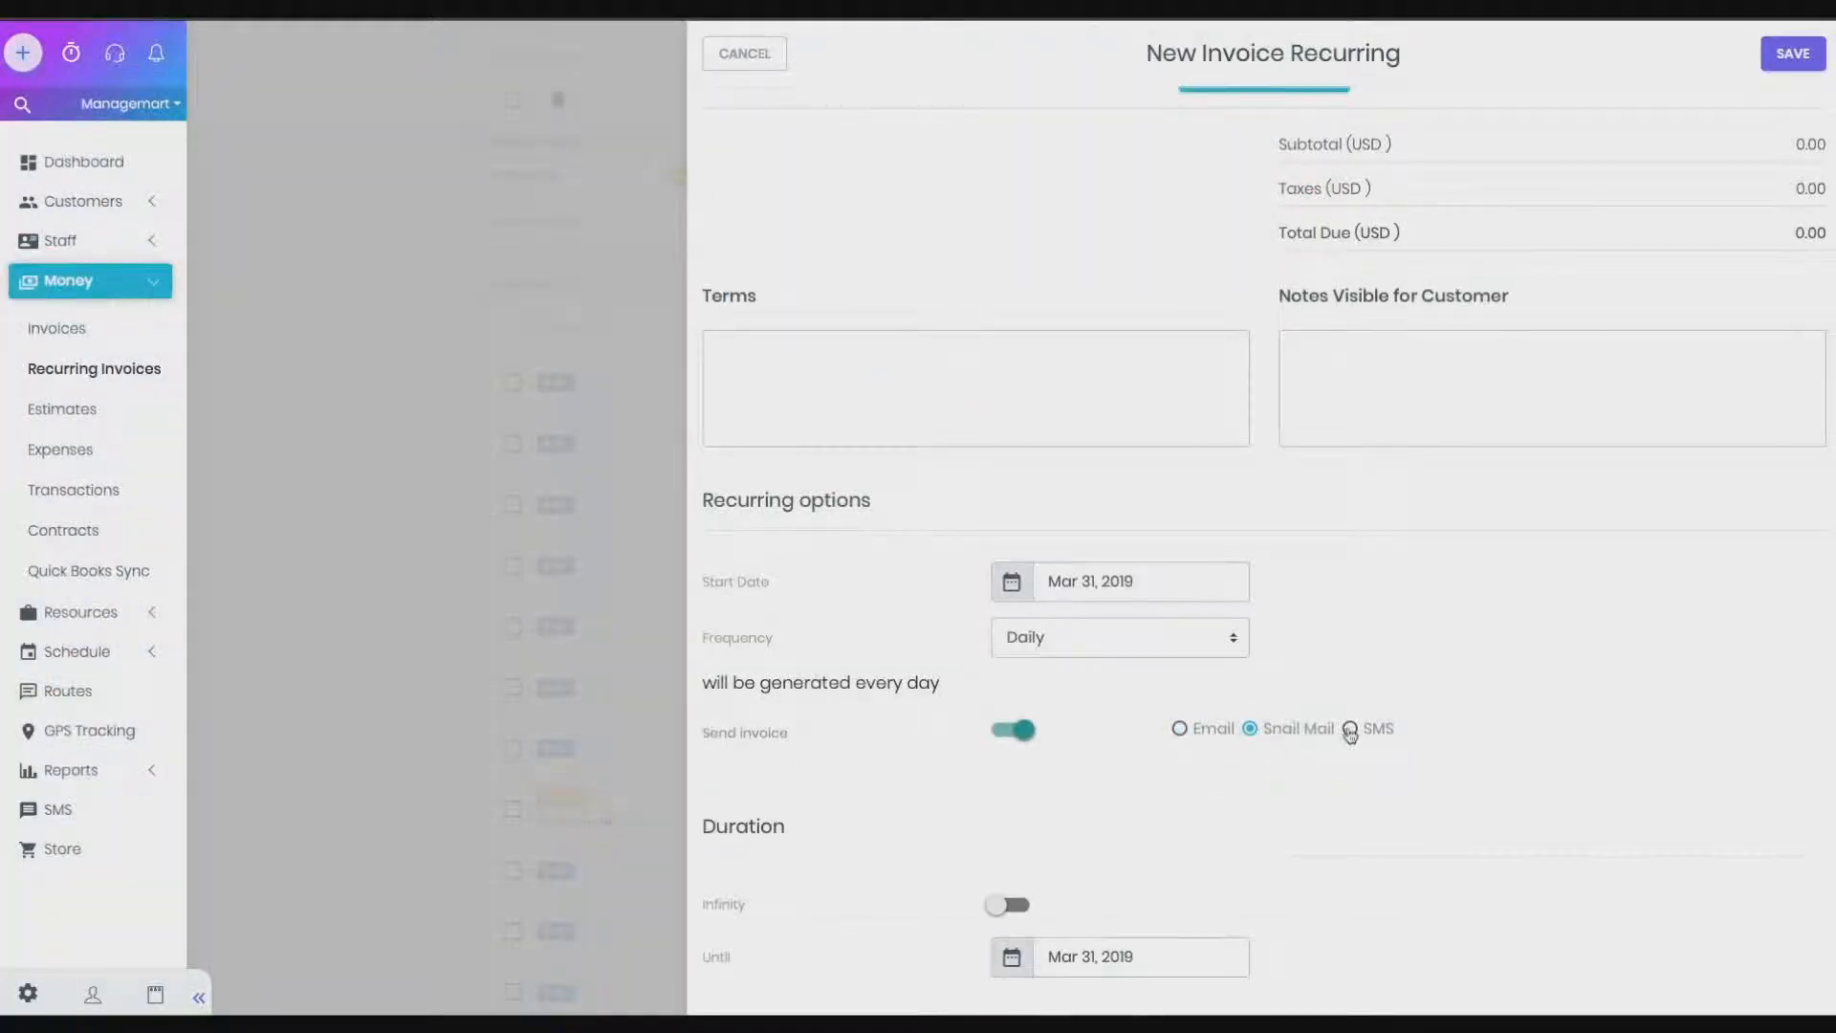
{"action": "left_click", "coordinate": [1349, 731]}
{"action": "left_click", "coordinate": [1271, 767]}
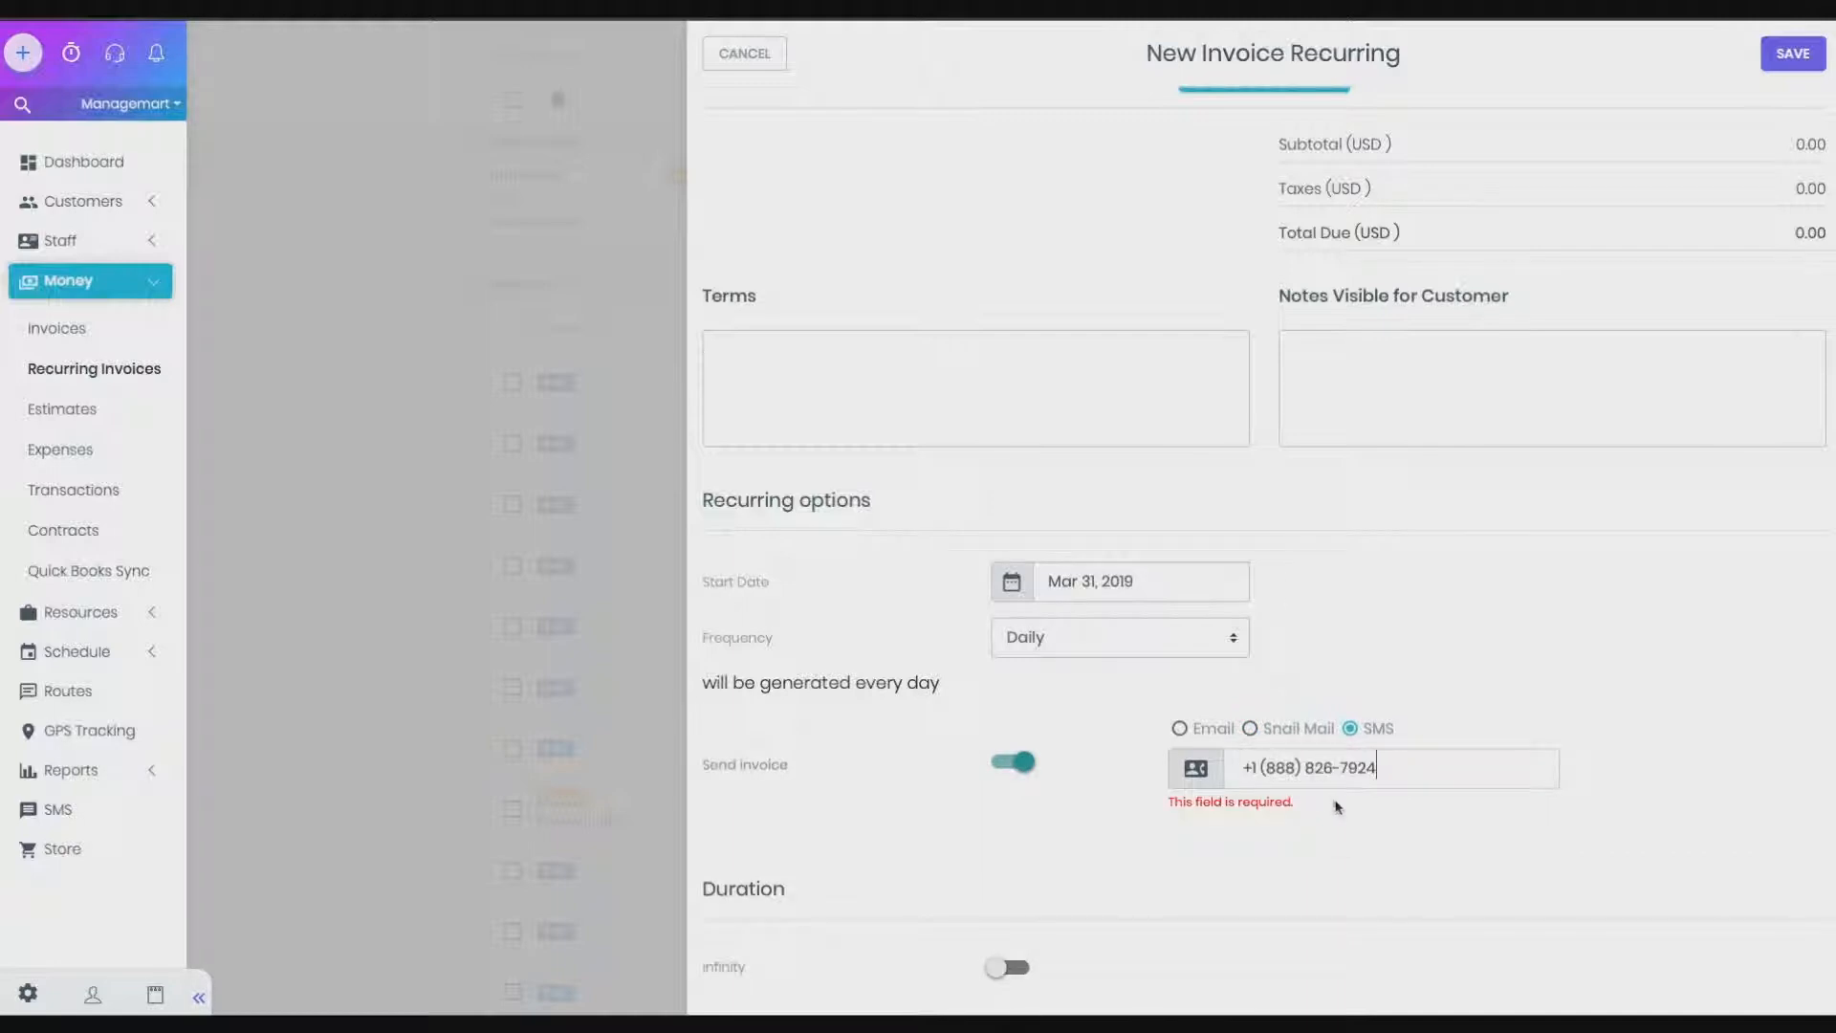
{"action": "left_click_drag", "start_coordinate": [1399, 771], "coordinate": [1269, 773]}
{"action": "left_click", "coordinate": [1285, 824]}
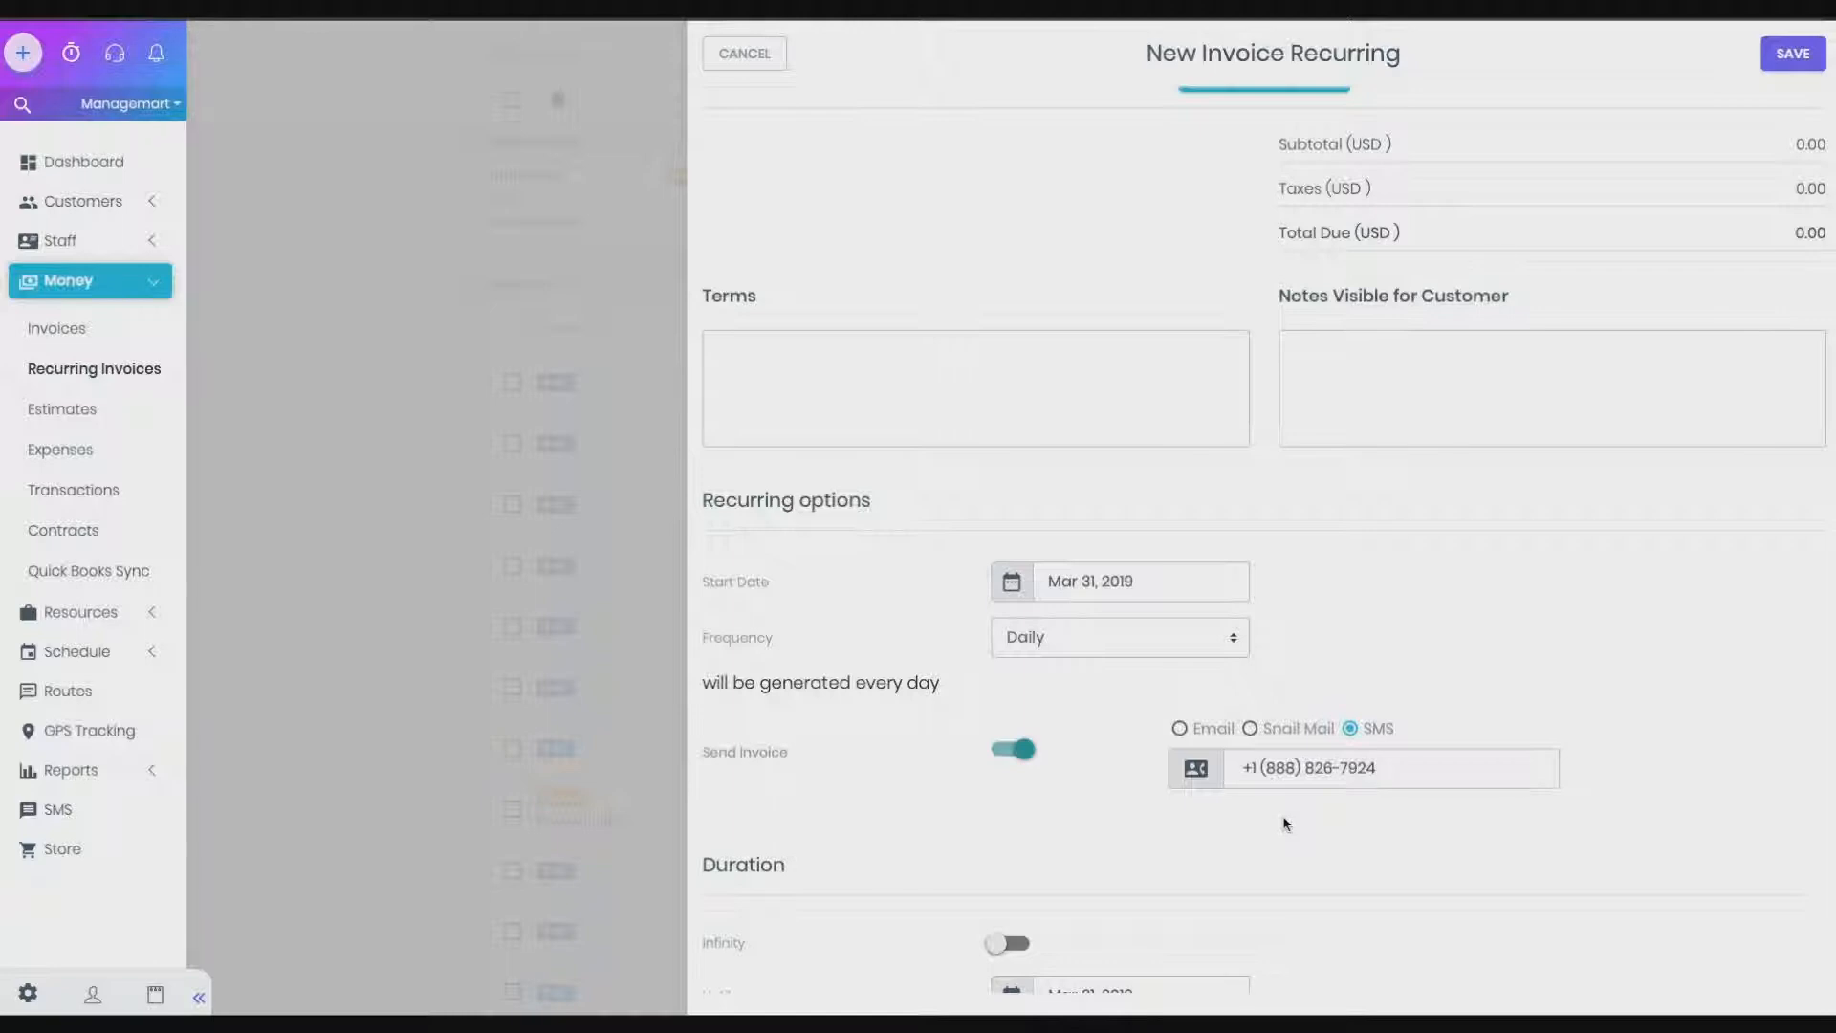
{"action": "scroll", "coordinate": [1284, 822], "scroll_direction": "down", "scroll_amount": 1}
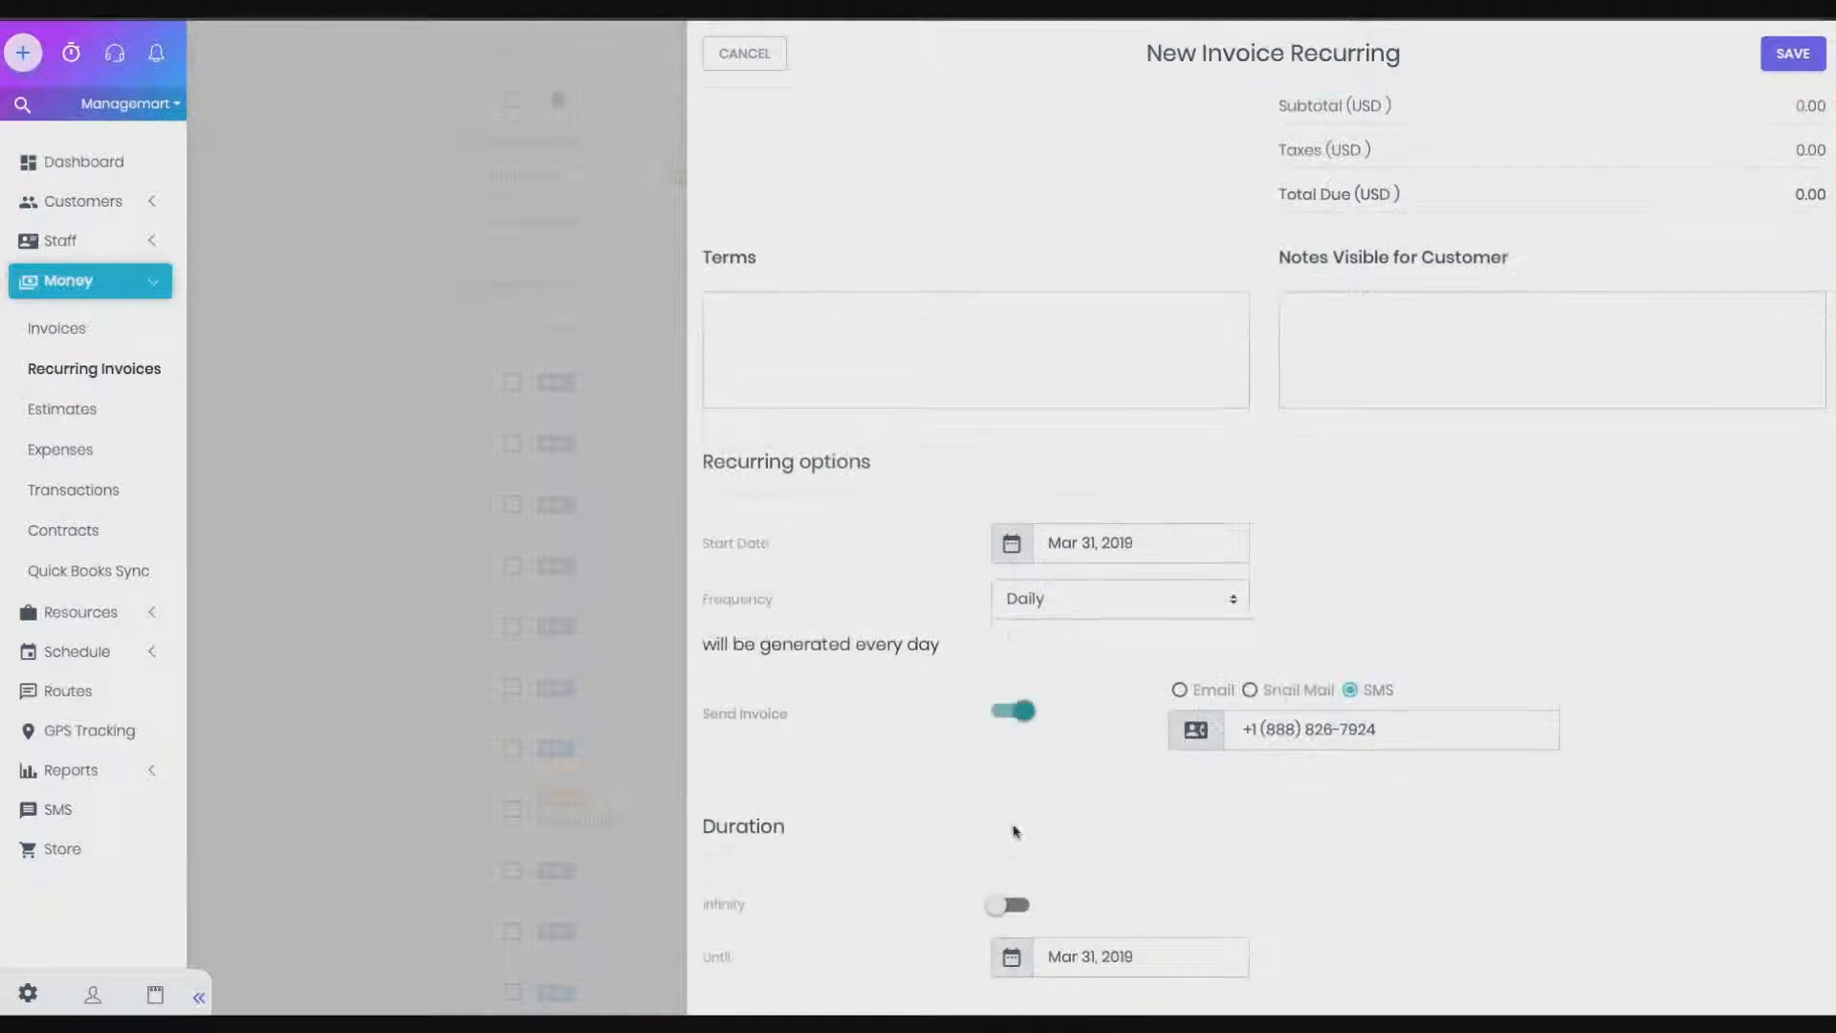
Leave Infinity off and set the Until end date to April 10, 2019
{"action": "left_click", "coordinate": [1006, 901]}
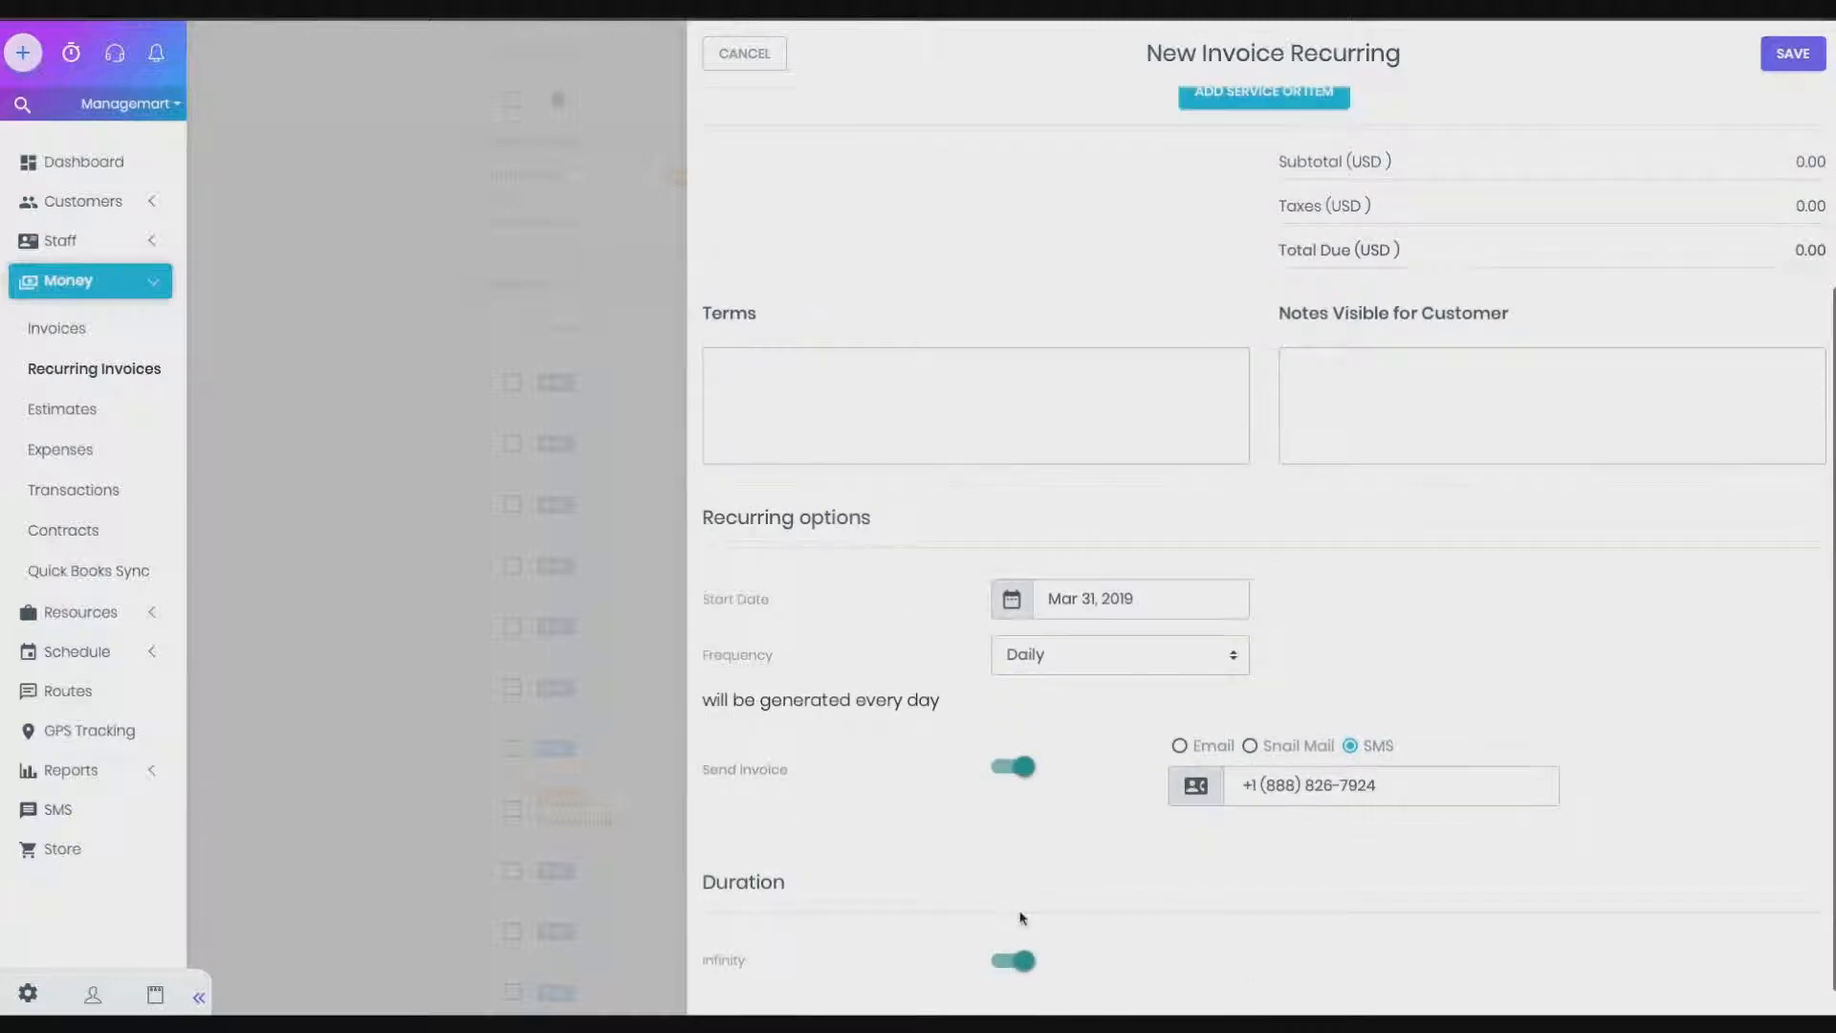
{"action": "left_click", "coordinate": [1006, 964]}
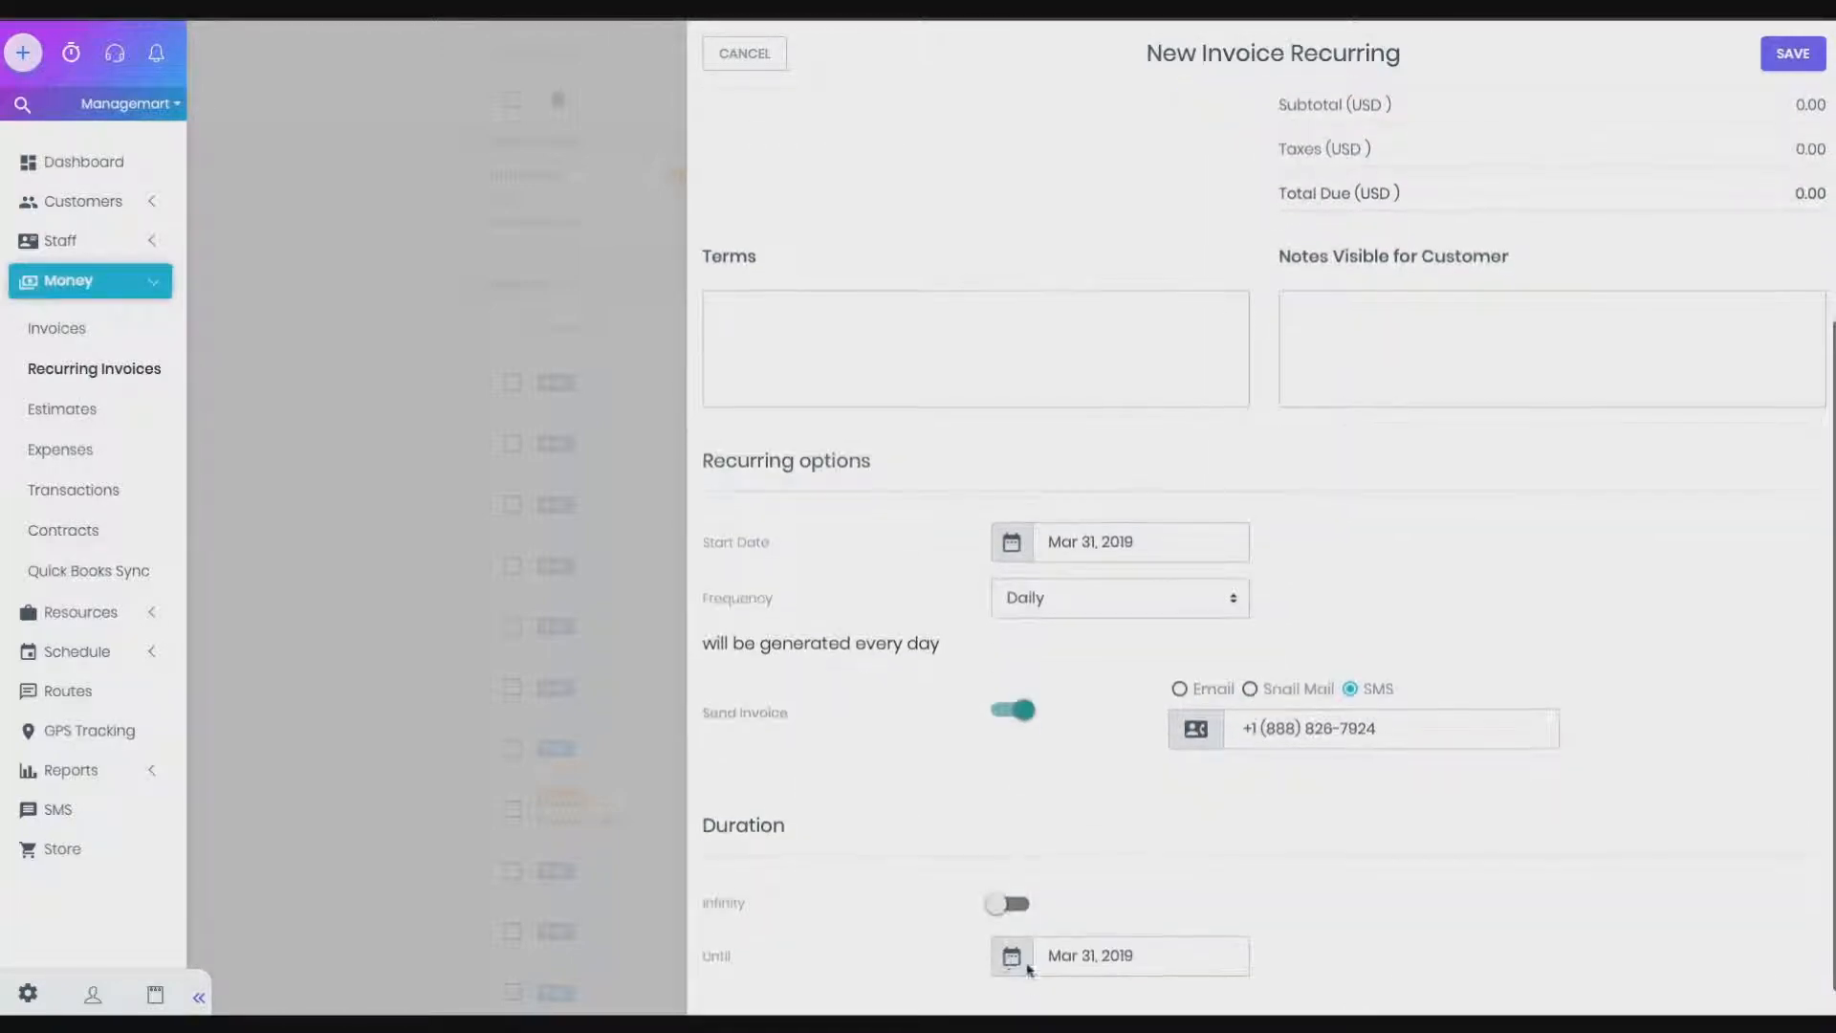
{"action": "left_click", "coordinate": [1156, 961]}
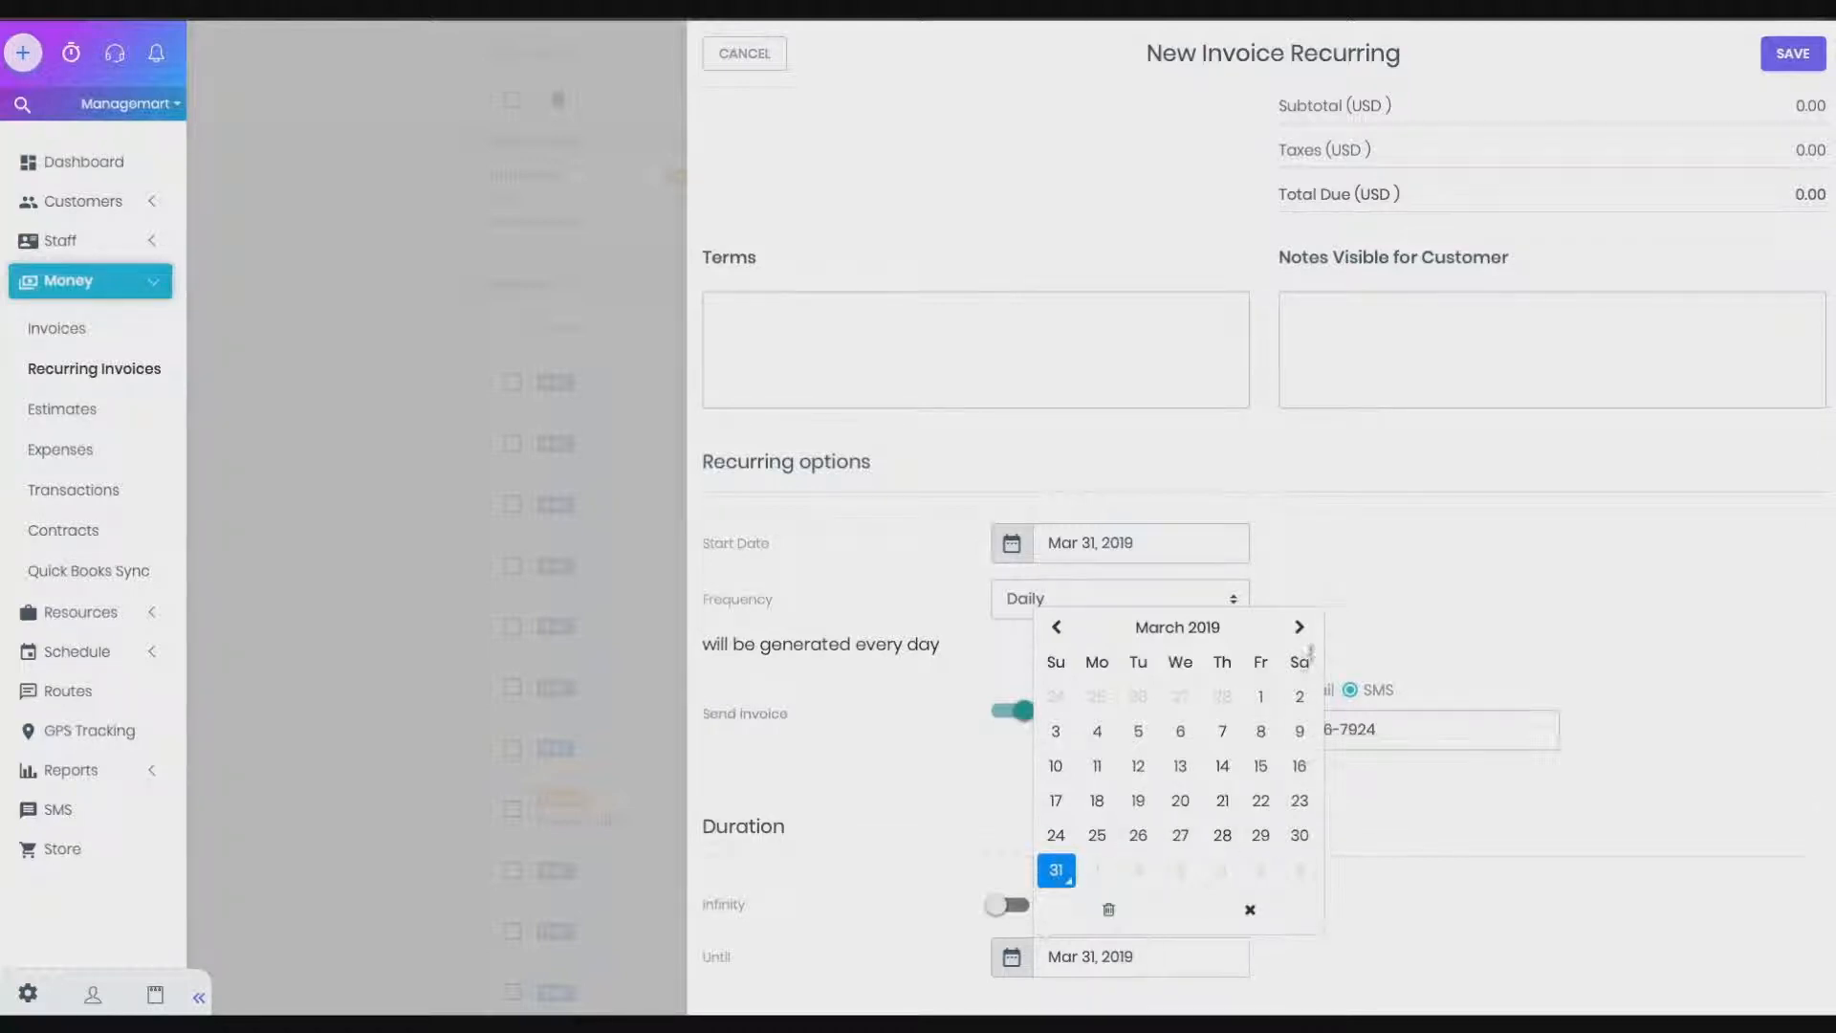
{"action": "left_click", "coordinate": [1302, 631]}
{"action": "left_click", "coordinate": [1178, 733]}
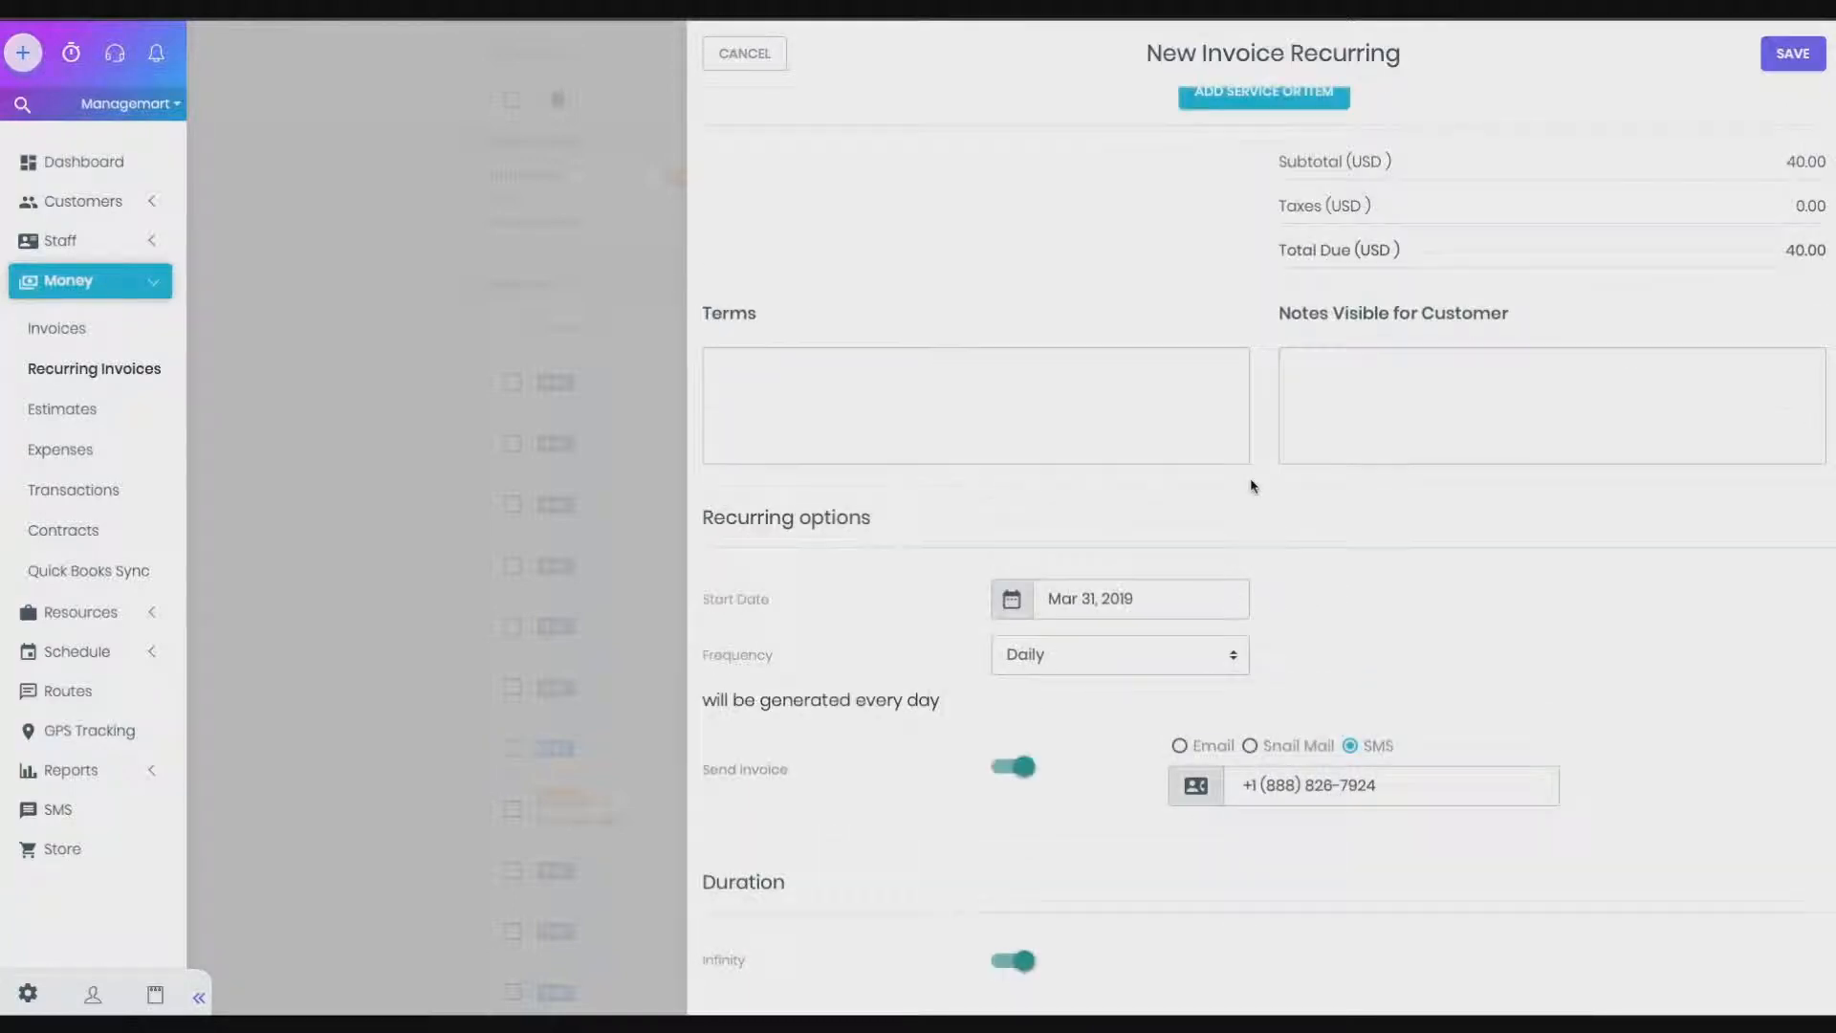
Save the daily recurring invoice, then start a new invoice from the Invoices page
{"action": "left_click", "coordinate": [1778, 63]}
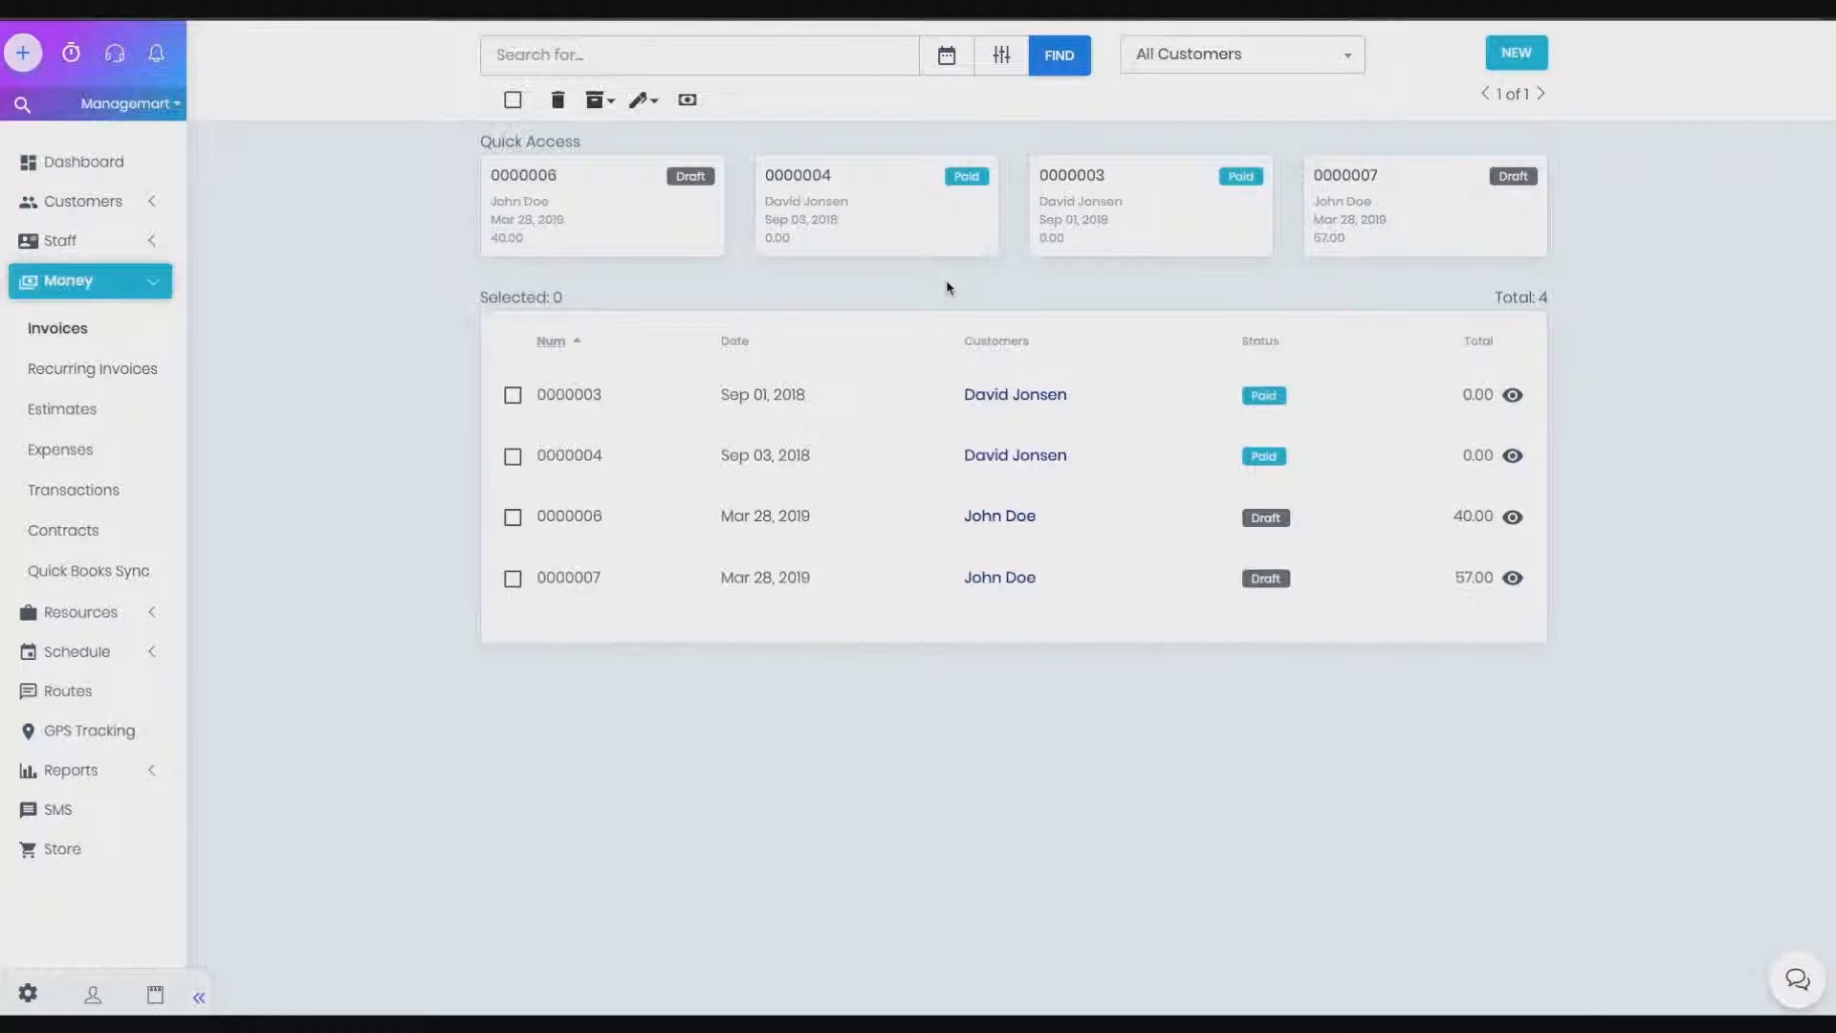
{"action": "left_click", "coordinate": [1519, 54]}
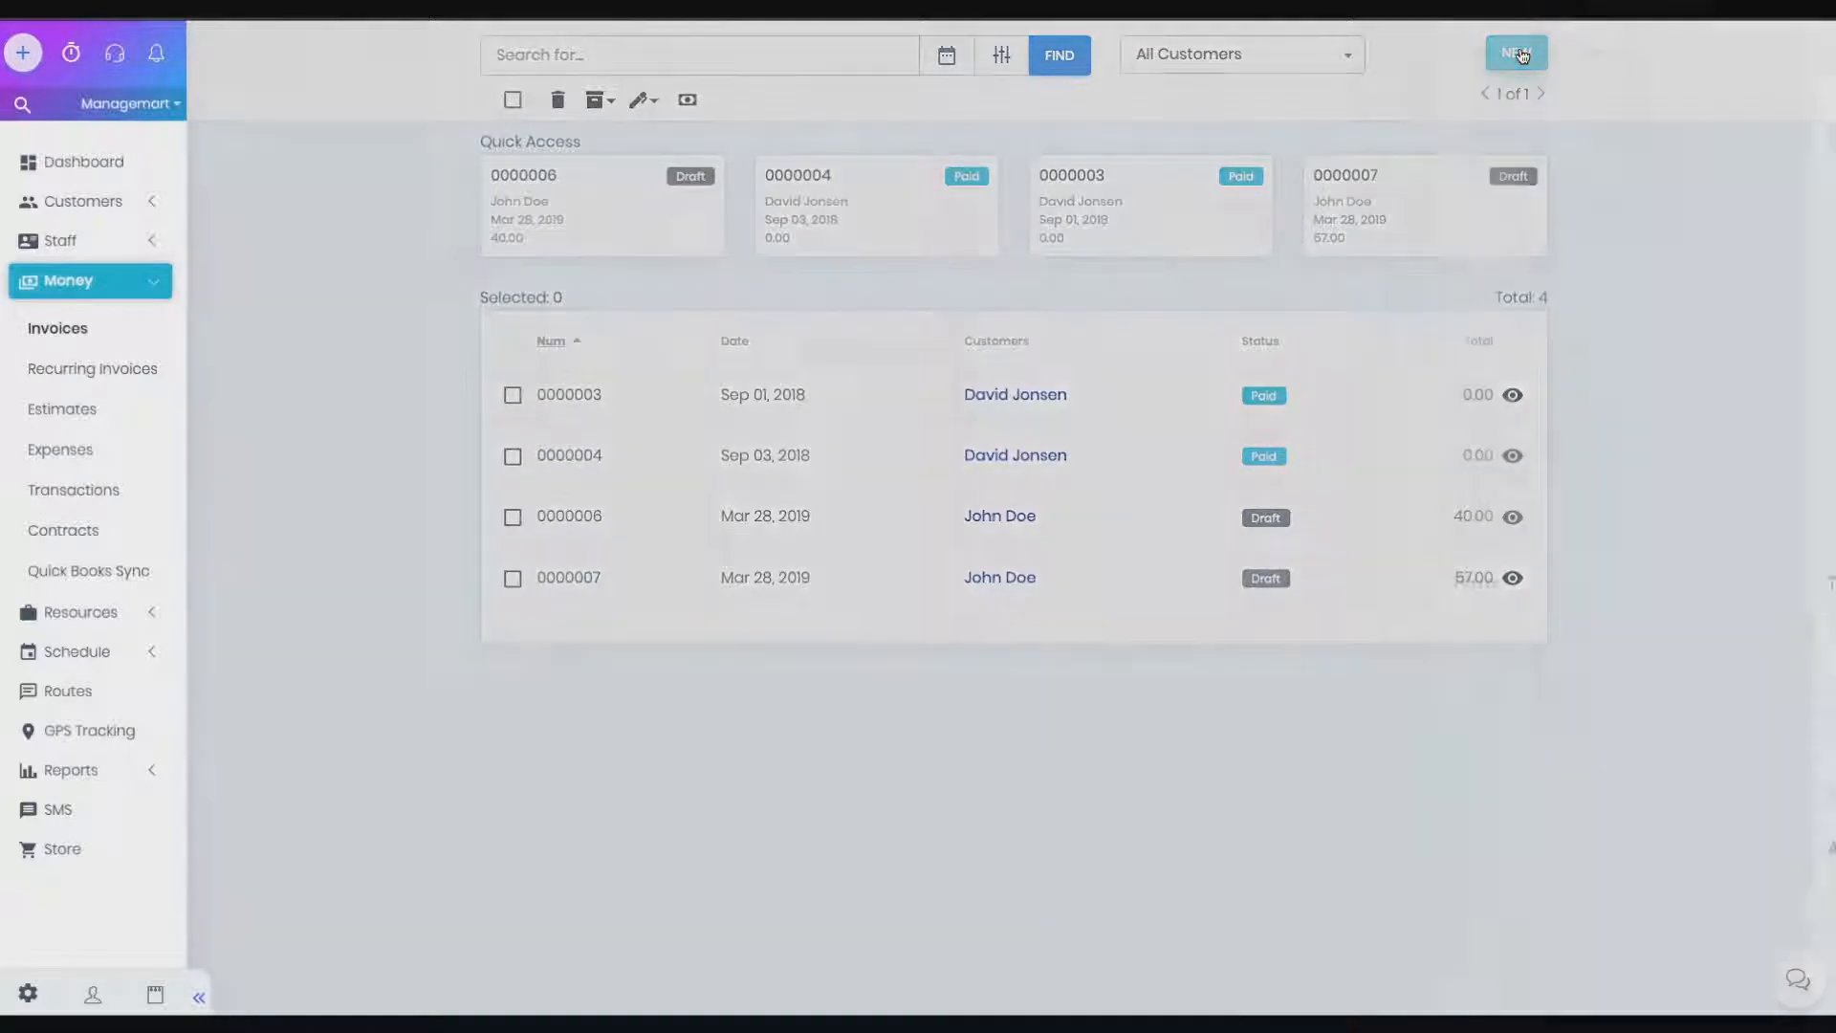
Select the customer for the new invoice
{"action": "left_click", "coordinate": [1129, 132]}
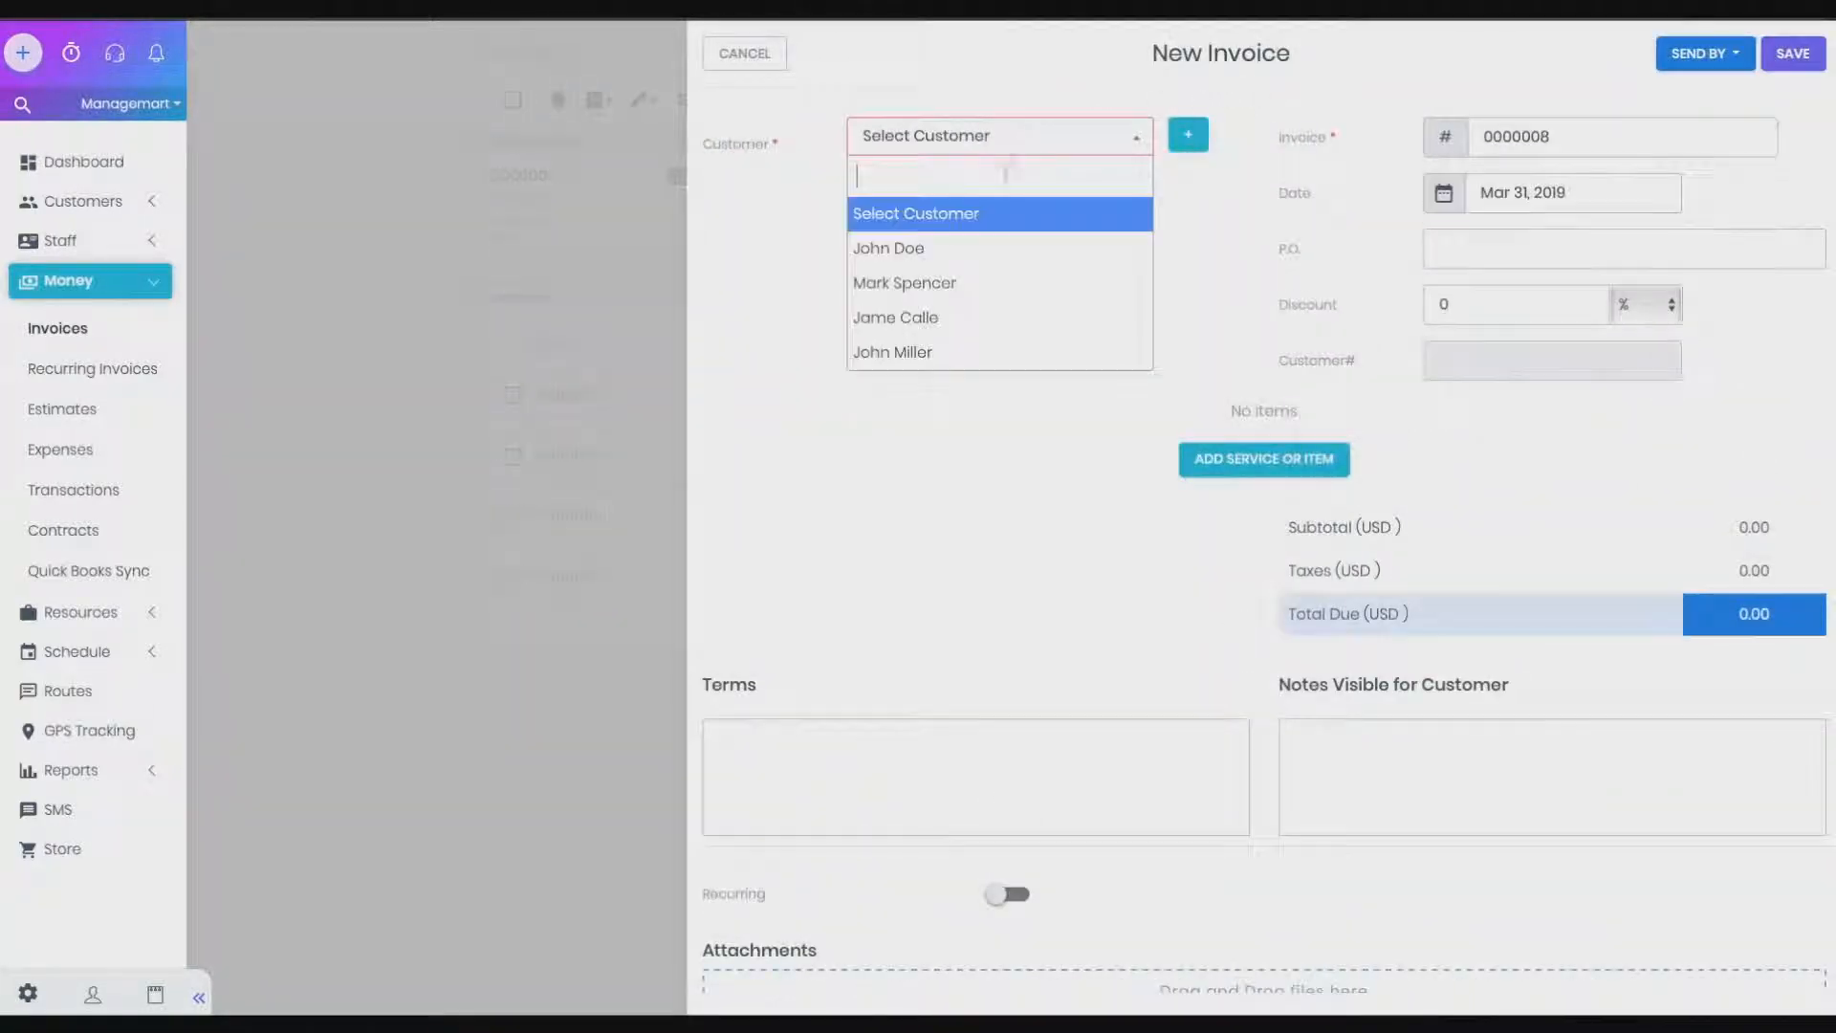
{"action": "left_click", "coordinate": [960, 256]}
{"action": "scroll", "coordinate": [922, 648], "scroll_direction": "down", "scroll_amount": 1}
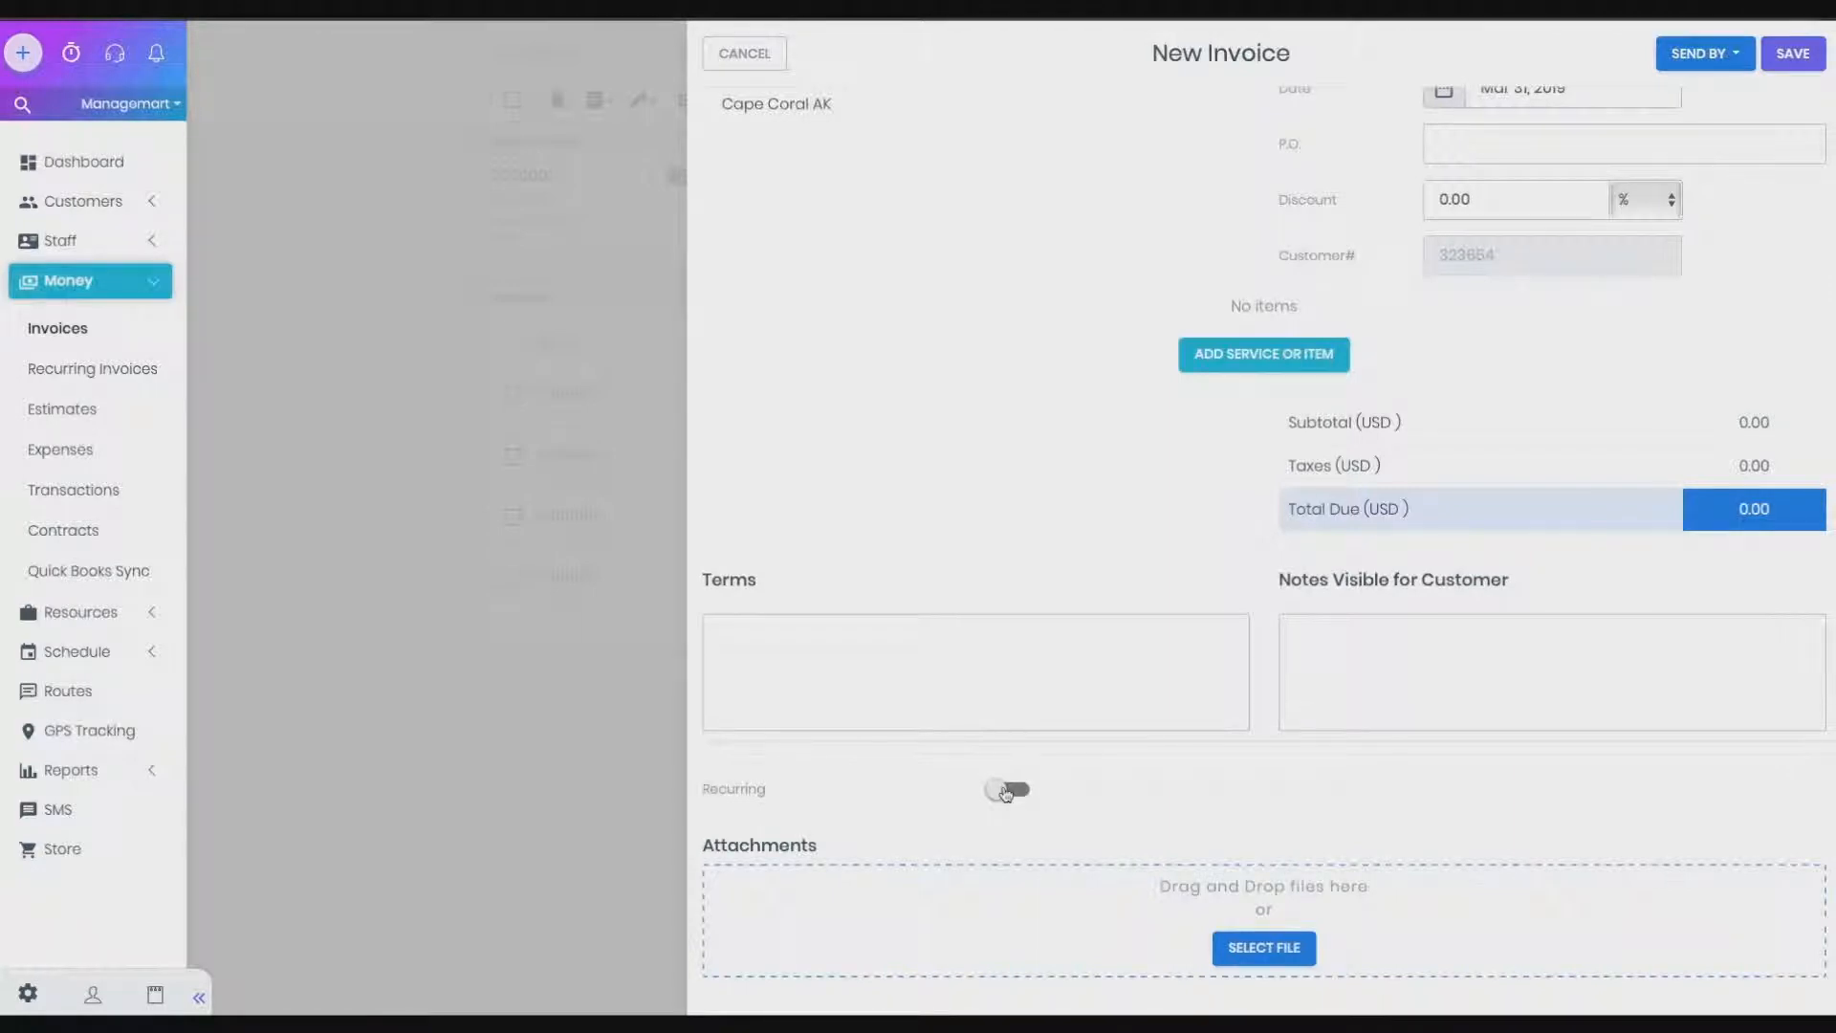
Make the invoice recurring, repeating monthly on day 13
{"action": "left_click", "coordinate": [1005, 791]}
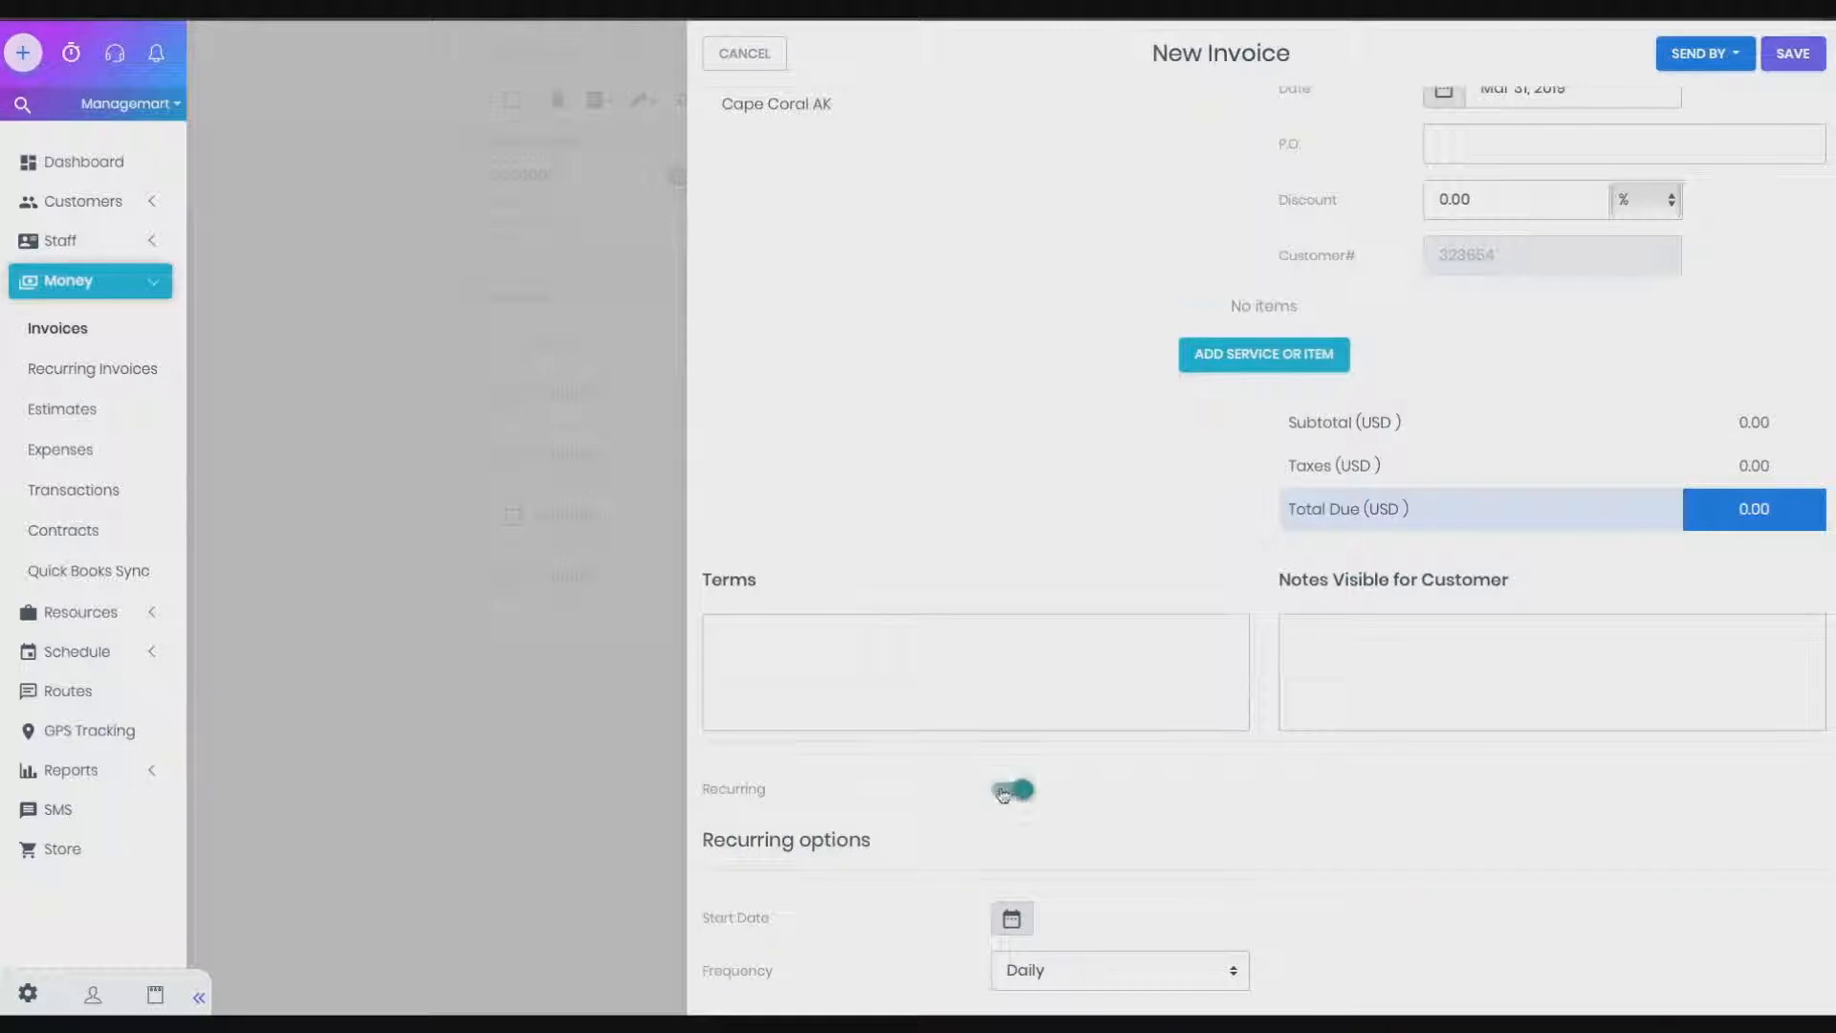
{"action": "scroll", "coordinate": [978, 640], "scroll_direction": "down", "scroll_amount": 5}
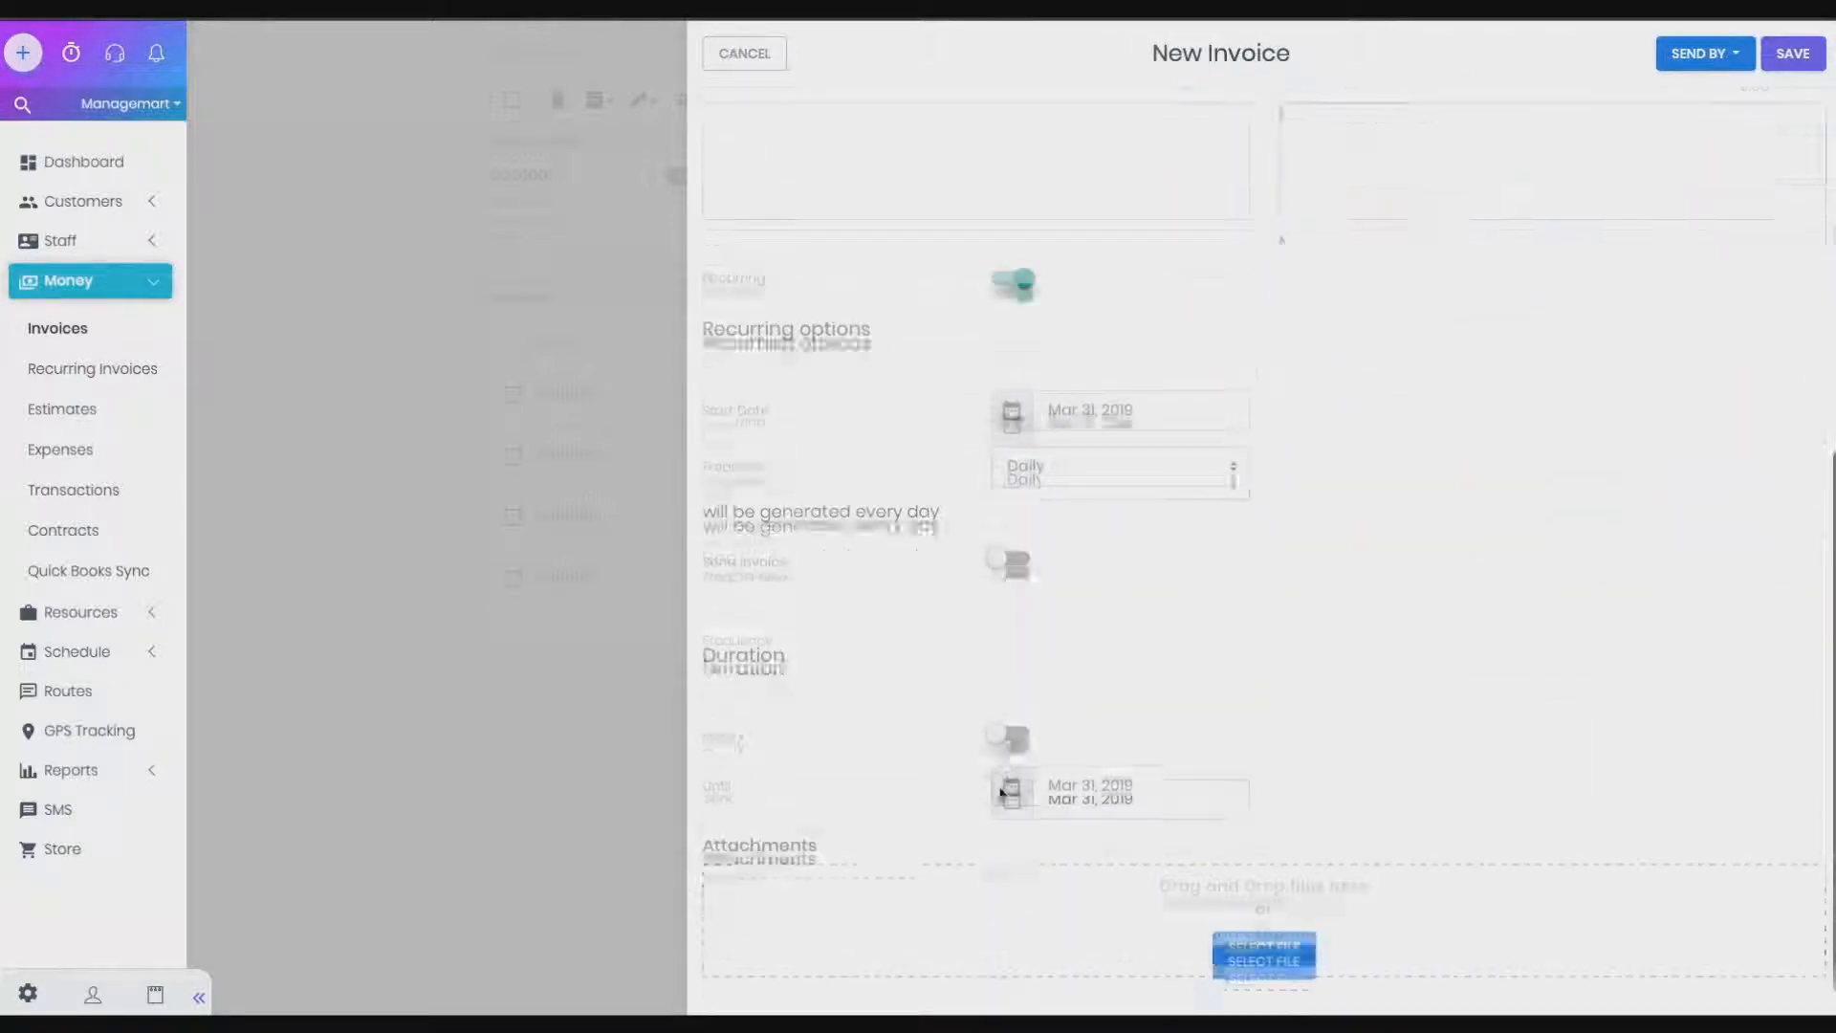
{"action": "left_click", "coordinate": [1024, 475]}
{"action": "left_click", "coordinate": [1049, 519]}
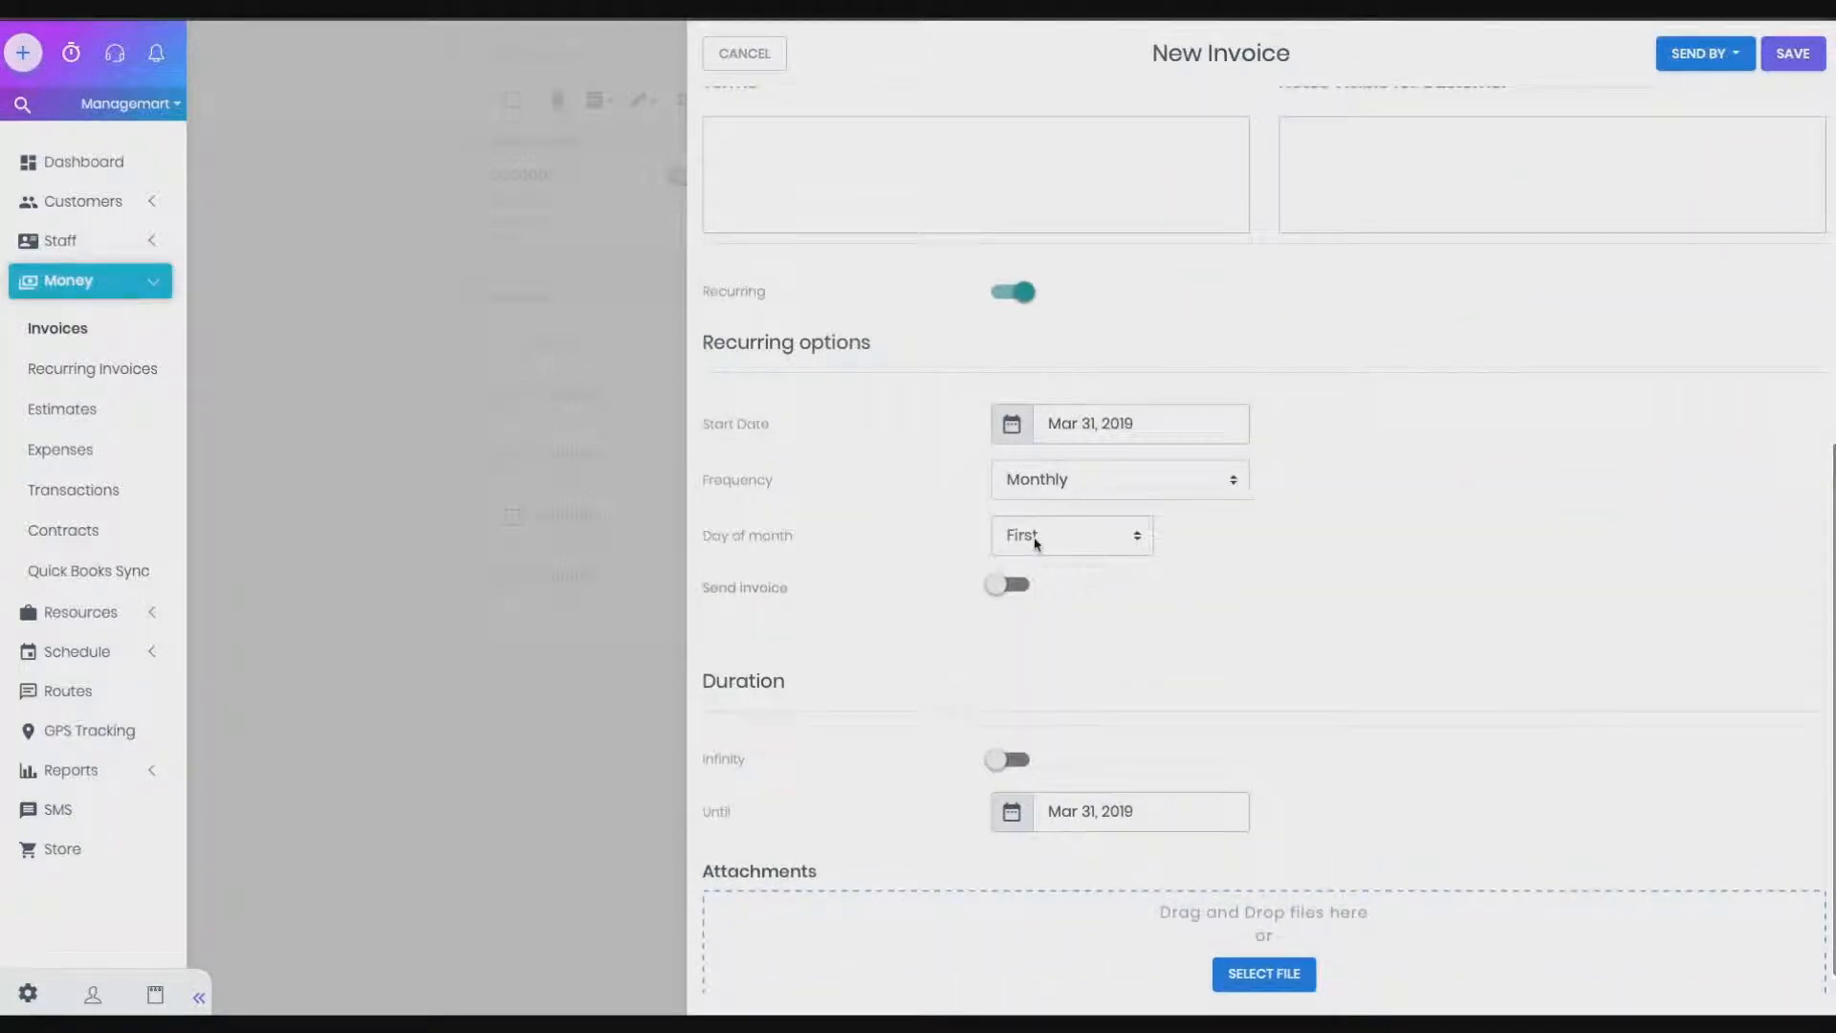
{"action": "left_click", "coordinate": [1031, 537]}
{"action": "left_click", "coordinate": [1007, 746]}
Turn on automatic sending and enter the customer's email address
{"action": "left_click", "coordinate": [997, 590]}
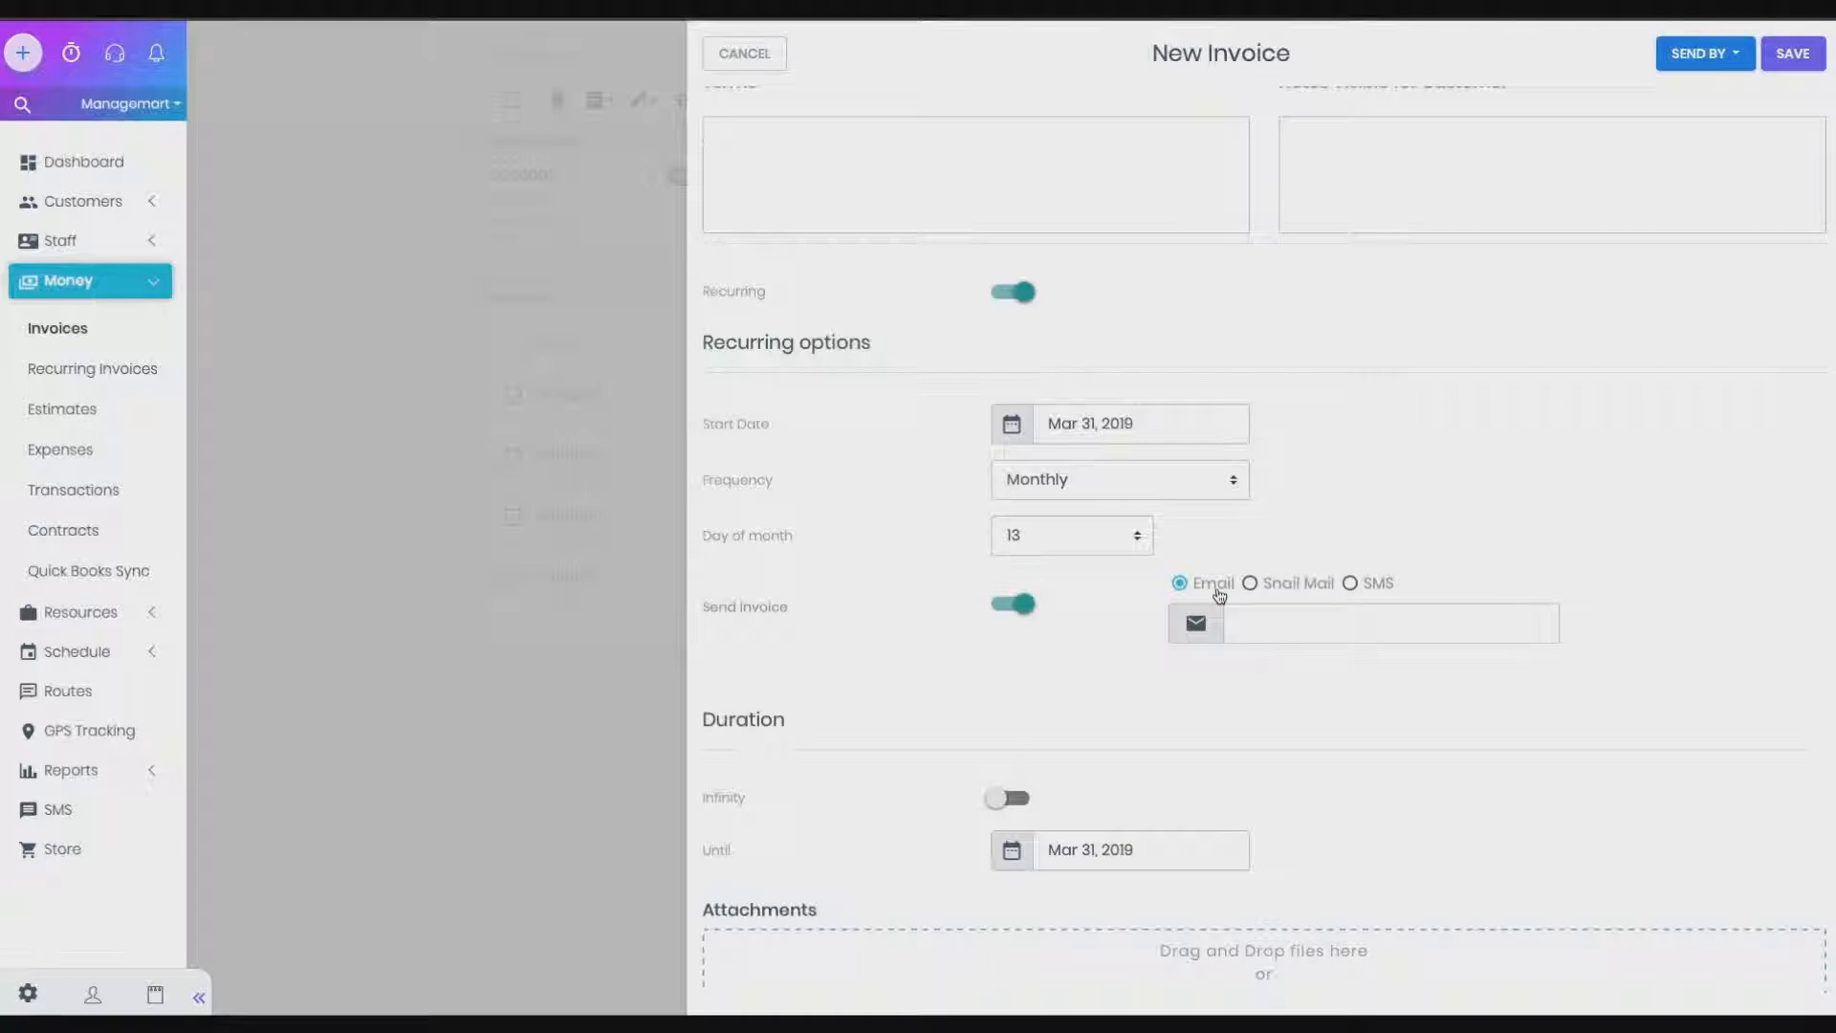
{"action": "left_click", "coordinate": [1255, 620]}
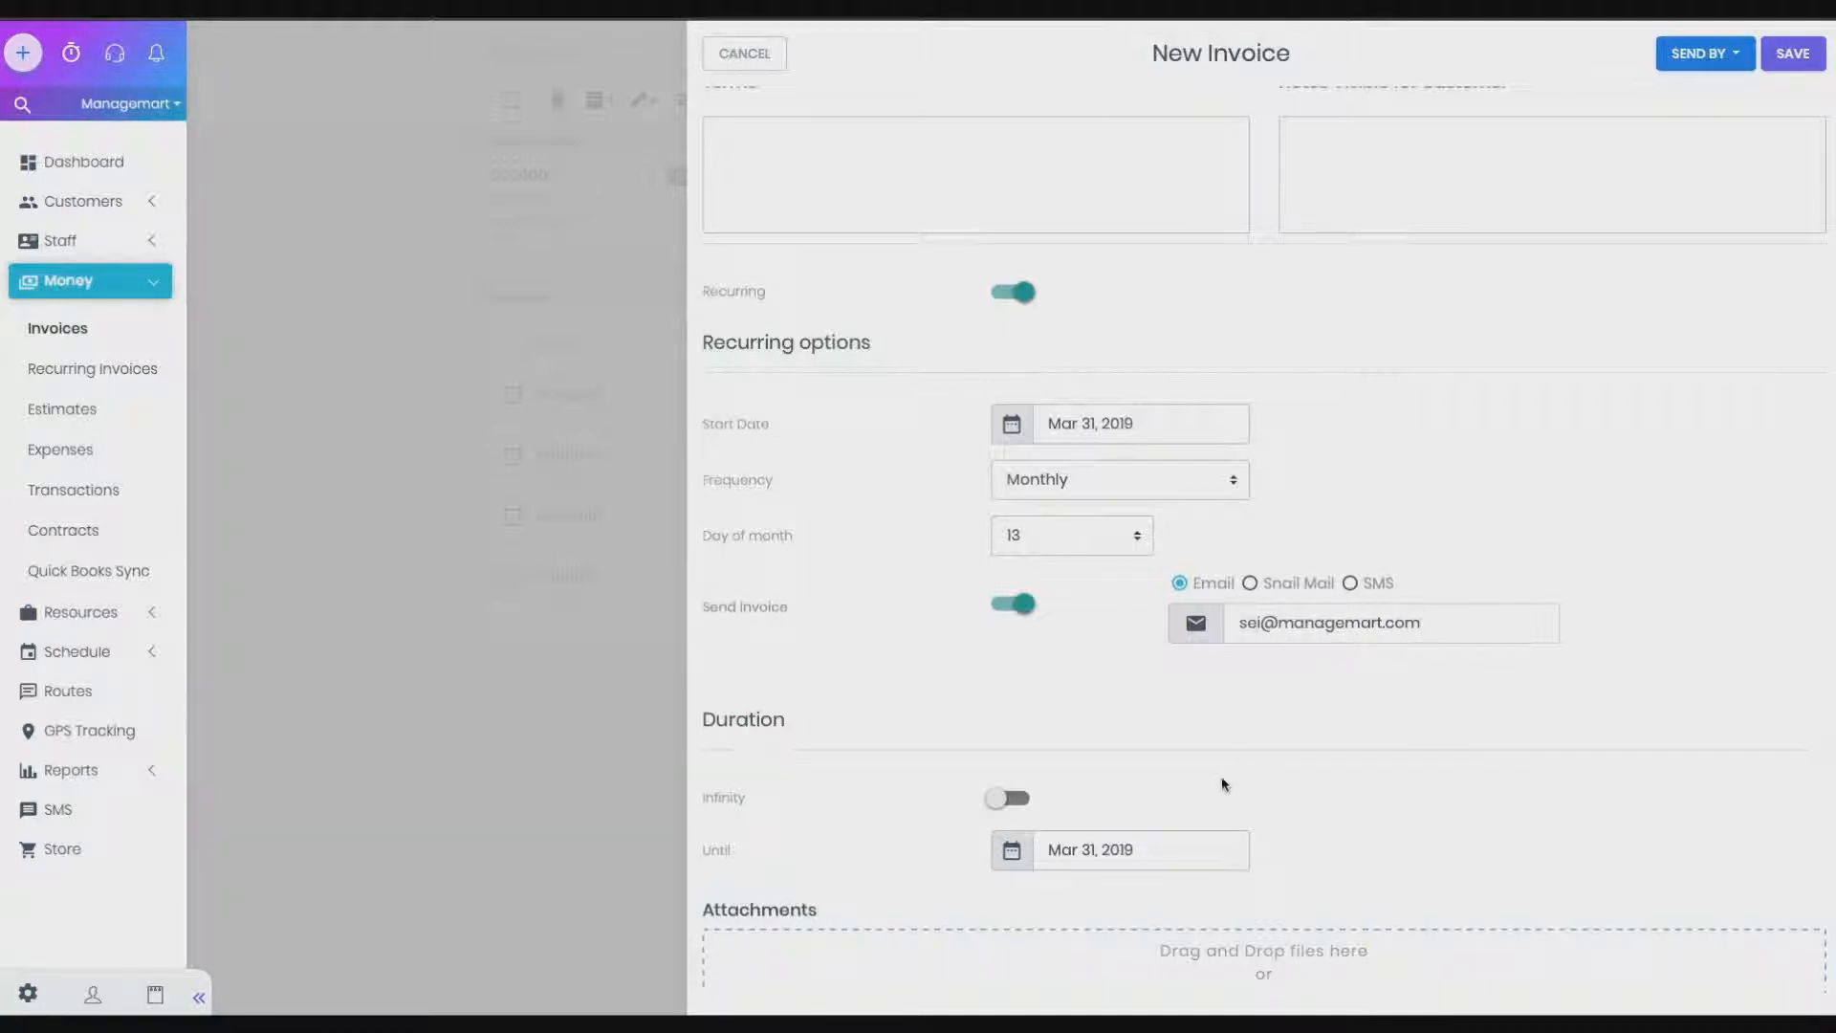
{"action": "scroll", "coordinate": [1218, 776], "scroll_direction": "up", "scroll_amount": 1}
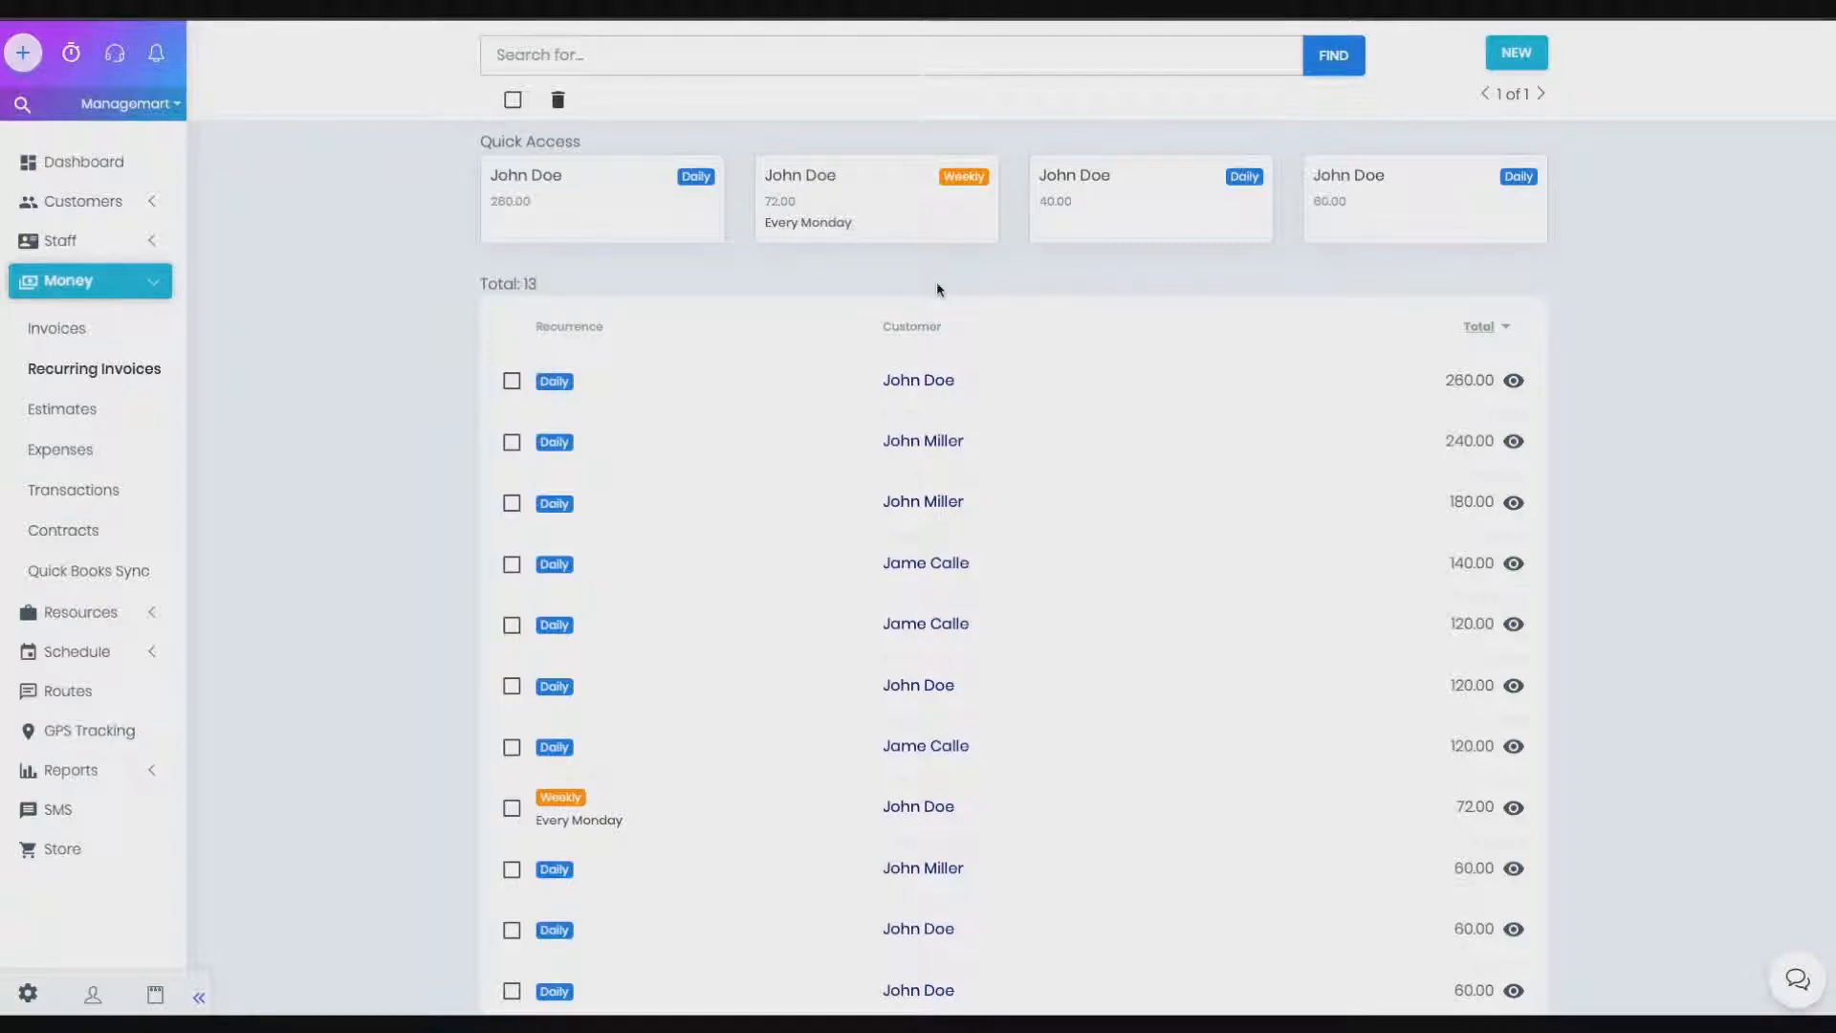
{"action": "left_click", "coordinate": [1511, 441]}
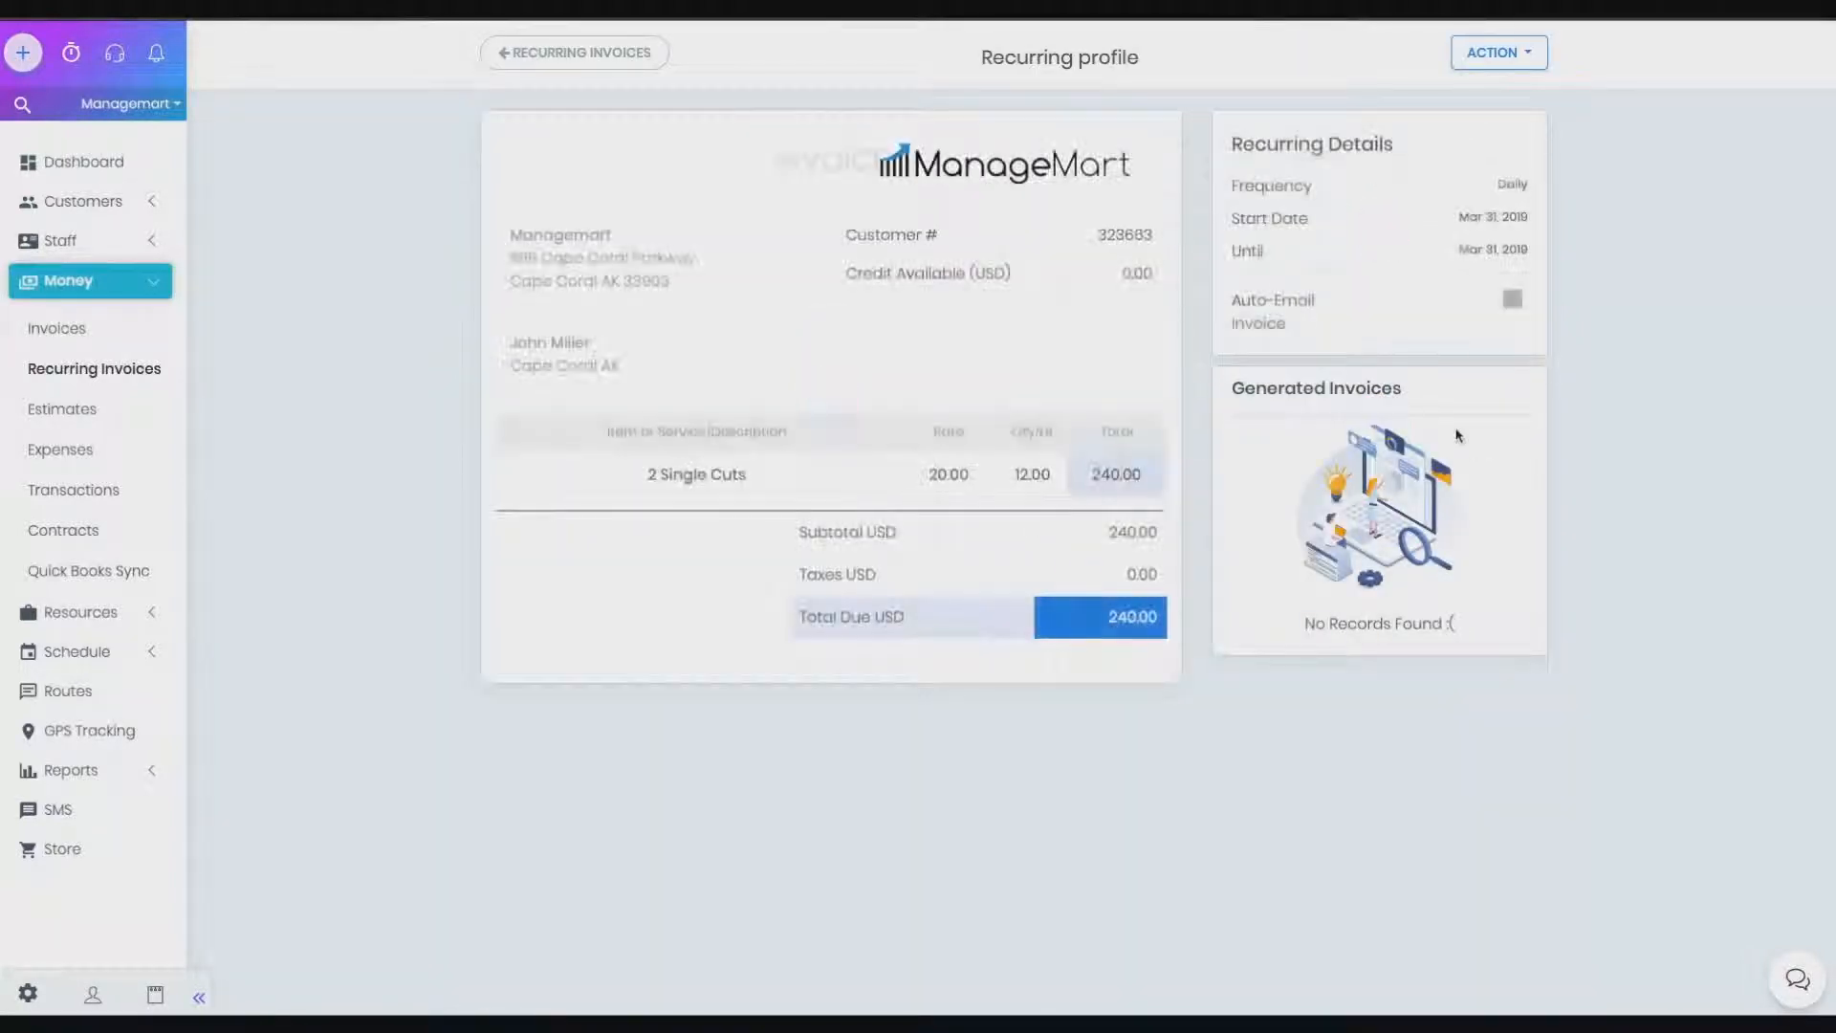
{"action": "left_click", "coordinate": [1480, 58]}
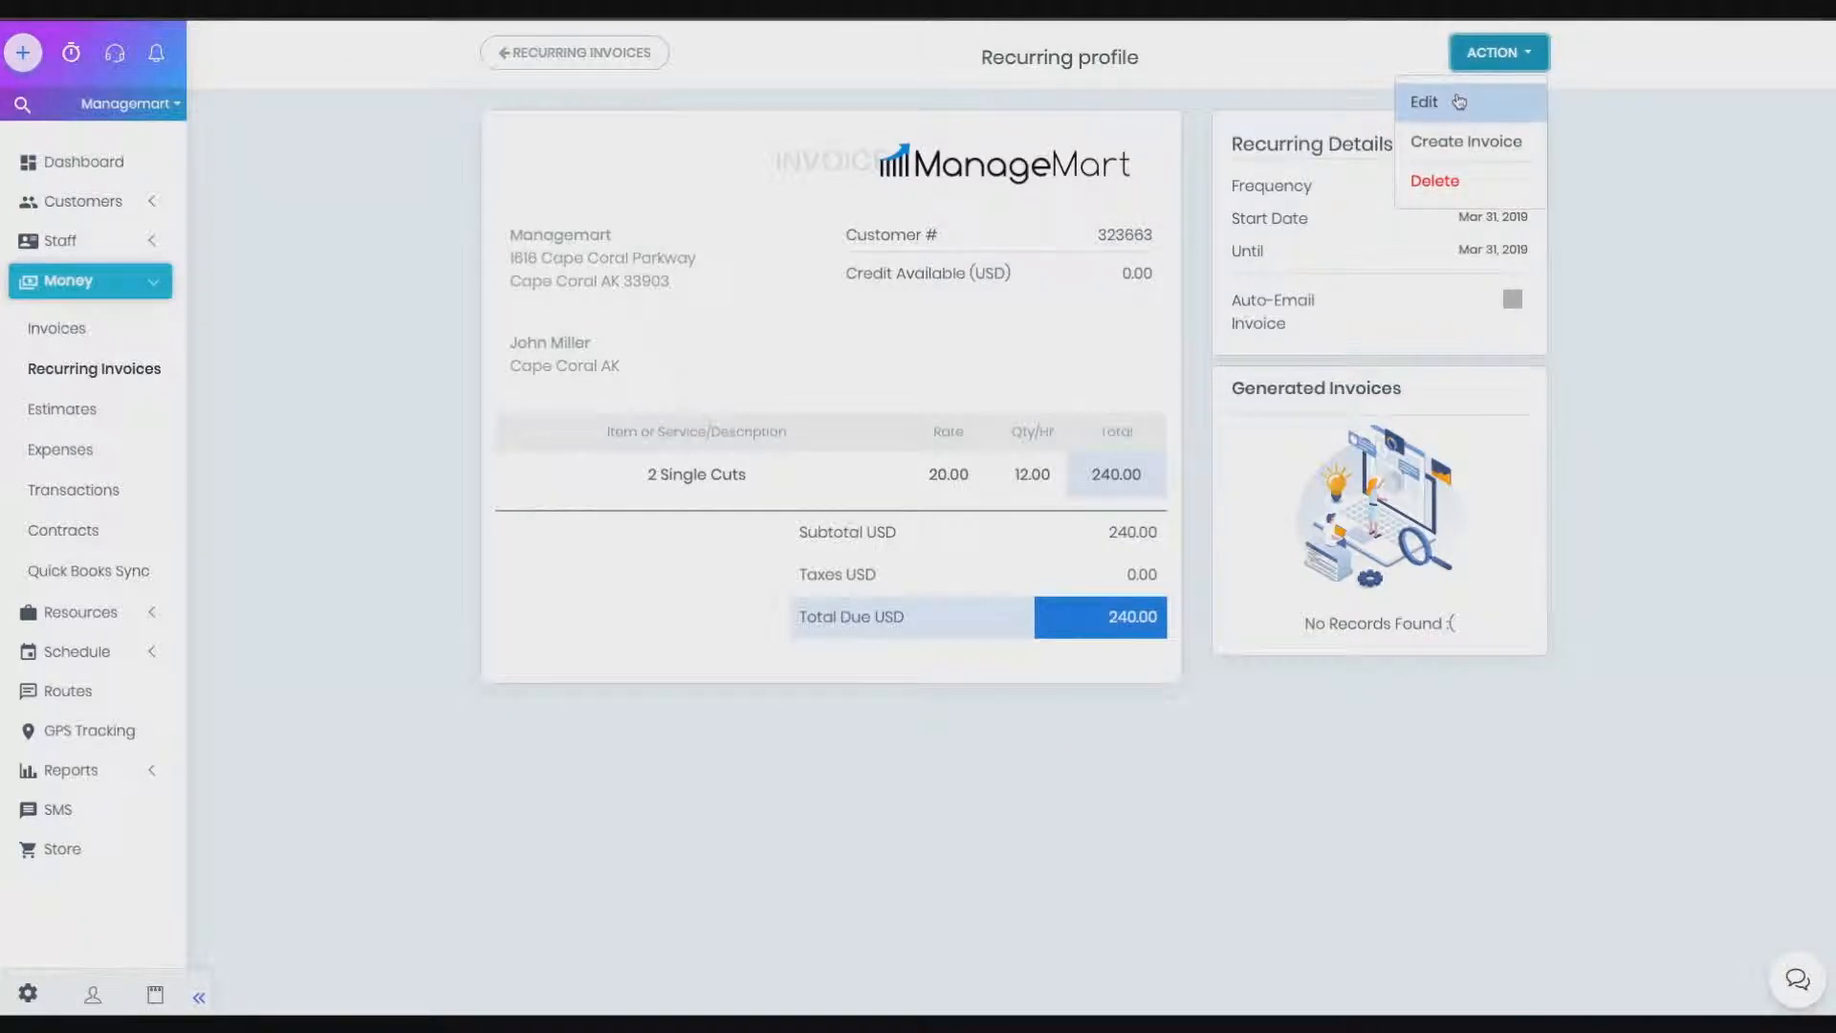
{"action": "left_click", "coordinate": [1458, 101]}
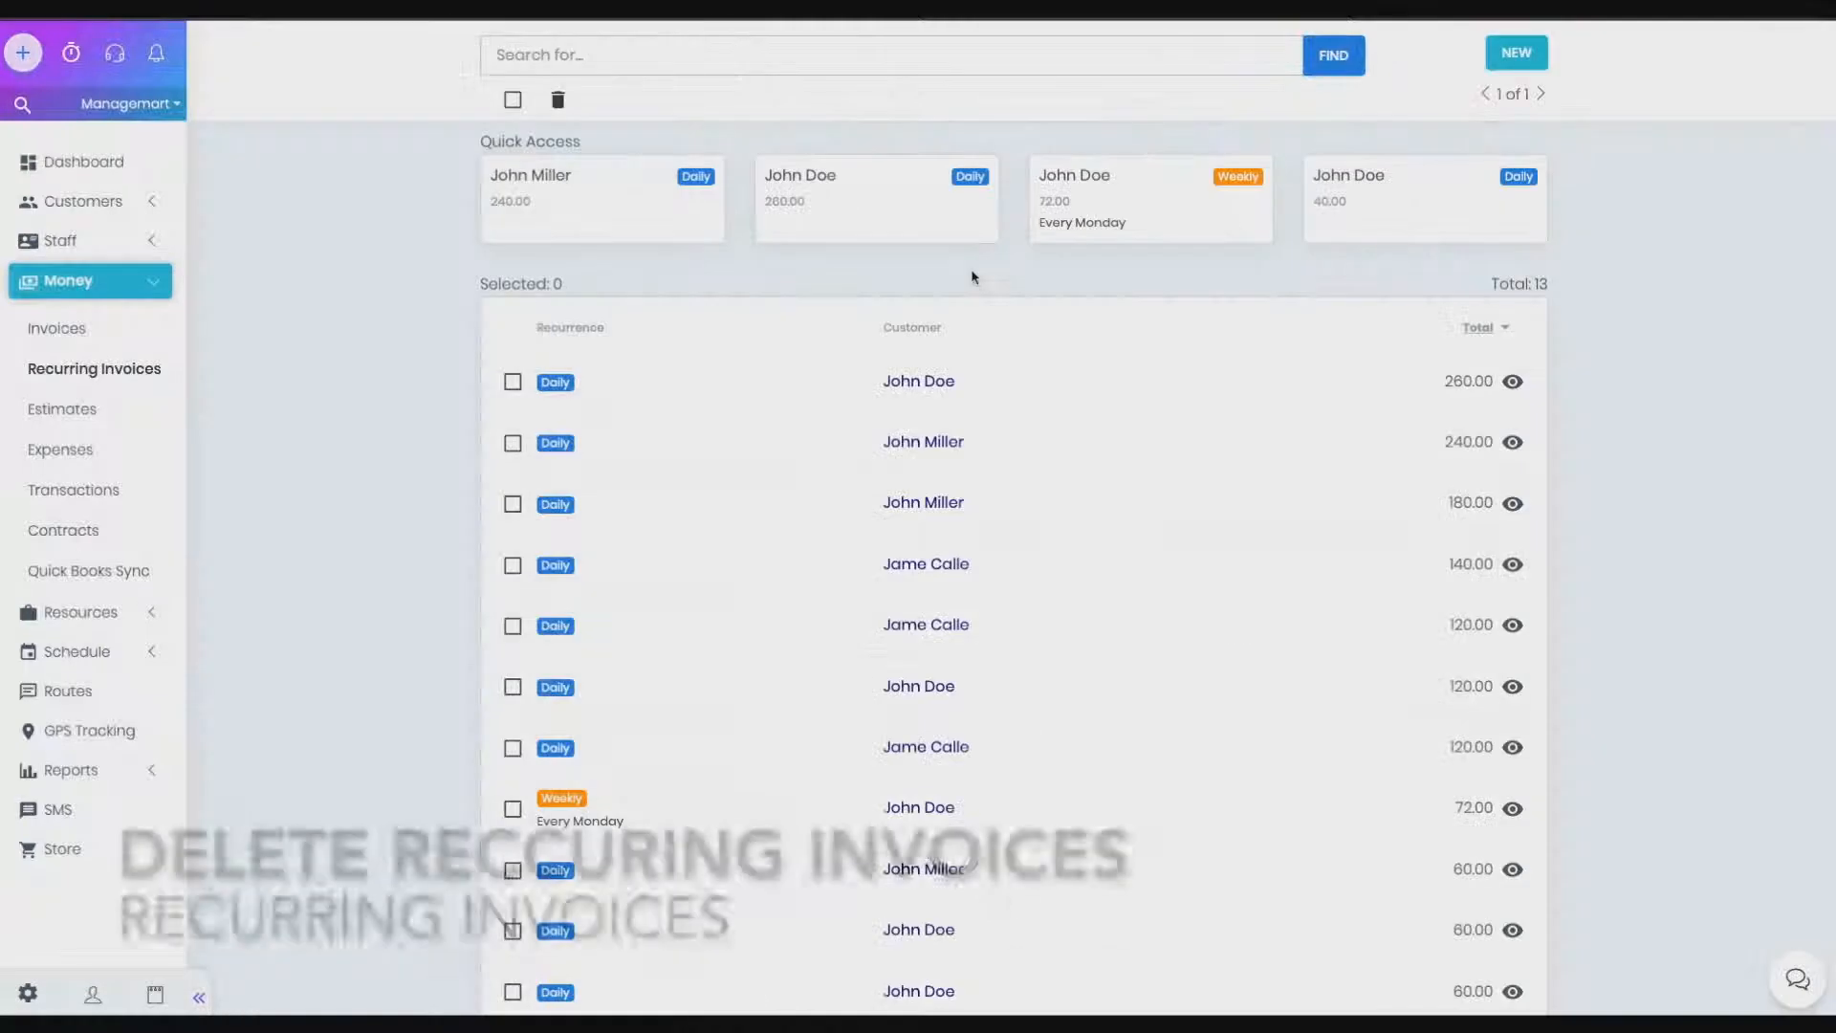
Delete the 260.00 and 240.00 recurring invoices, then open the Weekly 72.00 profile
{"action": "left_click", "coordinate": [512, 382]}
{"action": "left_click", "coordinate": [513, 442]}
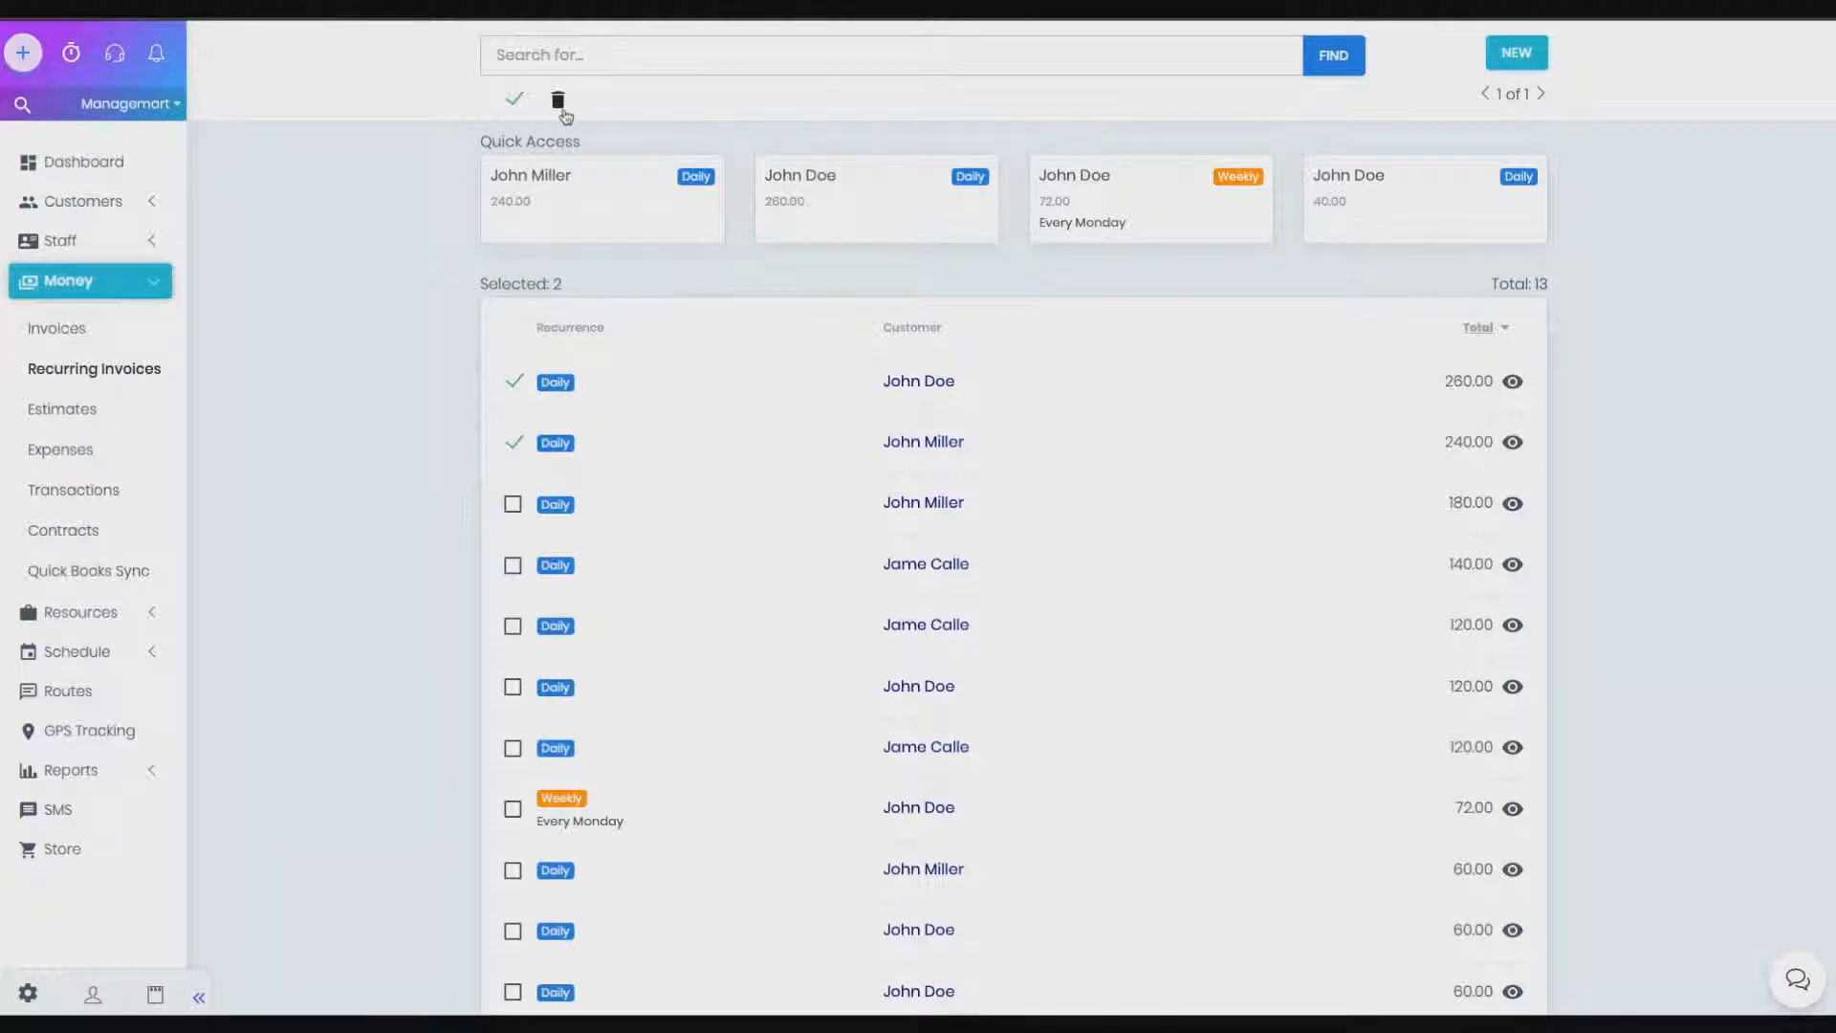
{"action": "left_click", "coordinate": [560, 104]}
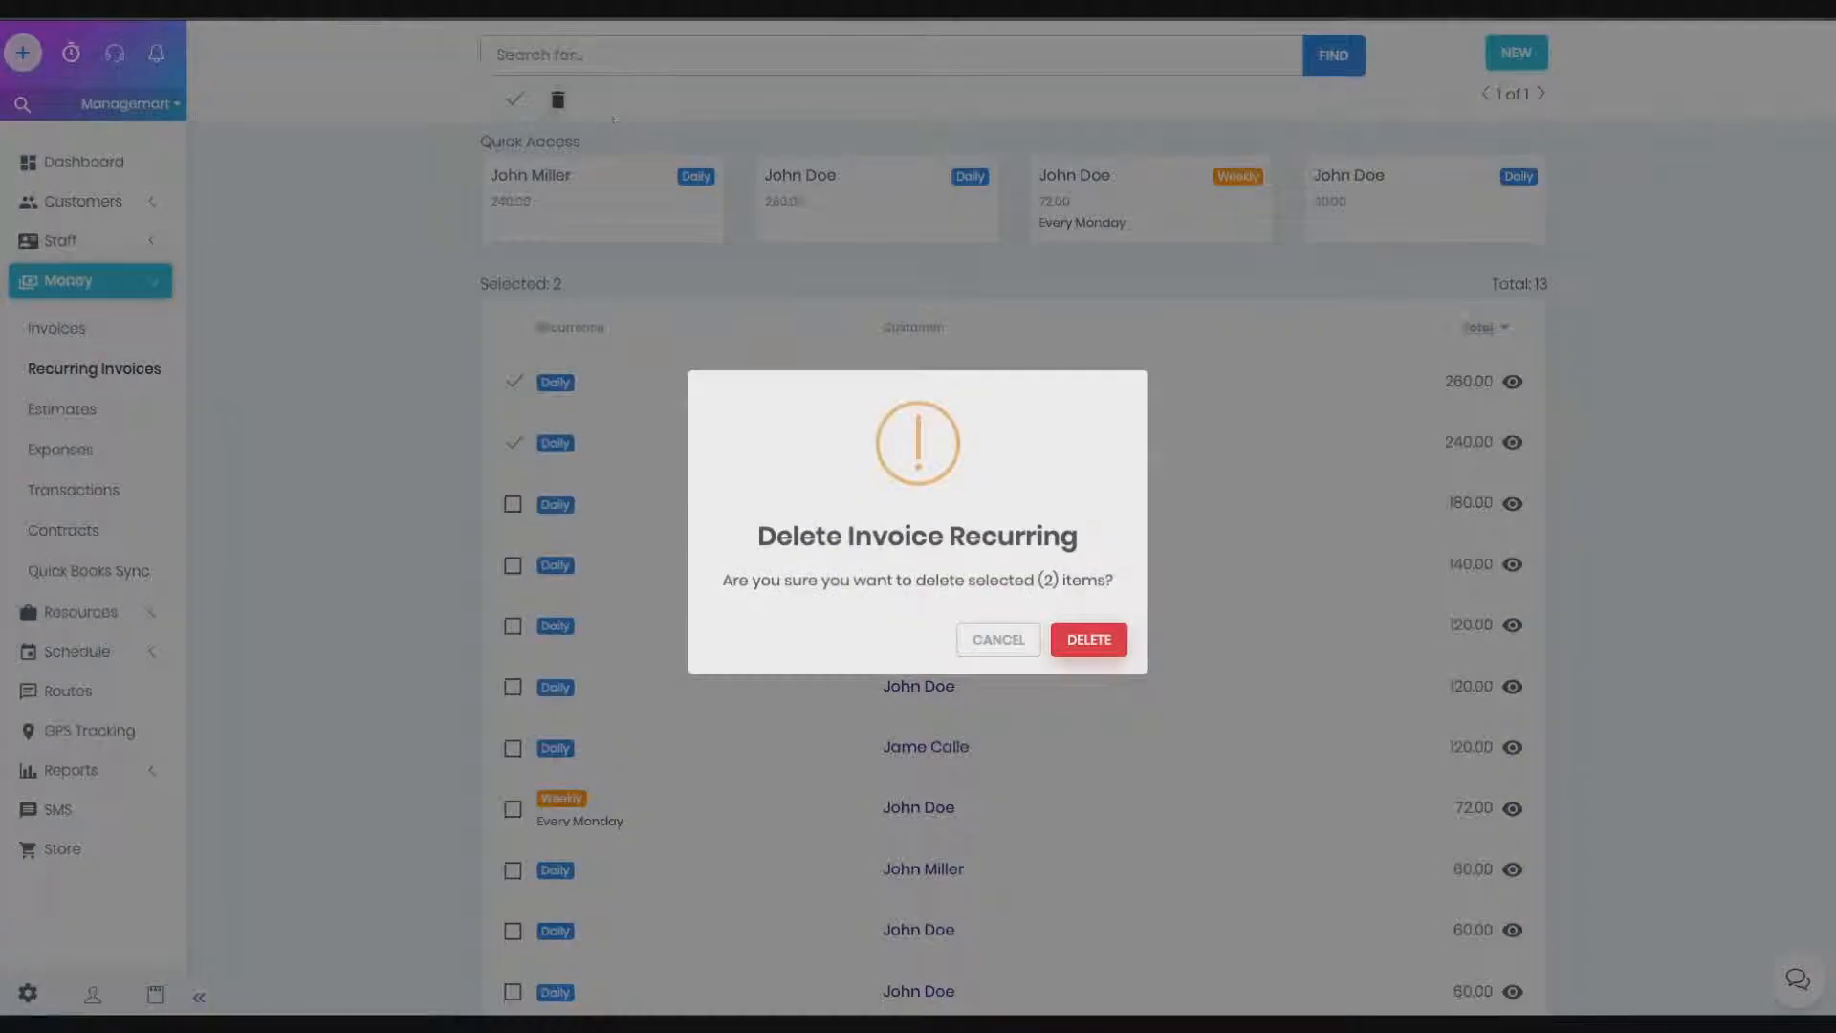
{"action": "left_click", "coordinate": [1090, 639]}
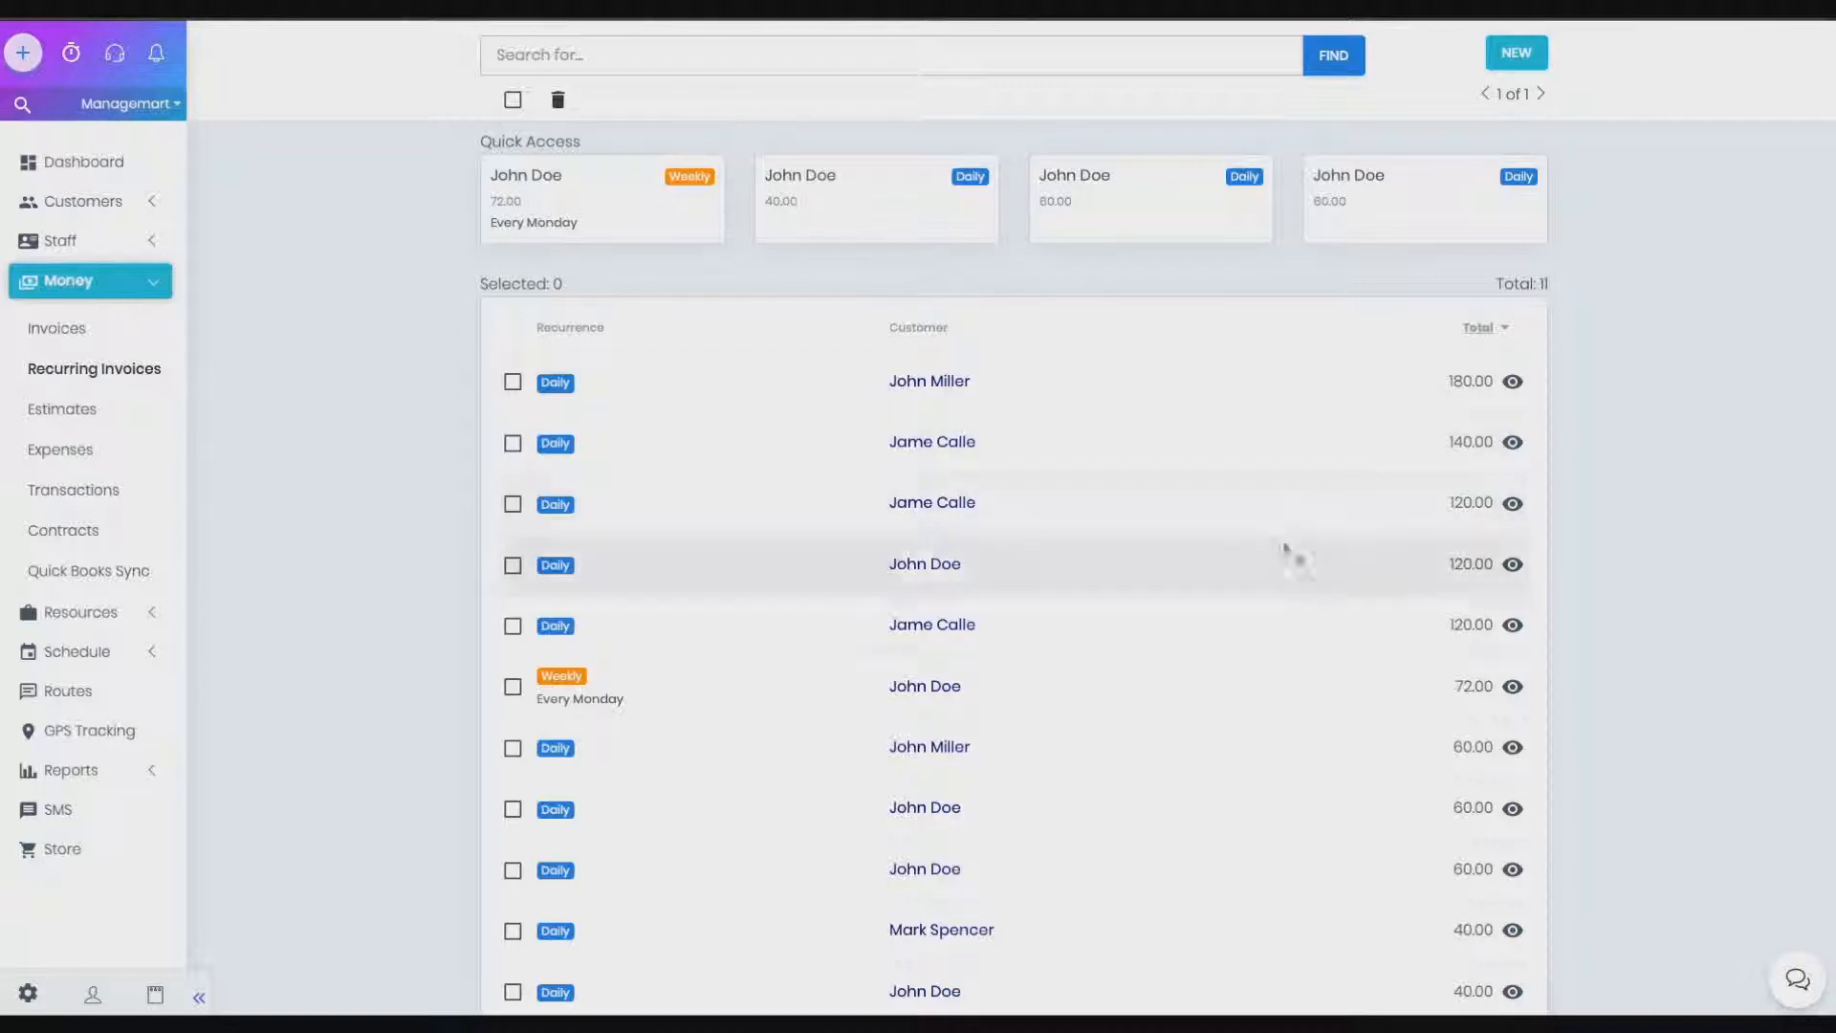
{"action": "left_click", "coordinate": [1513, 687]}
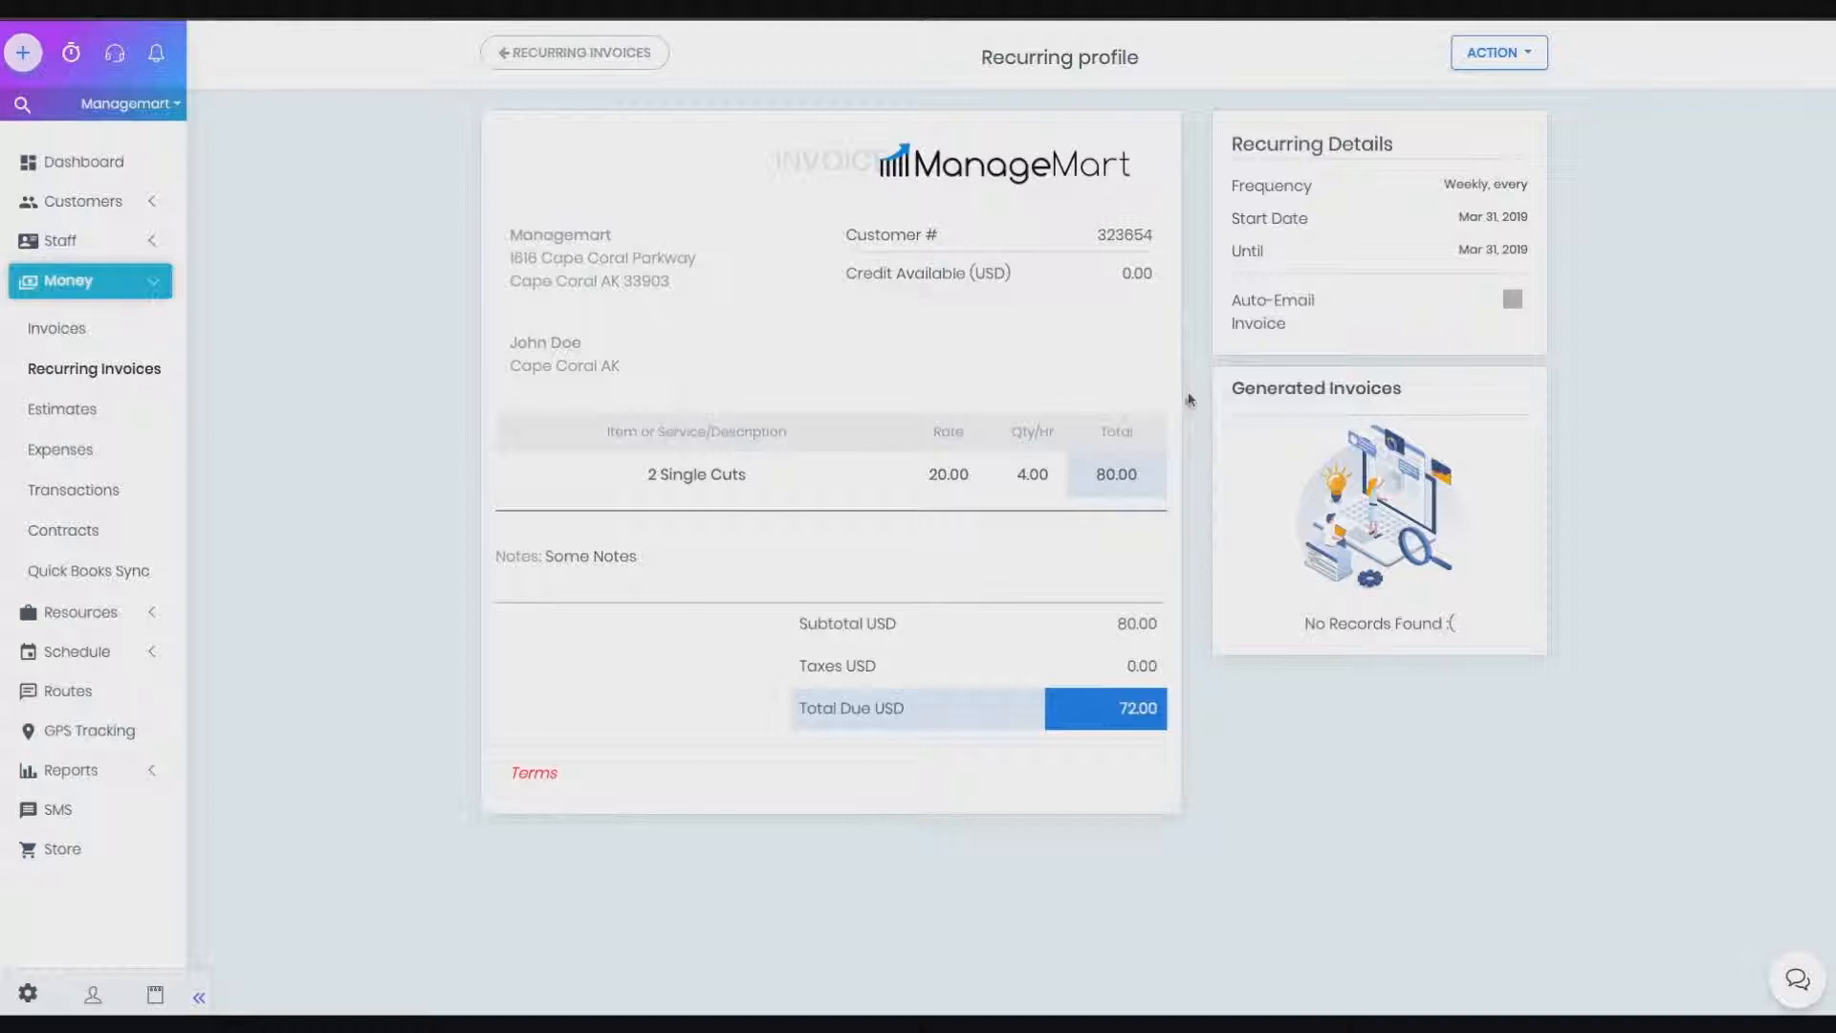
Review the Weekly 72.00 profile's recurring details and choose ACTION > Create Invoice
{"action": "left_click_drag", "start_coordinate": [1227, 145], "coordinate": [1403, 338]}
{"action": "left_click", "coordinate": [1403, 337]}
{"action": "left_click", "coordinate": [1495, 54]}
{"action": "left_click", "coordinate": [1456, 143]}
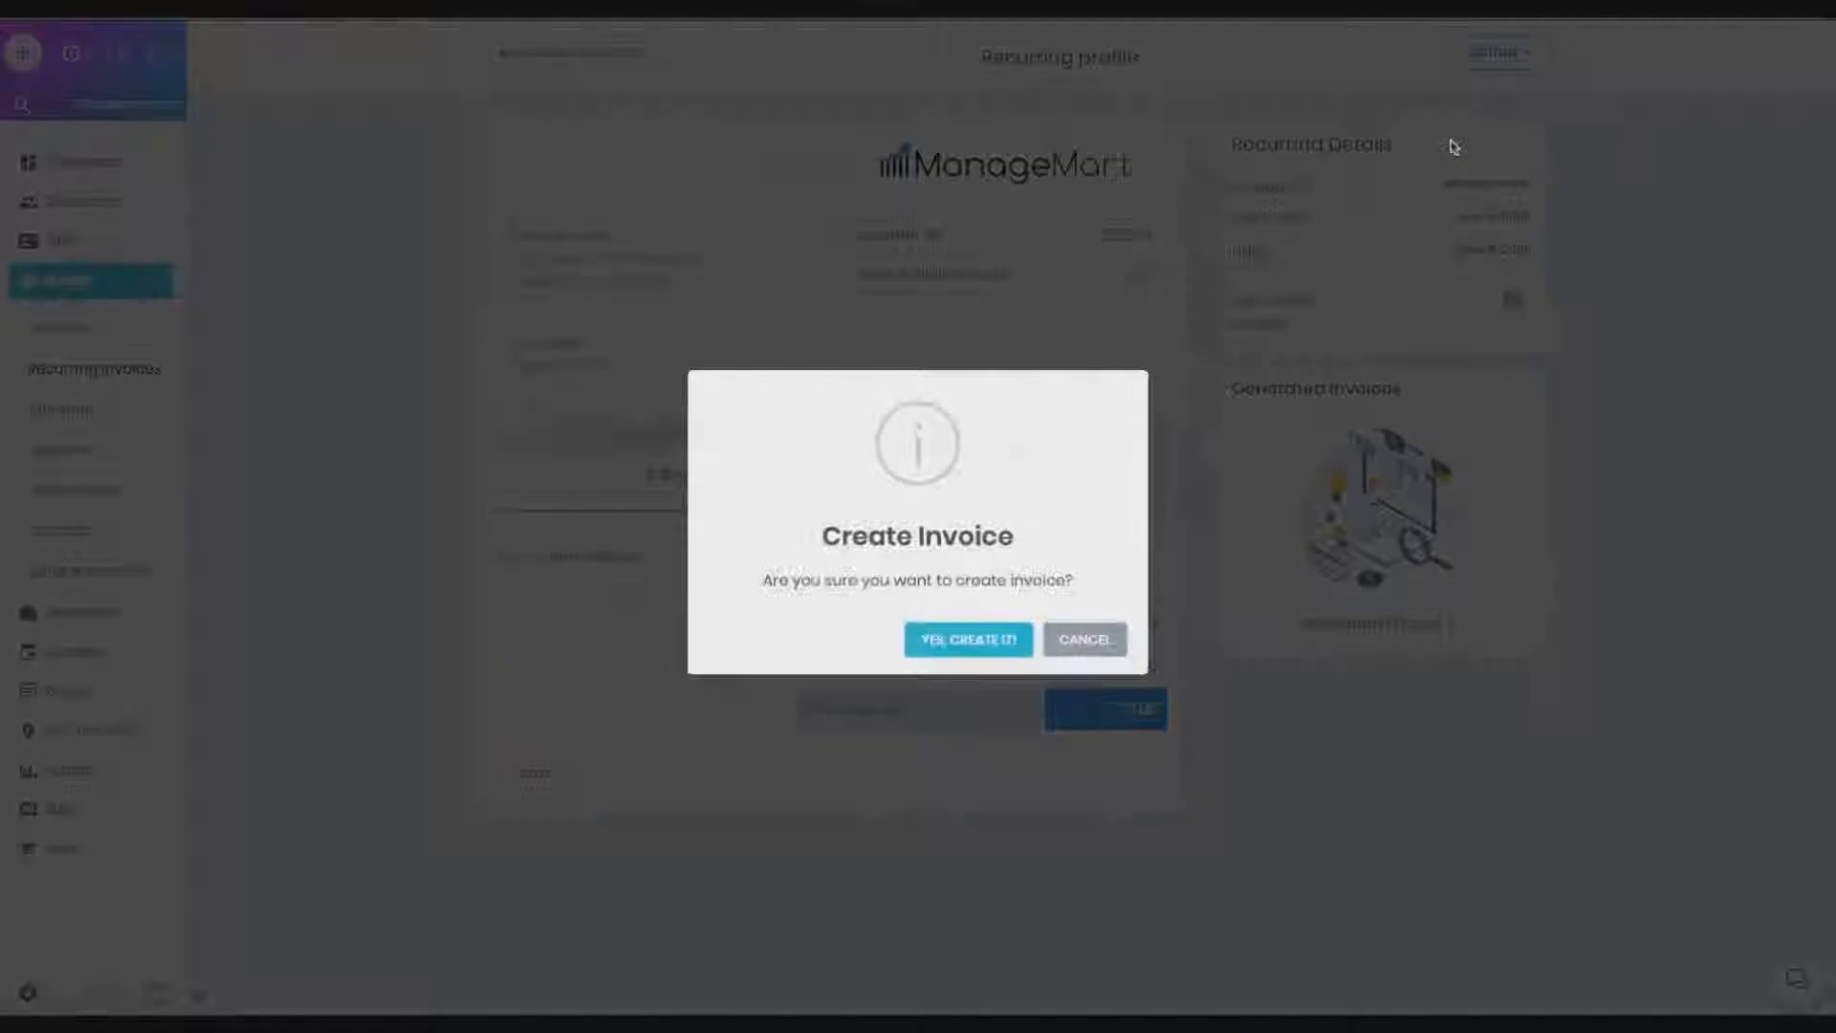